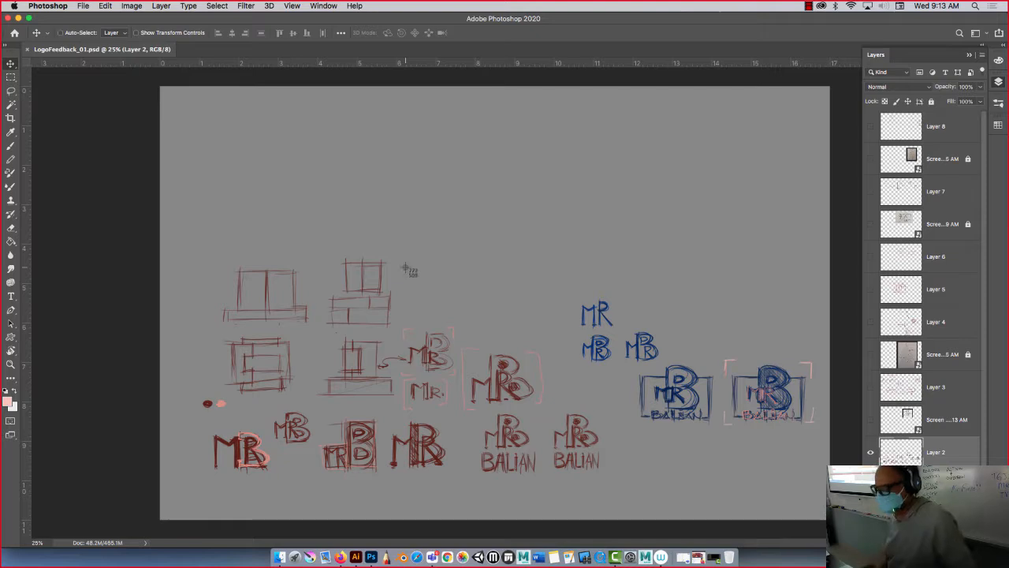
pyautogui.moveTo(566, 276)
pyautogui.mouseDown()
pyautogui.moveTo(676, 480)
pyautogui.moveTo(827, 439)
pyautogui.moveTo(820, 433)
pyautogui.mouseUp()
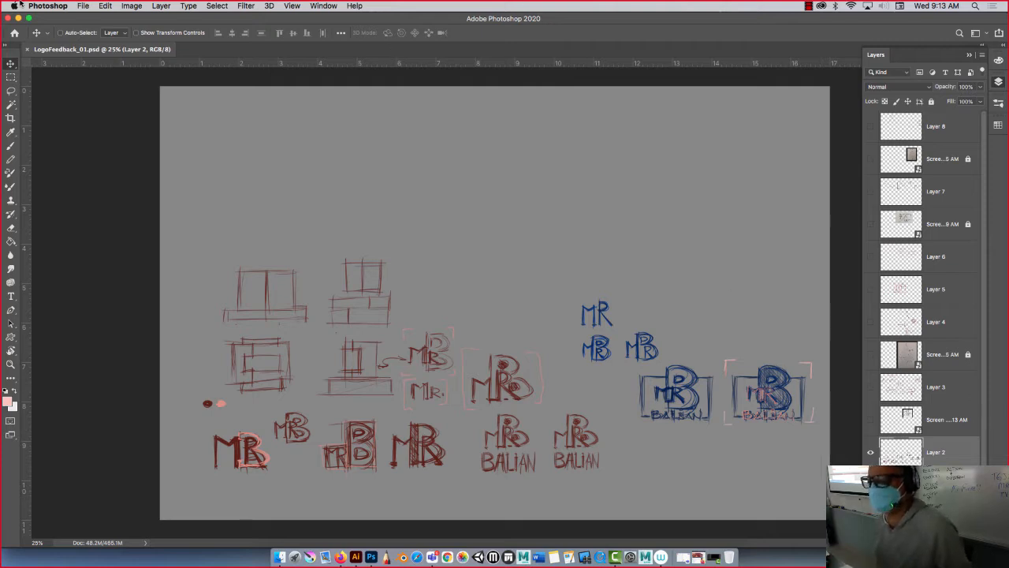
# Step: Quick-export the logo sketches as a PNG named LogoDesign_ plus the surname lettered in the logo, in the LogoDesigns folder
pyautogui.click(83, 6)
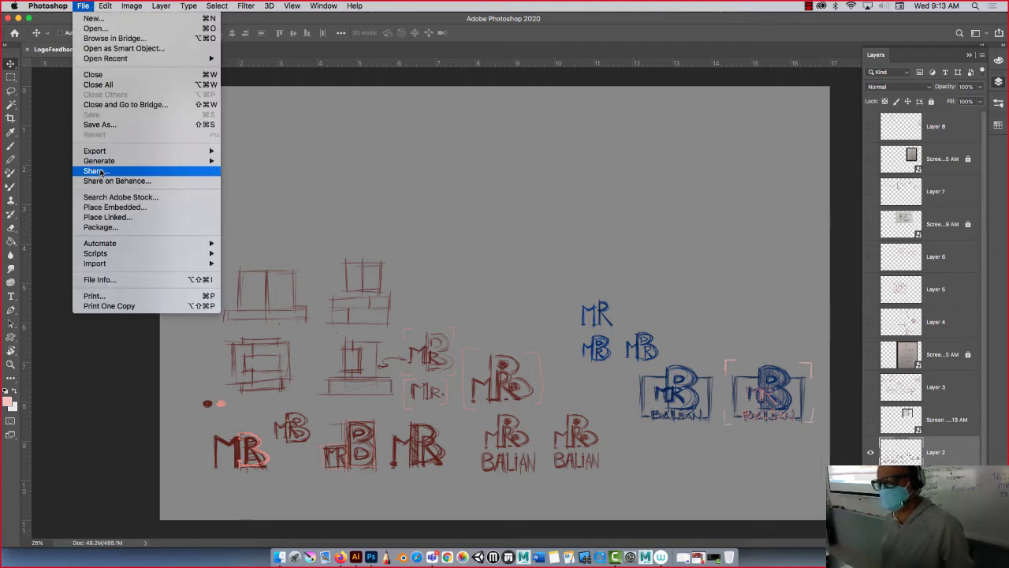
pyautogui.moveTo(105, 151)
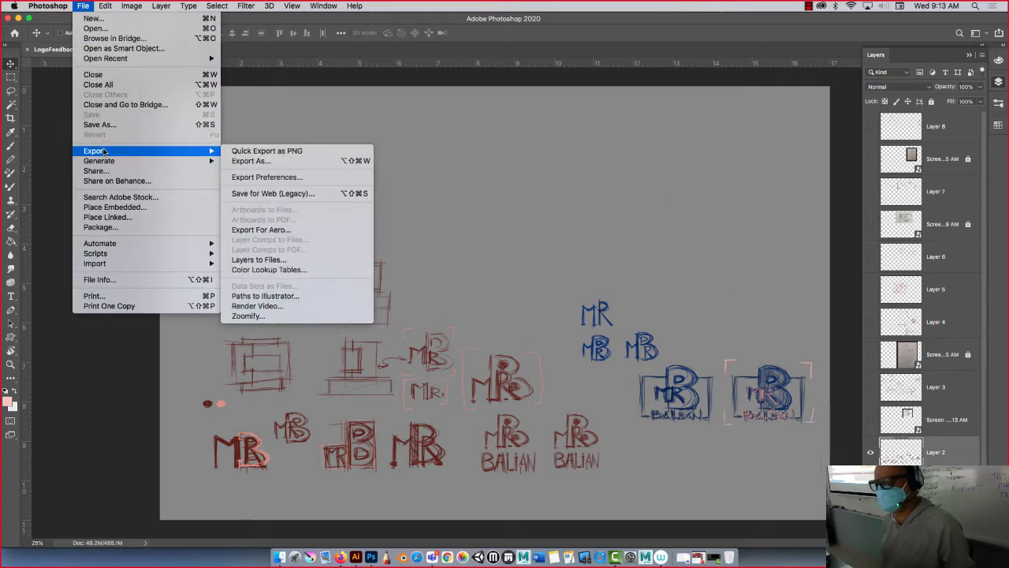
pyautogui.click(302, 151)
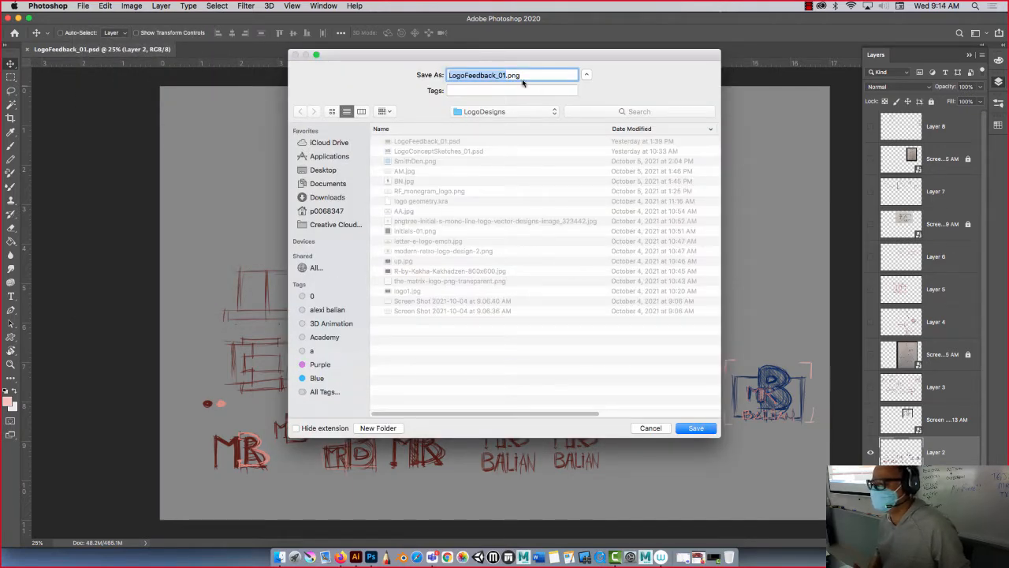
pyautogui.moveTo(507, 73); pyautogui.dragTo(471, 70)
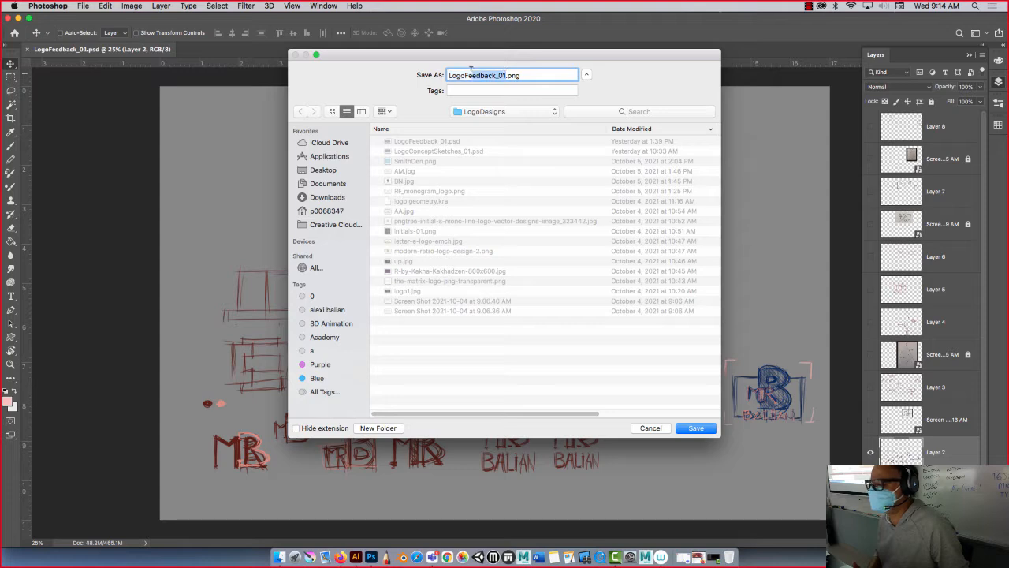
pyautogui.write('Design')
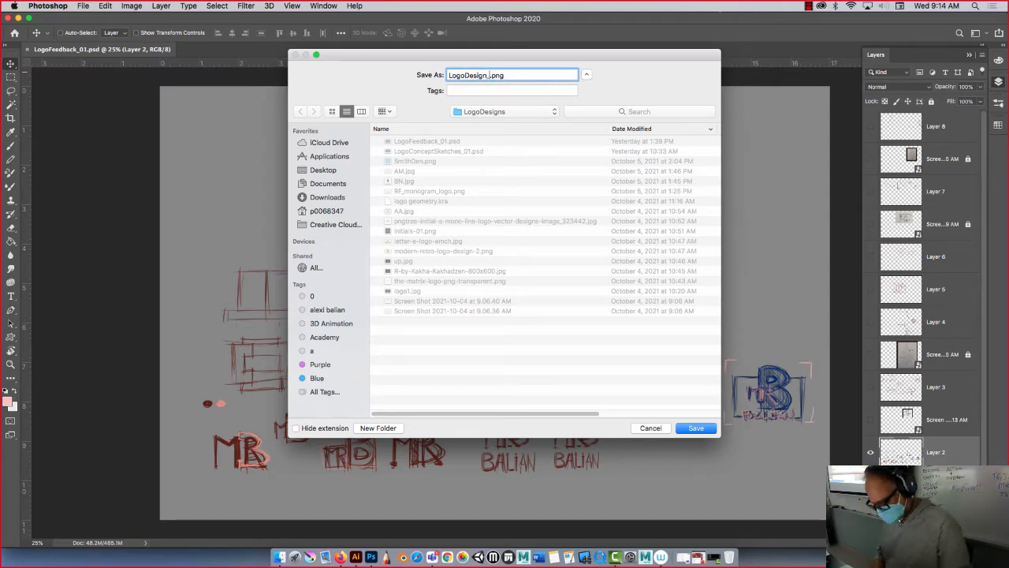
pyautogui.write('_Balian')
pyautogui.press('Return')
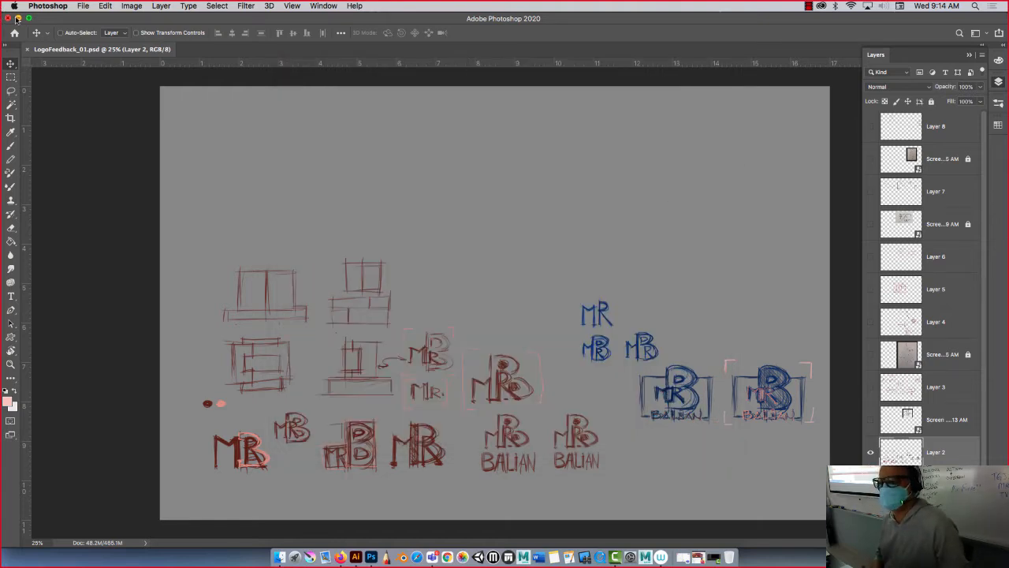
# Step: Quit Photoshop and switch to Illustrator with the blank Untitled-1 document
pyautogui.click(32, 7)
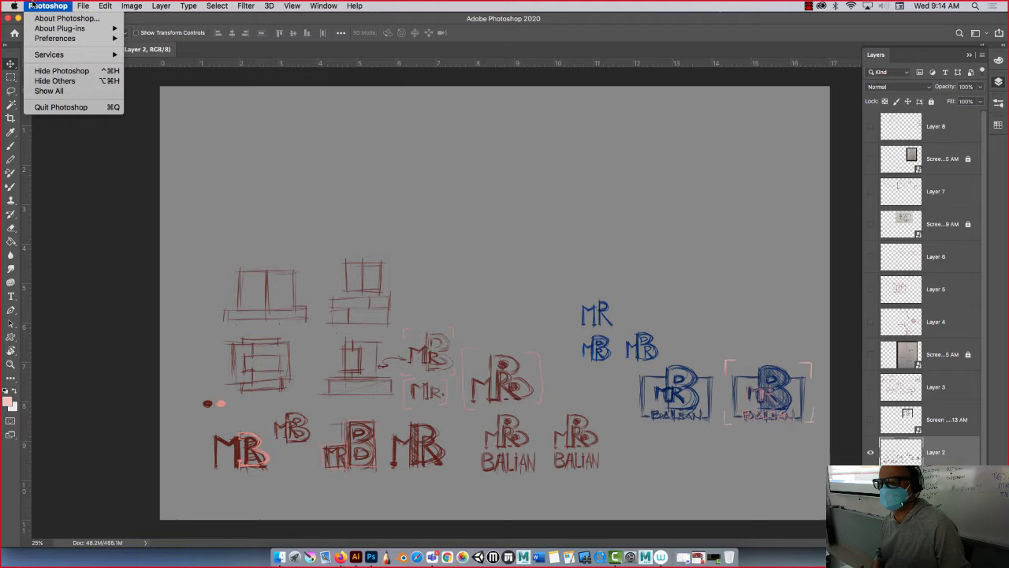
pyautogui.click(40, 108)
pyautogui.click(355, 558)
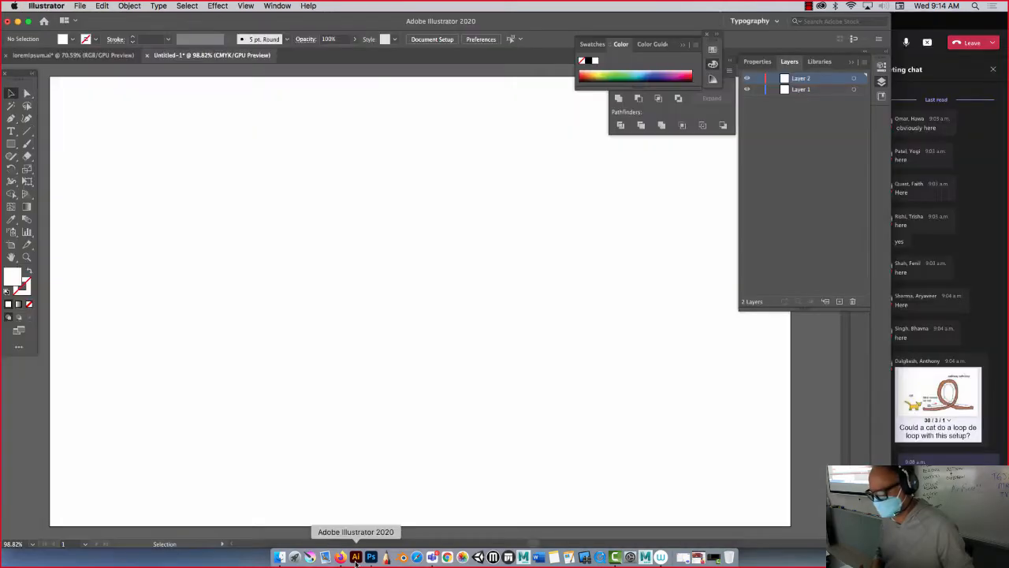
# Step: Place the newly exported logo sketch PNG from the LogoDesigns folder across most of the artboard and shift it slightly right
pyautogui.click(80, 5)
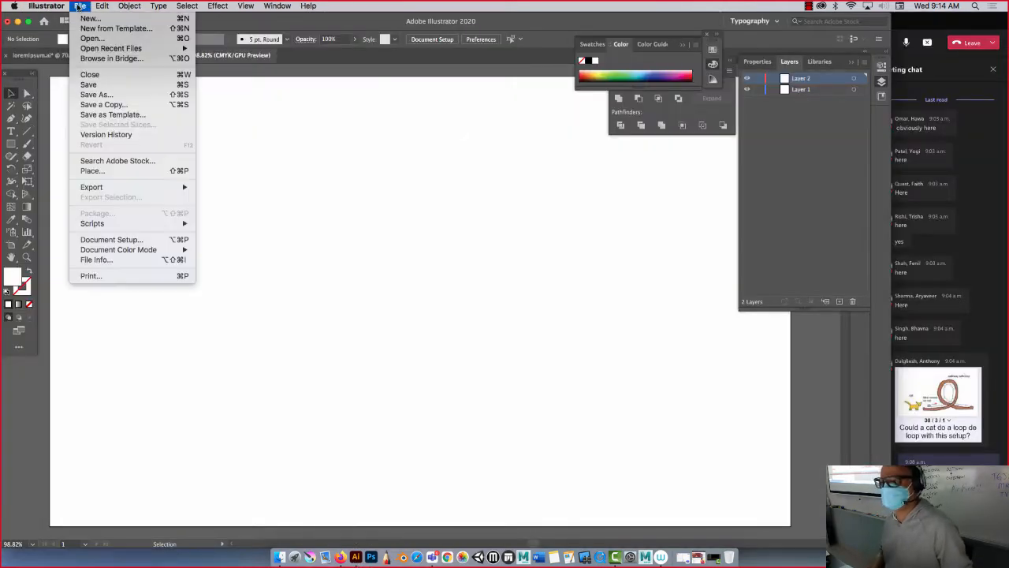
pyautogui.click(120, 171)
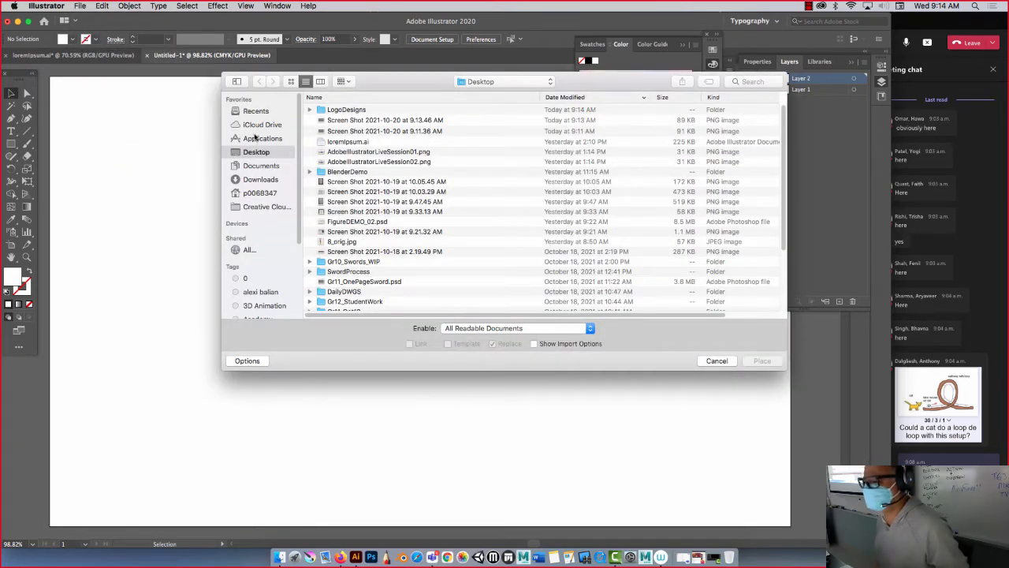
pyautogui.doubleClick(322, 111)
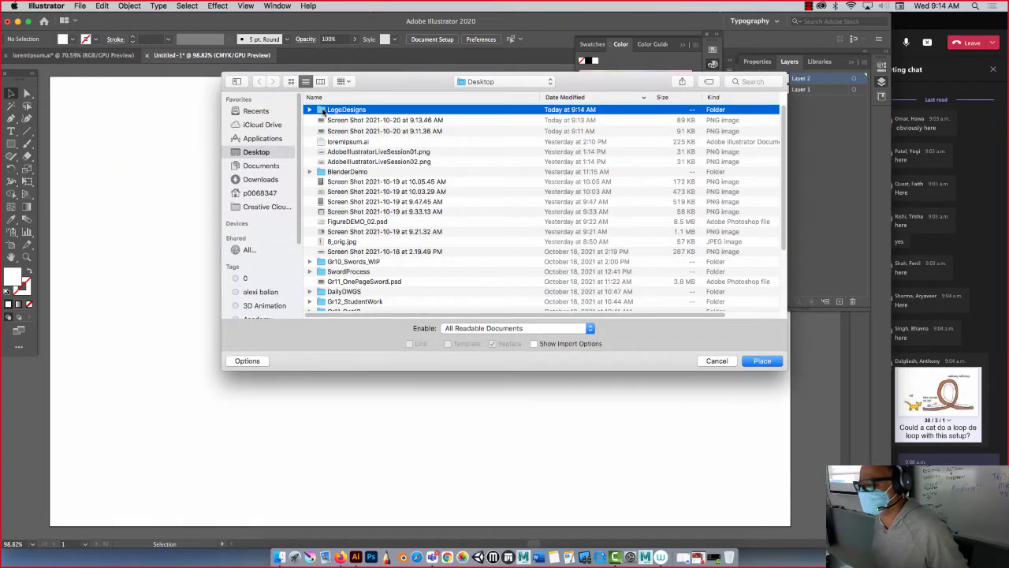
pyautogui.click(321, 111)
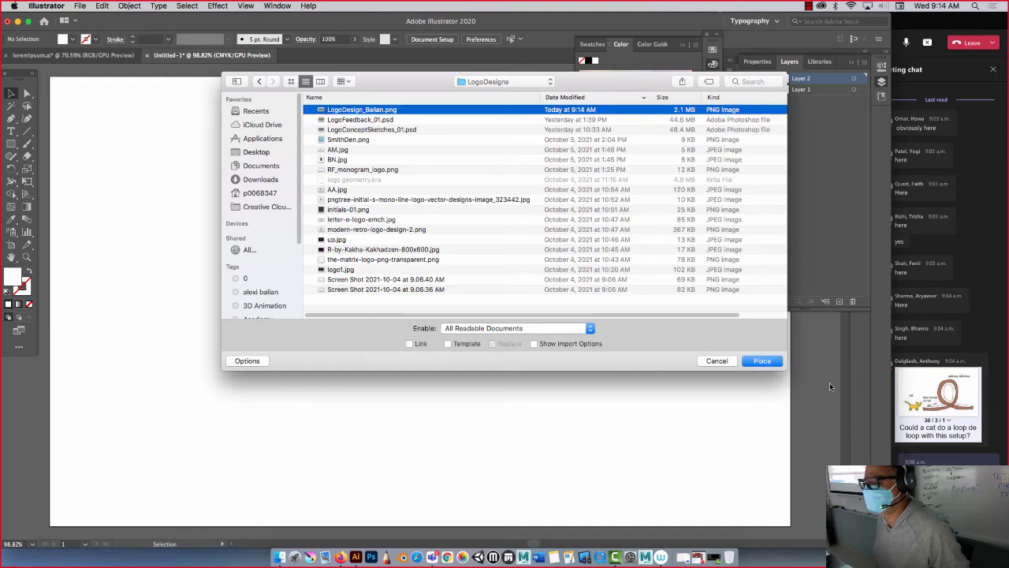
pyautogui.click(762, 360)
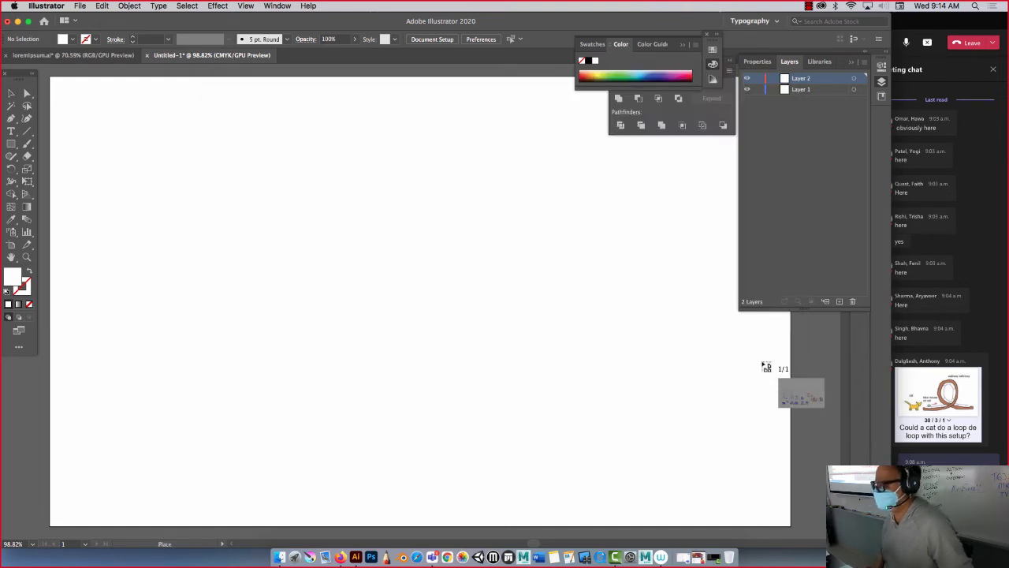
pyautogui.moveTo(80, 103)
pyautogui.mouseDown()
pyautogui.moveTo(176, 178)
pyautogui.moveTo(649, 430)
pyautogui.moveTo(782, 479)
pyautogui.moveTo(682, 493)
pyautogui.mouseUp()
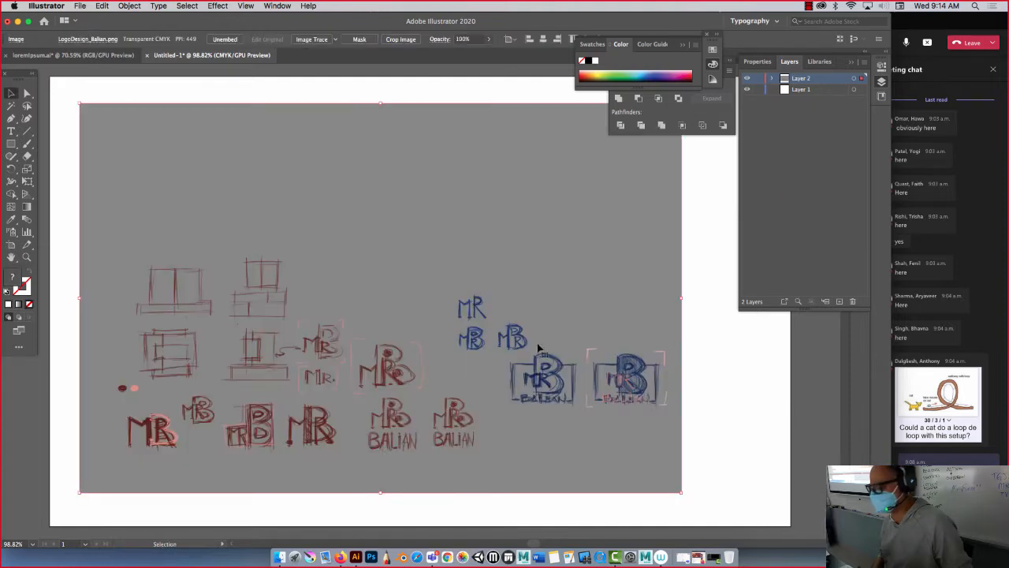
pyautogui.moveTo(247, 366)
pyautogui.mouseDown()
pyautogui.moveTo(262, 292)
pyautogui.moveTo(280, 370)
pyautogui.moveTo(305, 373)
pyautogui.mouseUp()
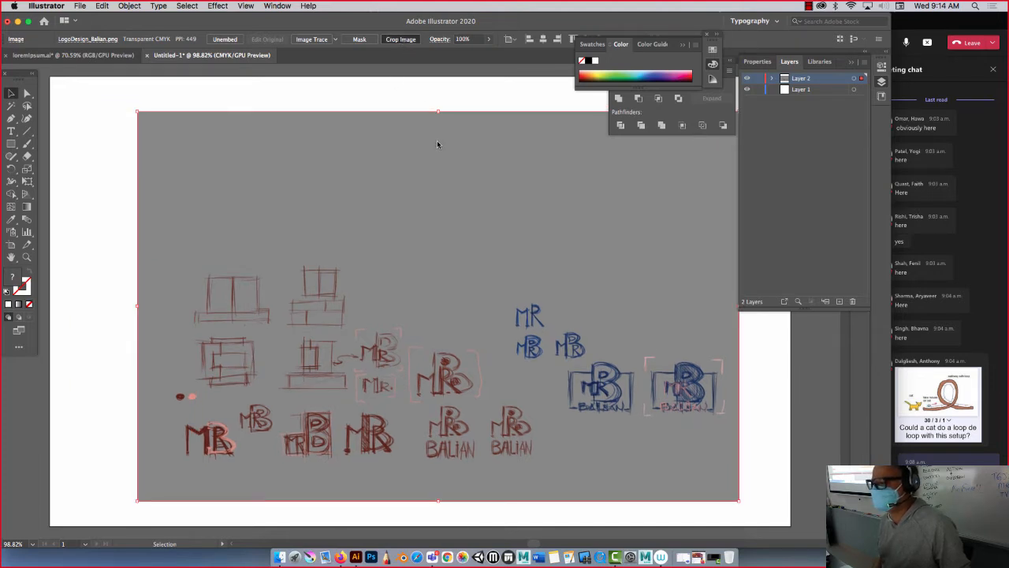
# Step: Crop the placed image to the monogram sketches in its lower-right part and move it up toward the artboard's centre
pyautogui.moveTo(443, 112); pyautogui.dragTo(435, 281)
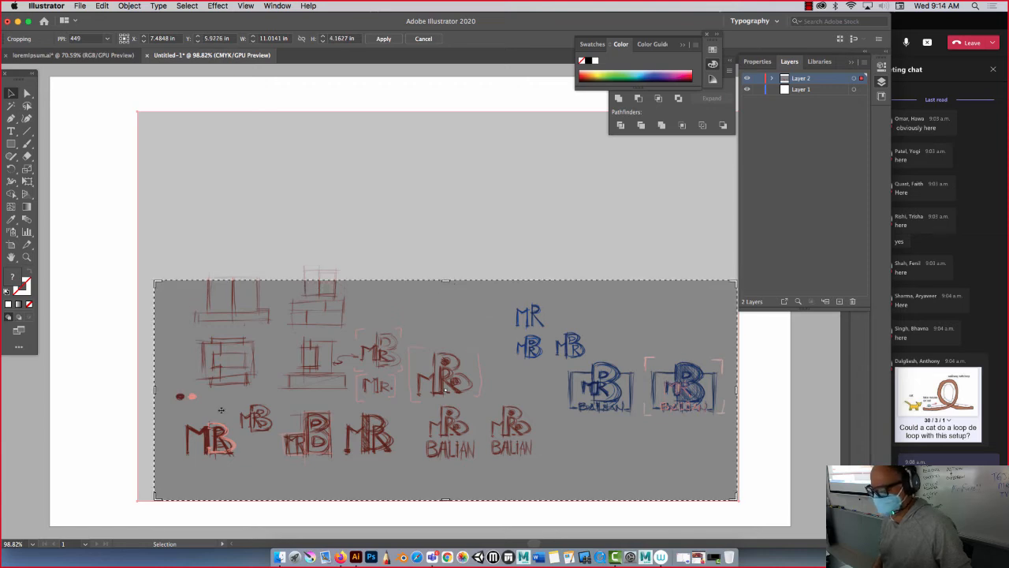
pyautogui.moveTo(157, 388); pyautogui.dragTo(402, 413)
pyautogui.press('Return')
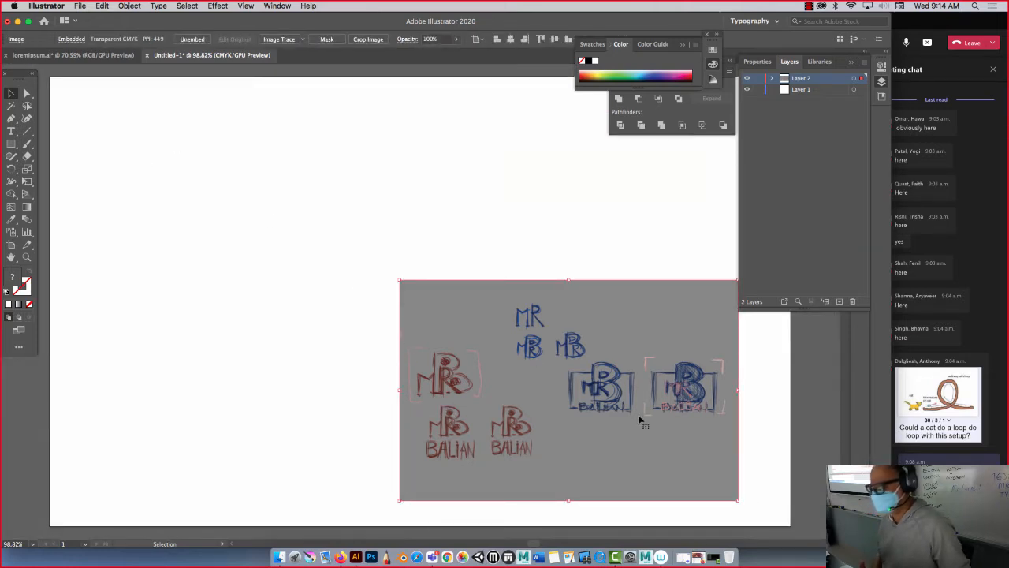
pyautogui.moveTo(639, 415)
pyautogui.mouseDown()
pyautogui.moveTo(520, 342)
pyautogui.moveTo(583, 306)
pyautogui.mouseUp()
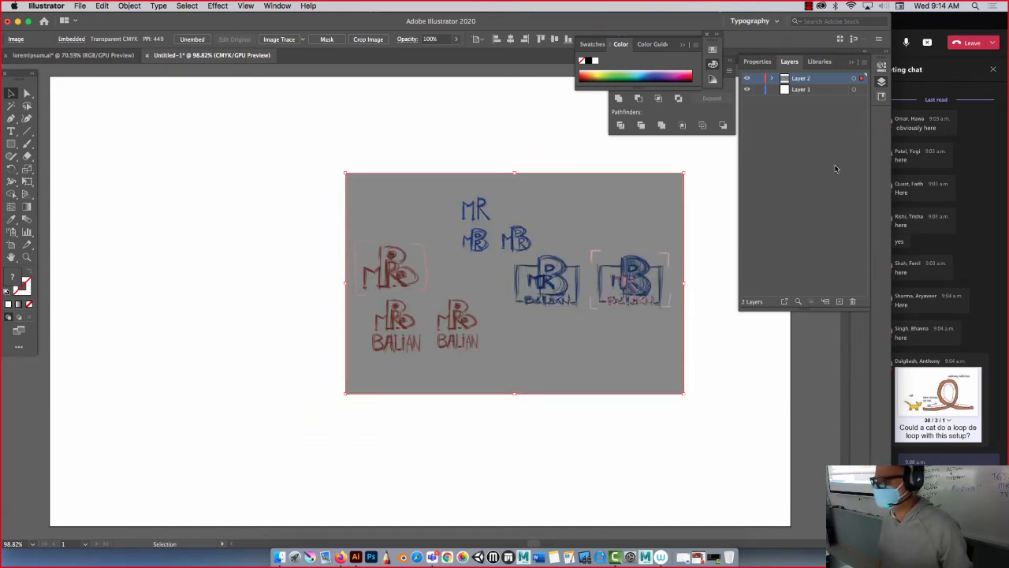
pyautogui.doubleClick(824, 80)
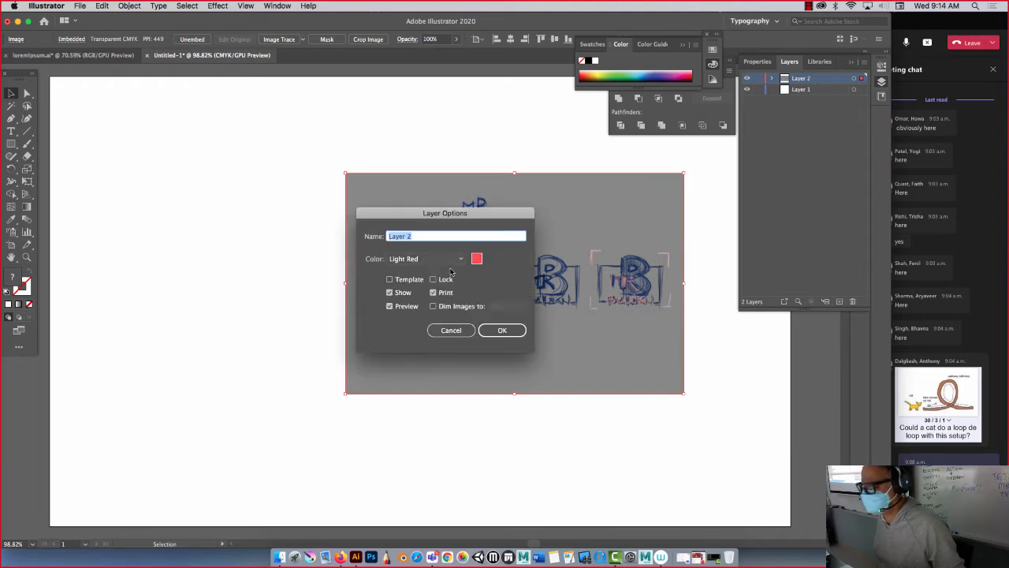
pyautogui.click(443, 332)
pyautogui.click(499, 120)
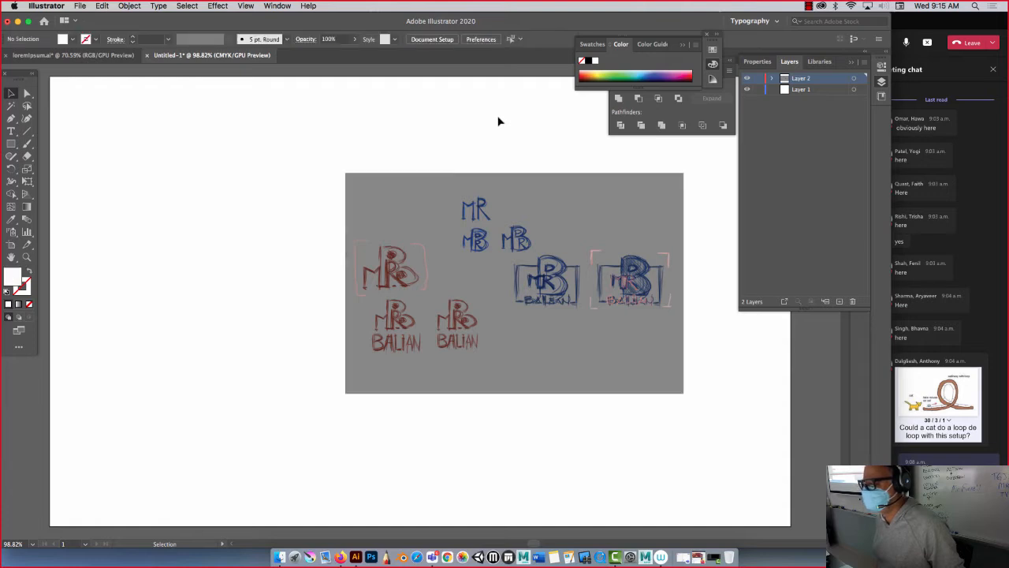
# Step: Try to lock Layer 2 and reduce its opacity to 50% with nothing selected
pyautogui.click(759, 79)
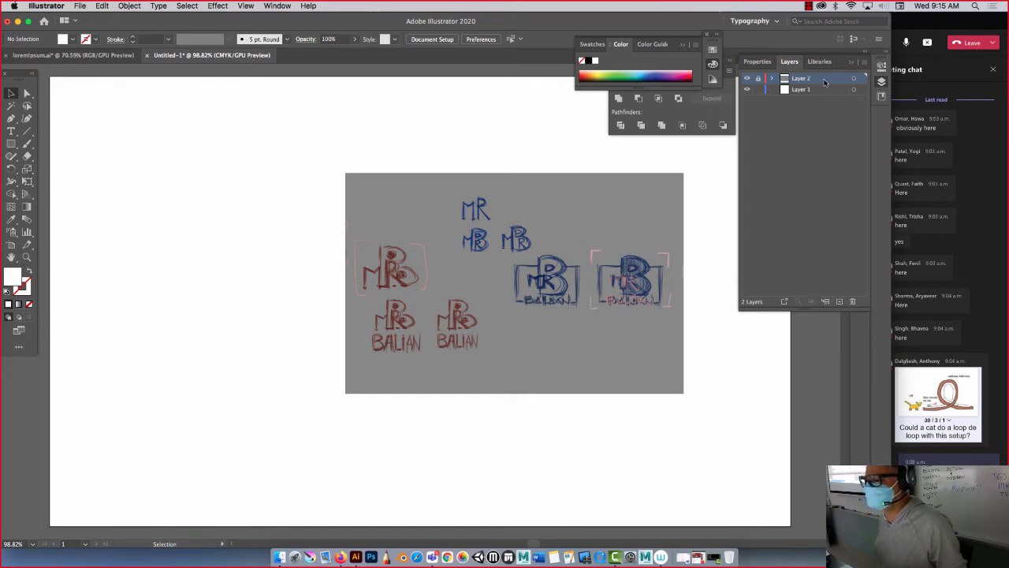
pyautogui.click(355, 40)
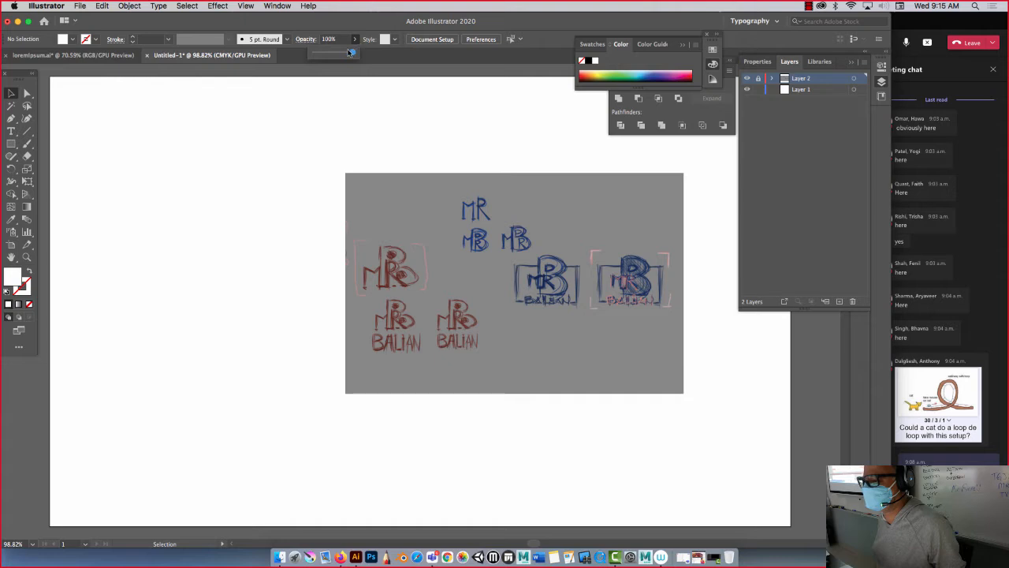
pyautogui.moveTo(350, 52); pyautogui.dragTo(392, 59)
pyautogui.press('Return')
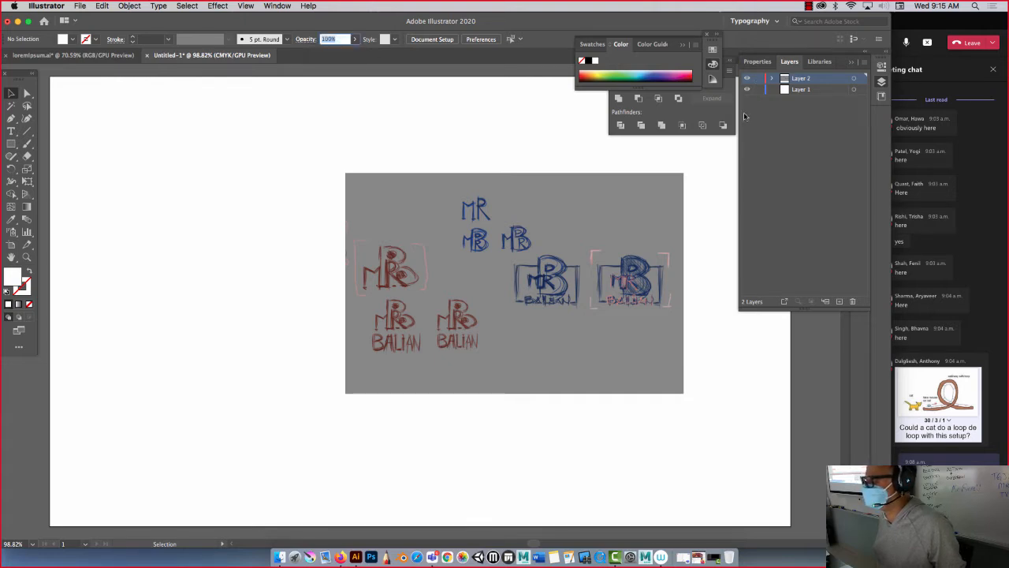
pyautogui.write('50')
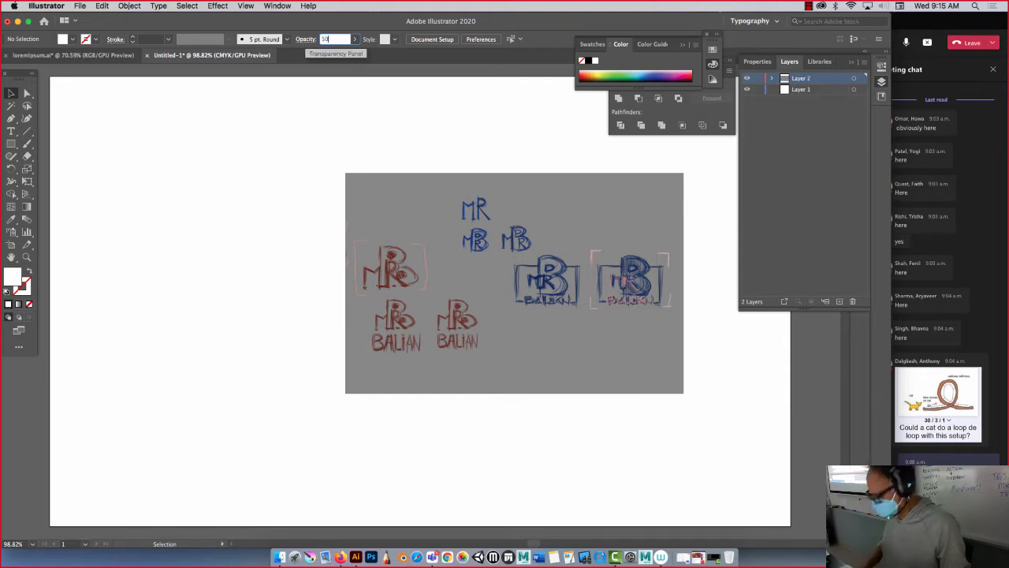
pyautogui.press('Return')
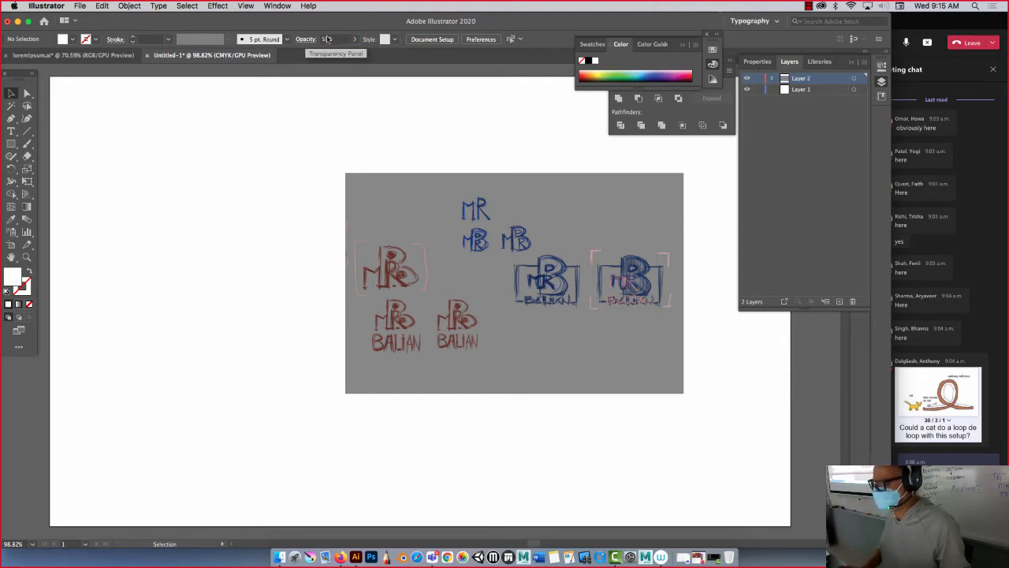
# Step: Select the image inside Layer 2 and set its opacity to 80%
pyautogui.click(772, 79)
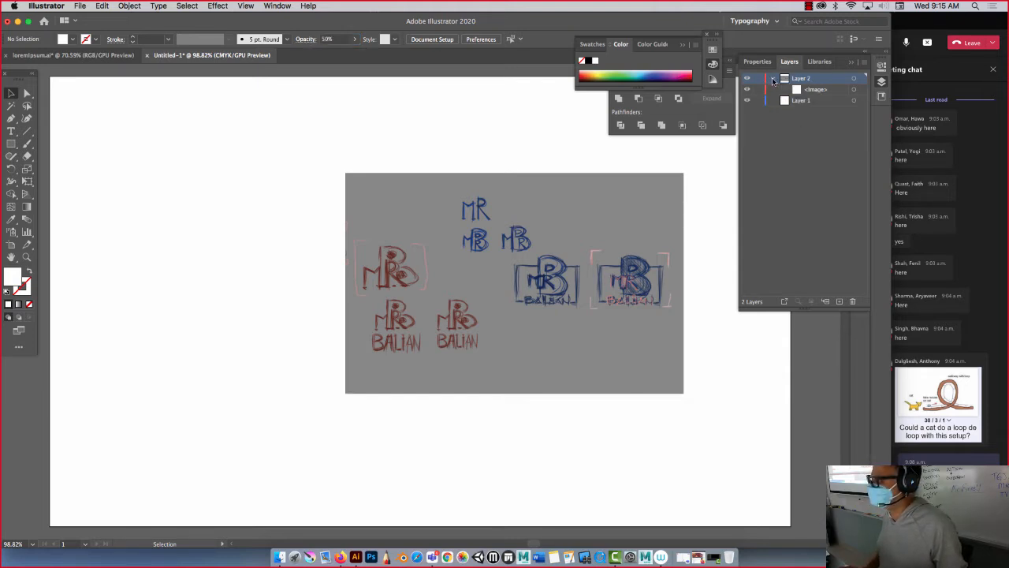
pyautogui.click(815, 90)
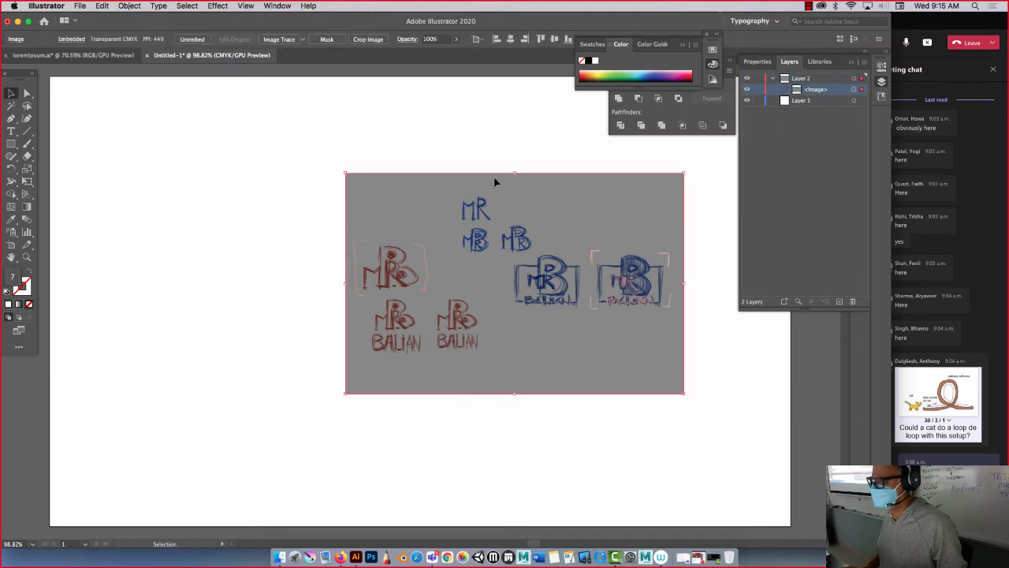
pyautogui.moveTo(438, 40); pyautogui.dragTo(404, 40)
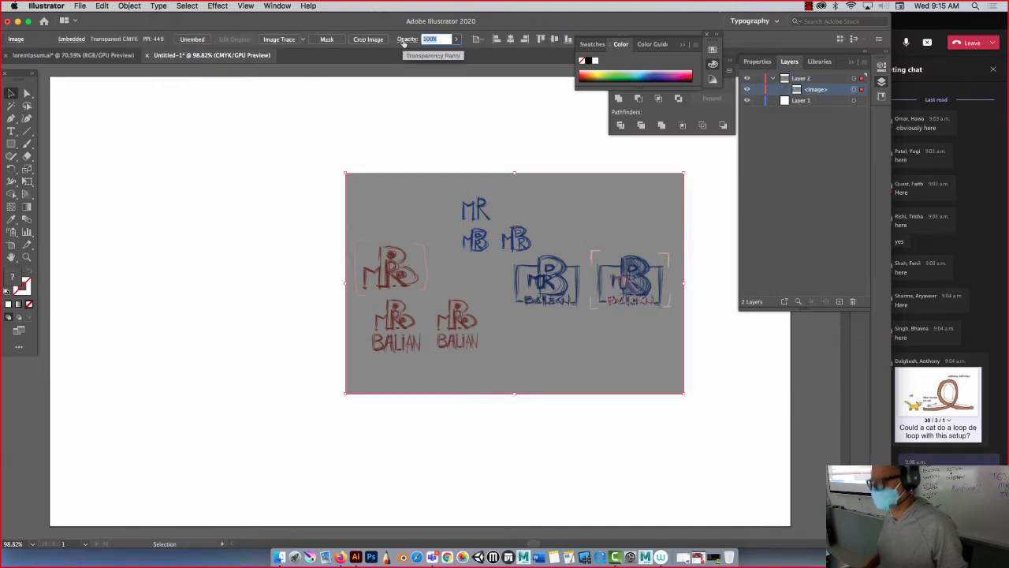
pyautogui.write('50')
pyautogui.press('Return')
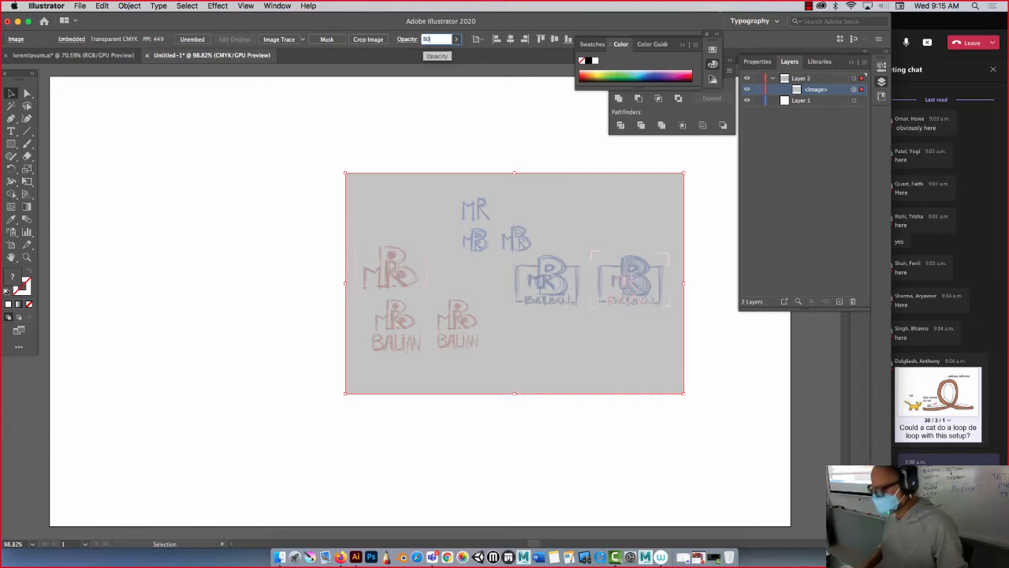
pyautogui.press('Return')
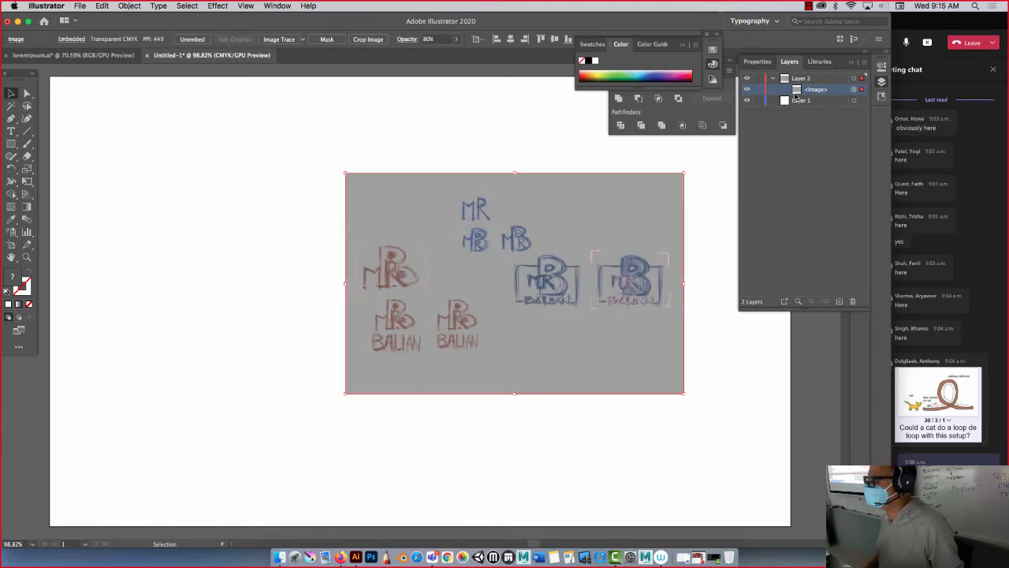
# Step: Lock and collapse Layer 2, and create a new layer above it
pyautogui.click(759, 79)
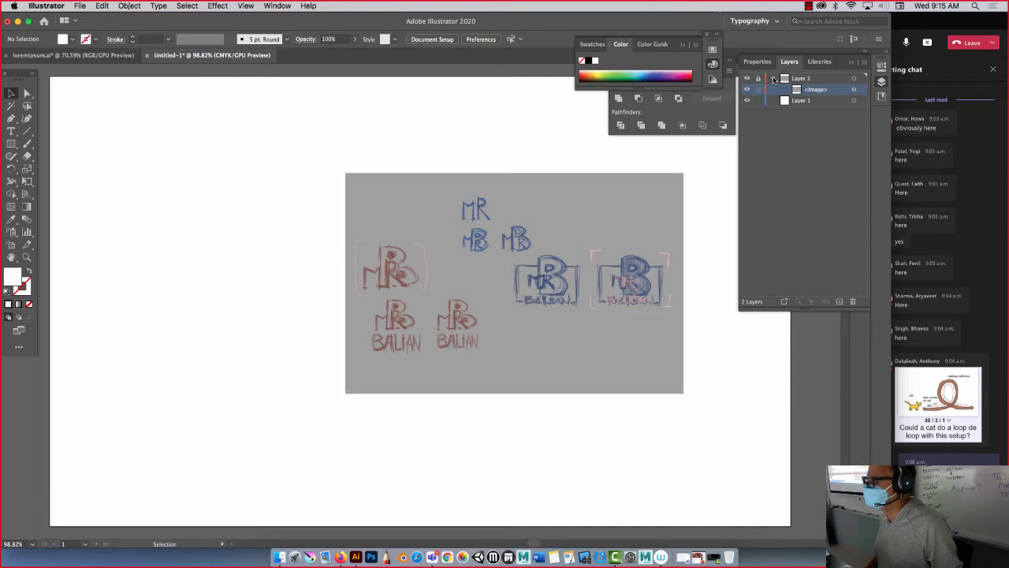
pyautogui.click(772, 78)
pyautogui.click(826, 82)
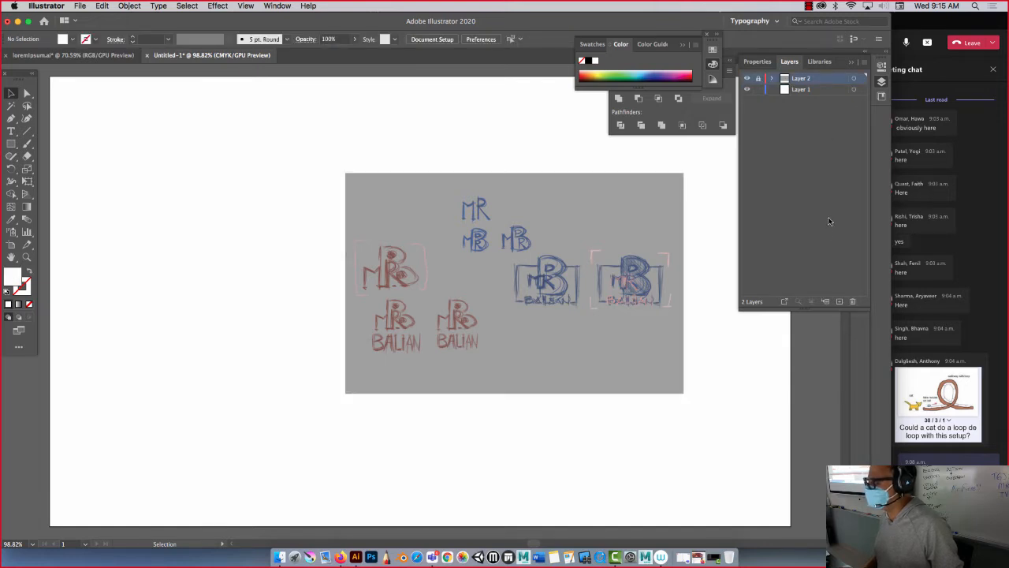
pyautogui.click(840, 301)
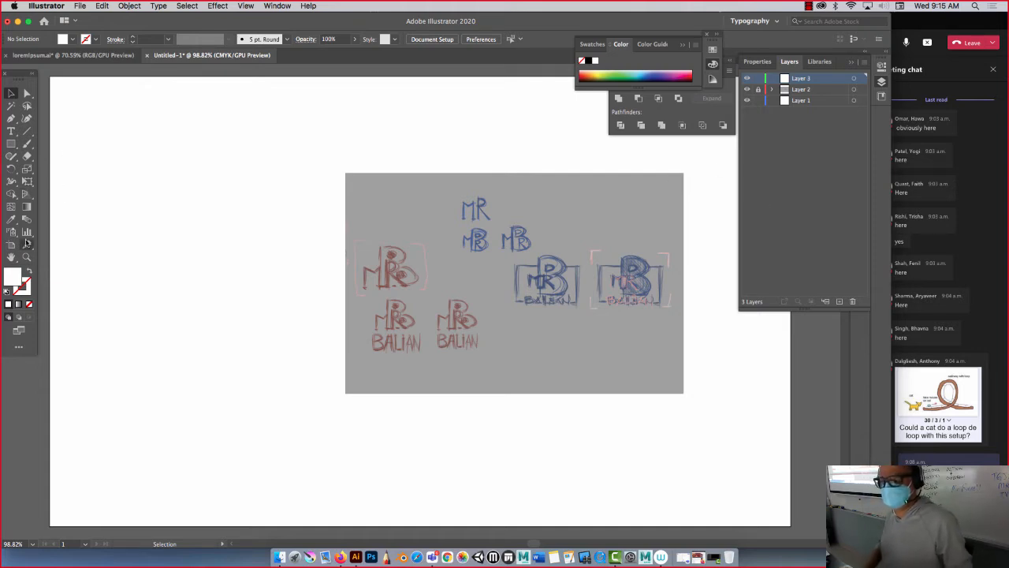
pyautogui.click(11, 133)
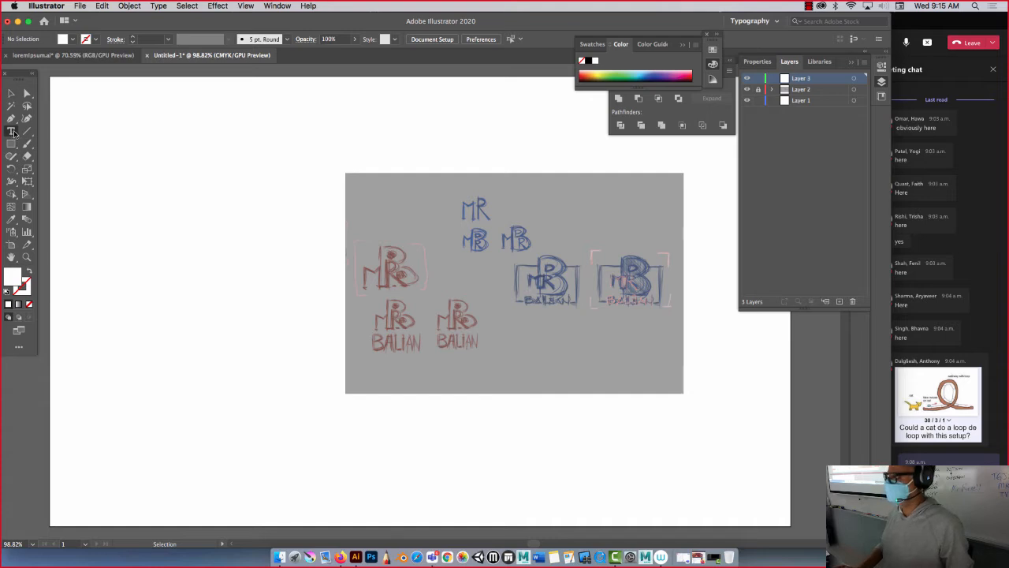
pyautogui.click(229, 174)
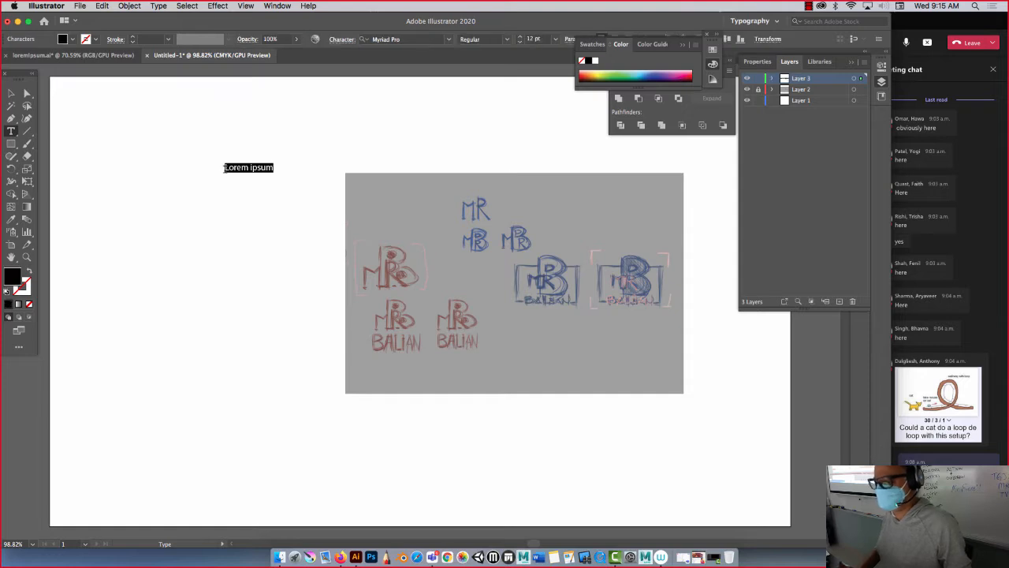
pyautogui.press('BackSpace')
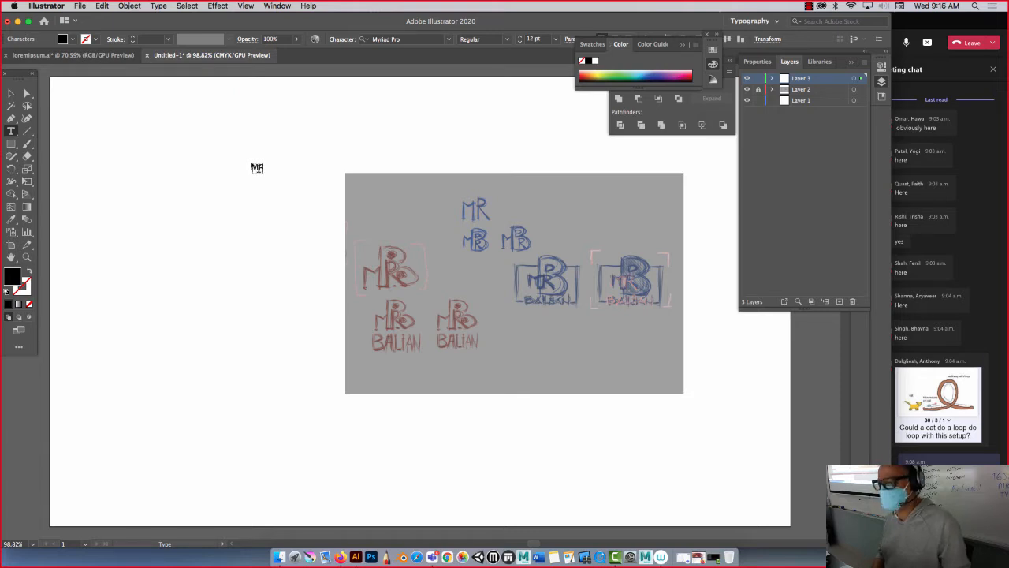
pyautogui.click(11, 95)
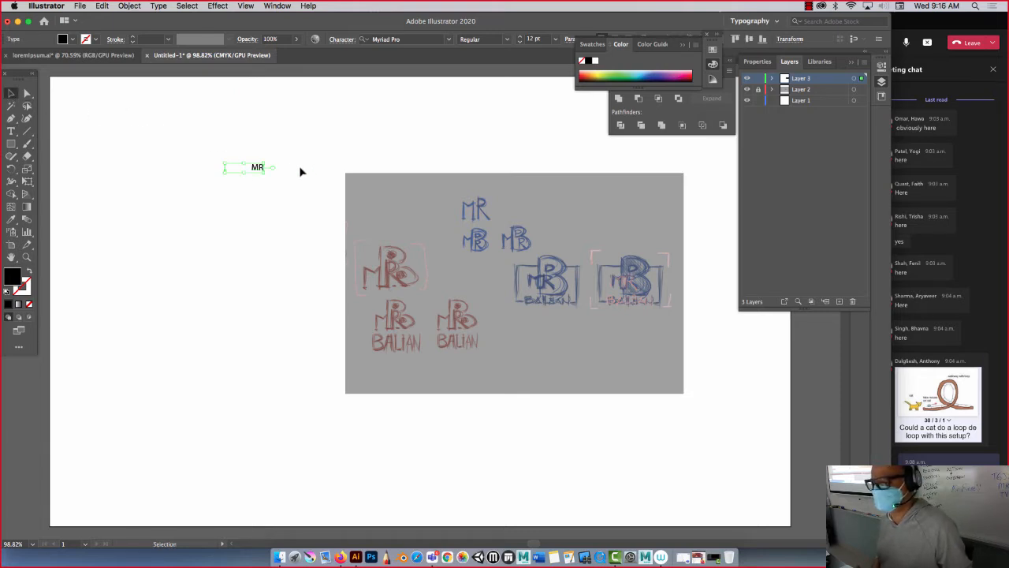
pyautogui.moveTo(261, 171); pyautogui.dragTo(209, 228)
pyautogui.press('Delete')
# Step: Add the text "MR" on Layer 3 in the empty area left of the sketch image
pyautogui.click(11, 131)
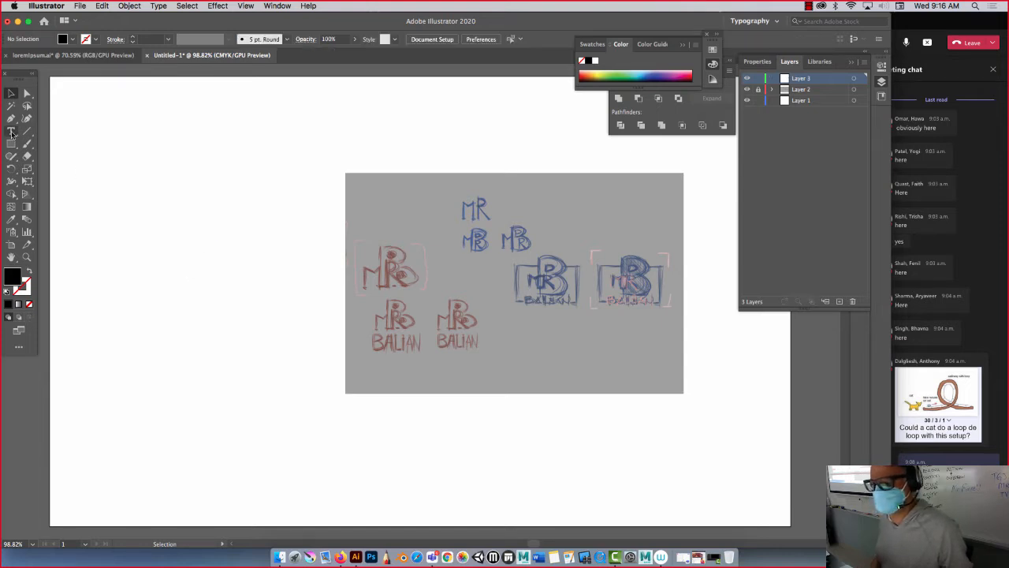
pyautogui.click(209, 256)
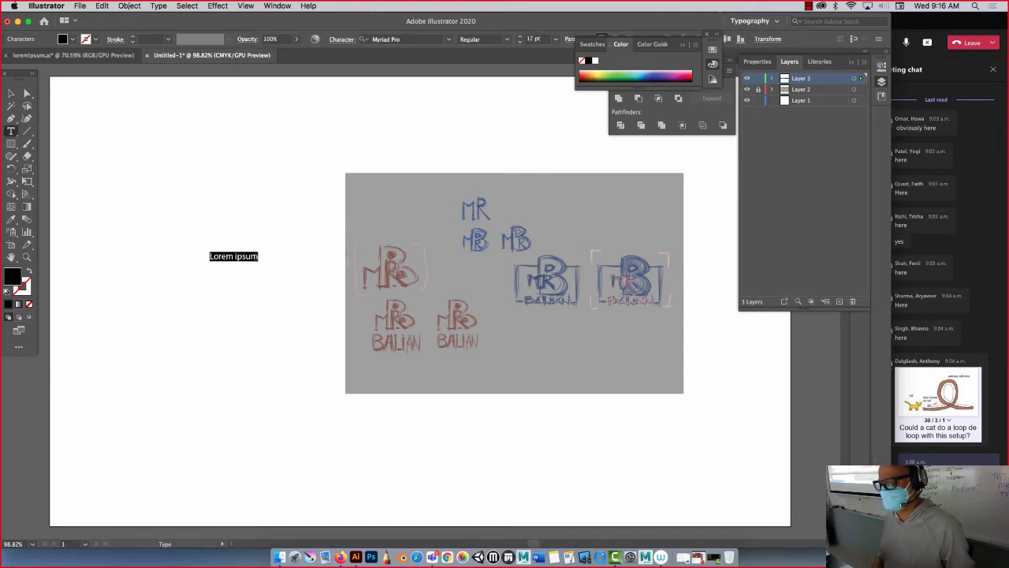
pyautogui.moveTo(258, 257); pyautogui.dragTo(205, 263)
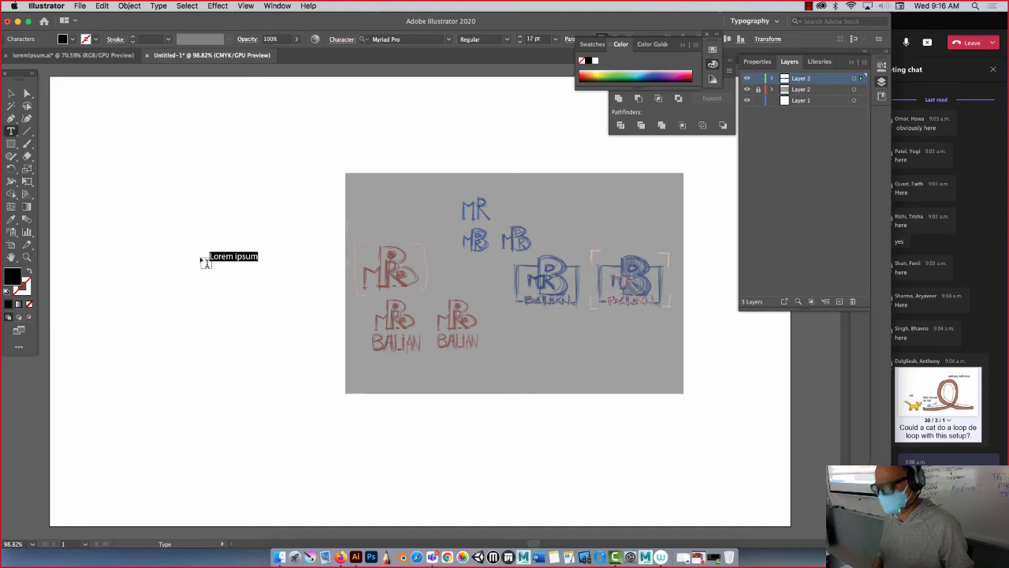
pyautogui.write('MR')
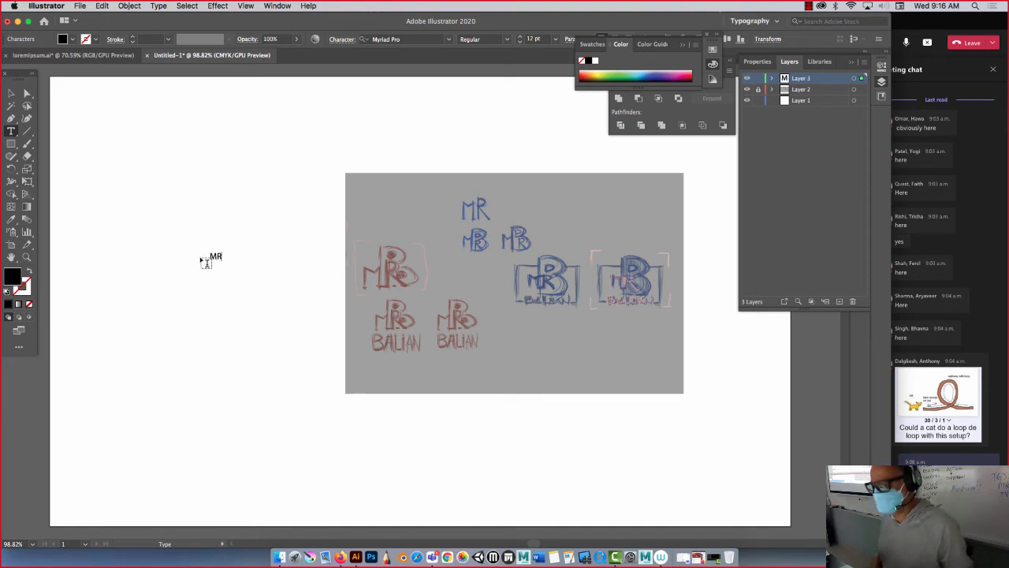
pyautogui.click(10, 94)
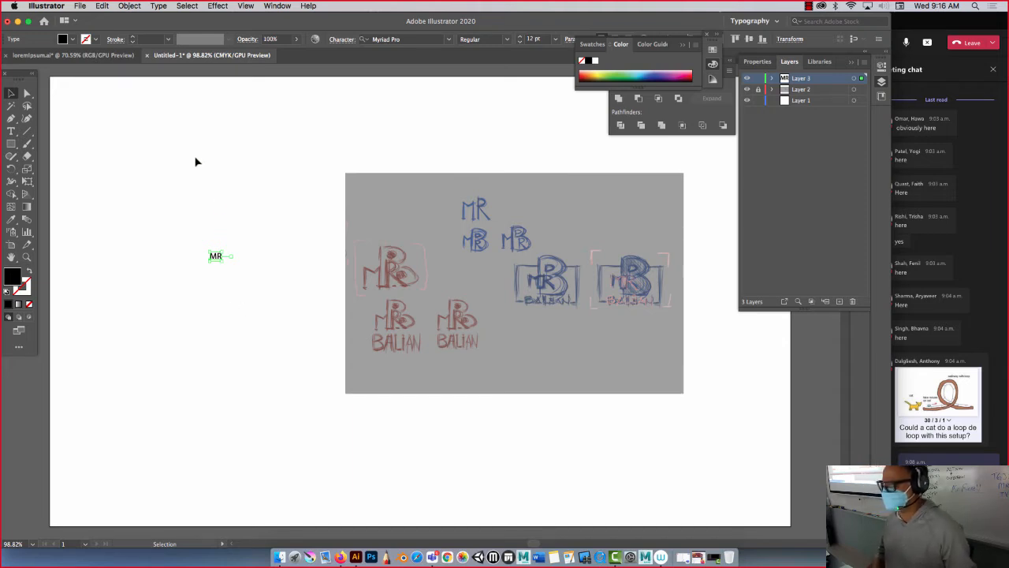
pyautogui.click(132, 170)
# Step: Add the letter "B" as a separate text object below MR
pyautogui.click(10, 131)
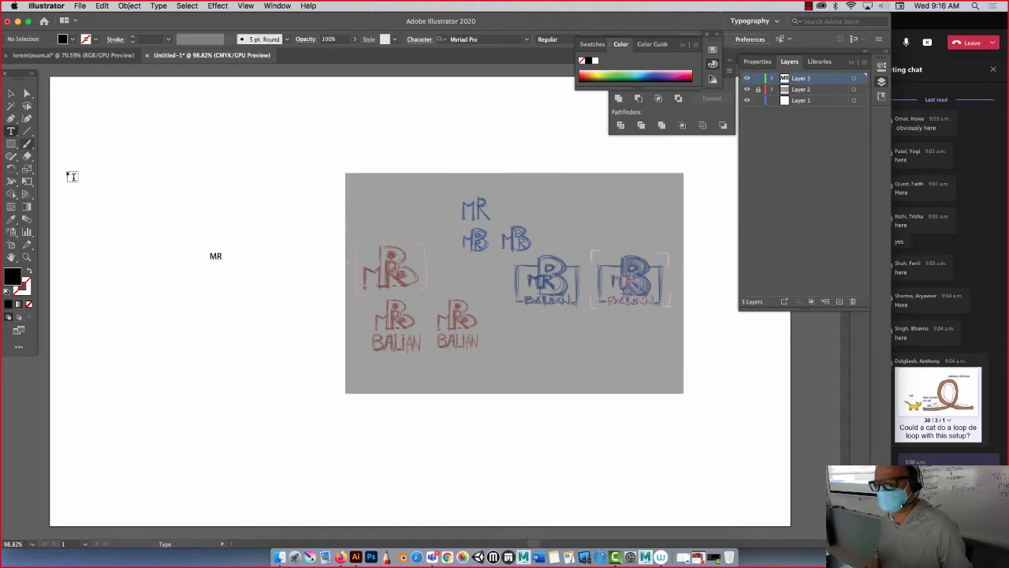
pyautogui.click(223, 333)
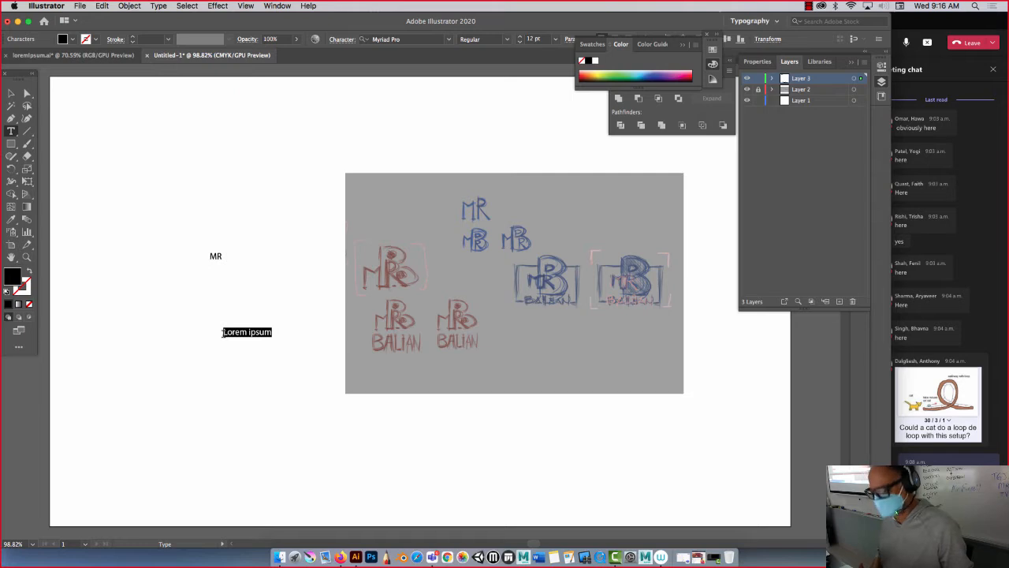
pyautogui.press('BackSpace')
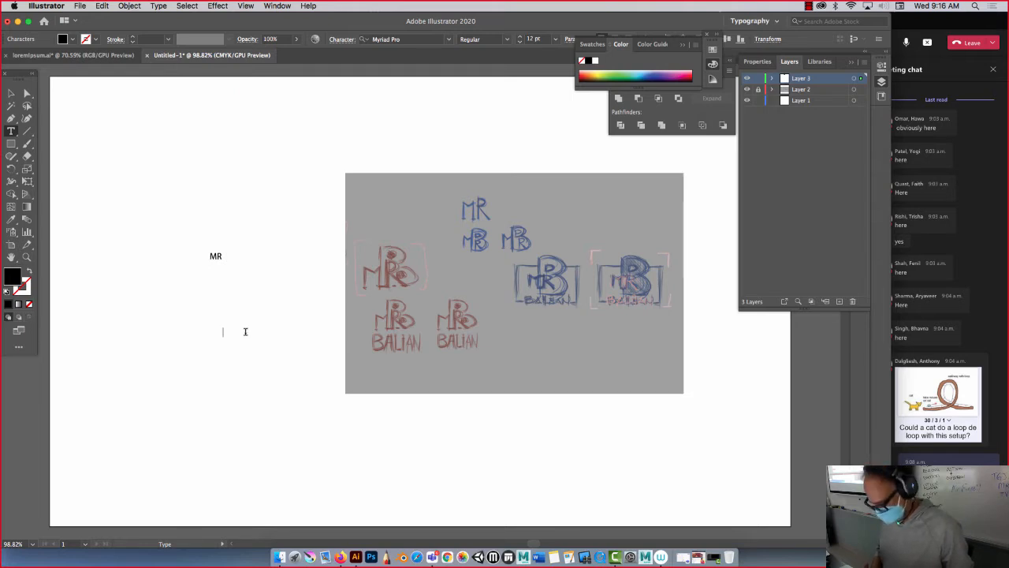
pyautogui.write('B')
pyautogui.click(11, 93)
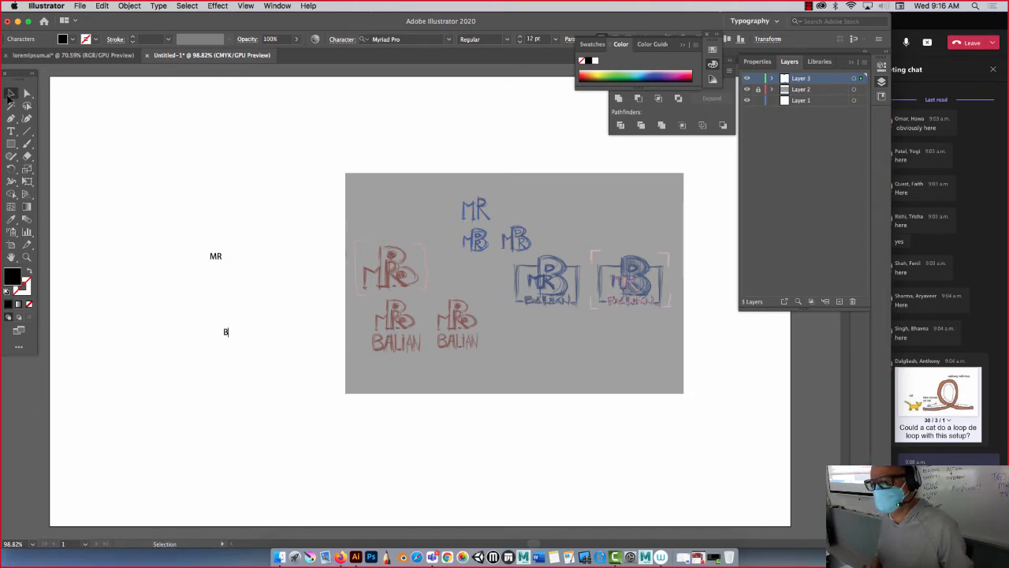
# Step: Move the letter B up to the right of MR, on the same baseline and at its original size
pyautogui.moveTo(230, 337); pyautogui.dragTo(227, 330)
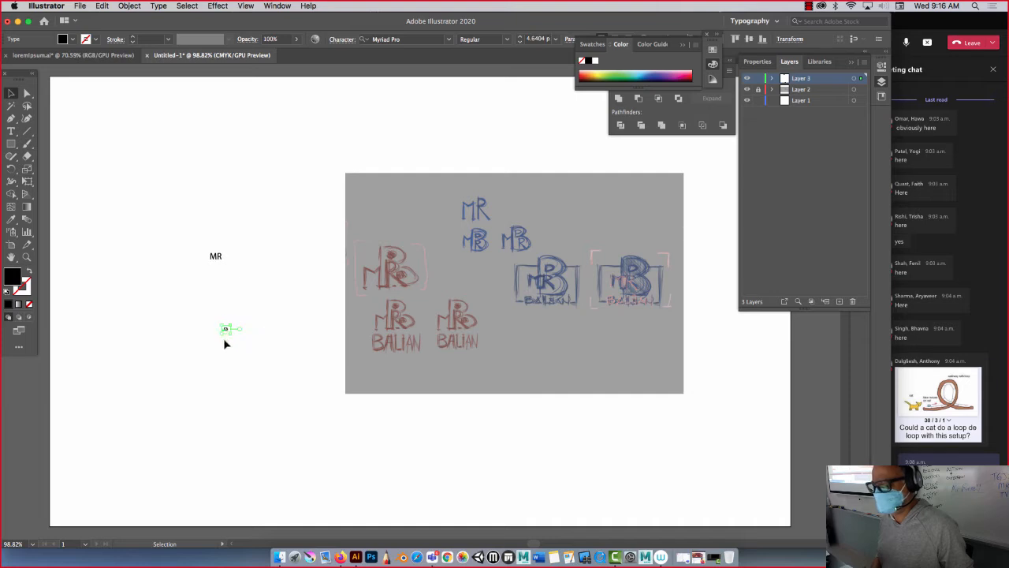
pyautogui.press('super+z')
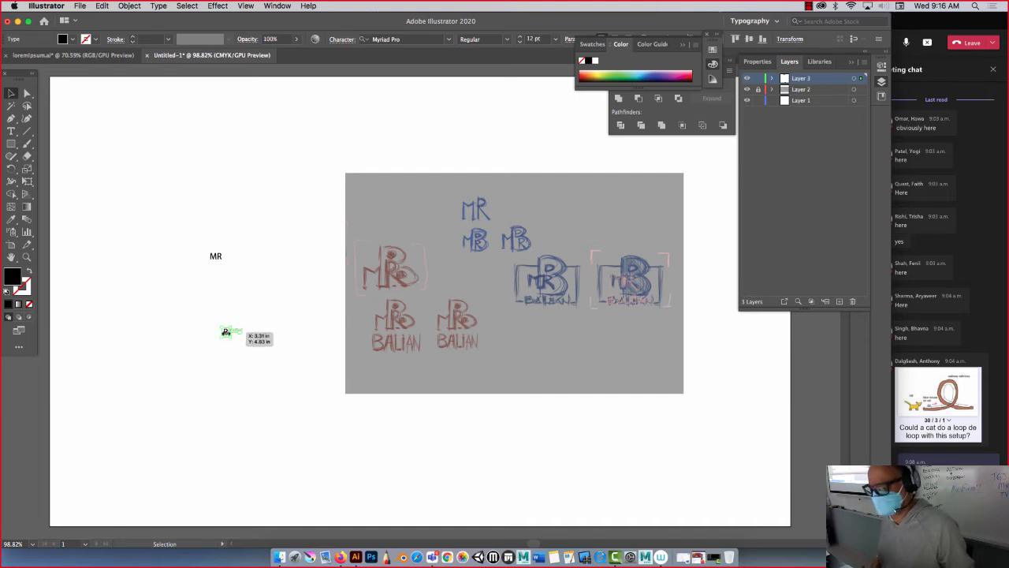
pyautogui.click(298, 410)
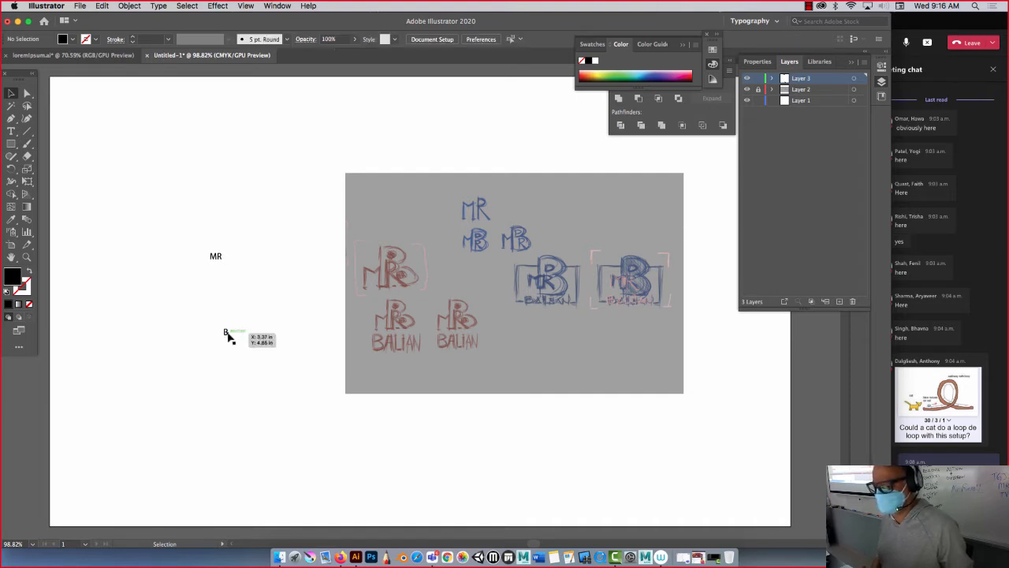
pyautogui.moveTo(226, 333); pyautogui.dragTo(263, 258)
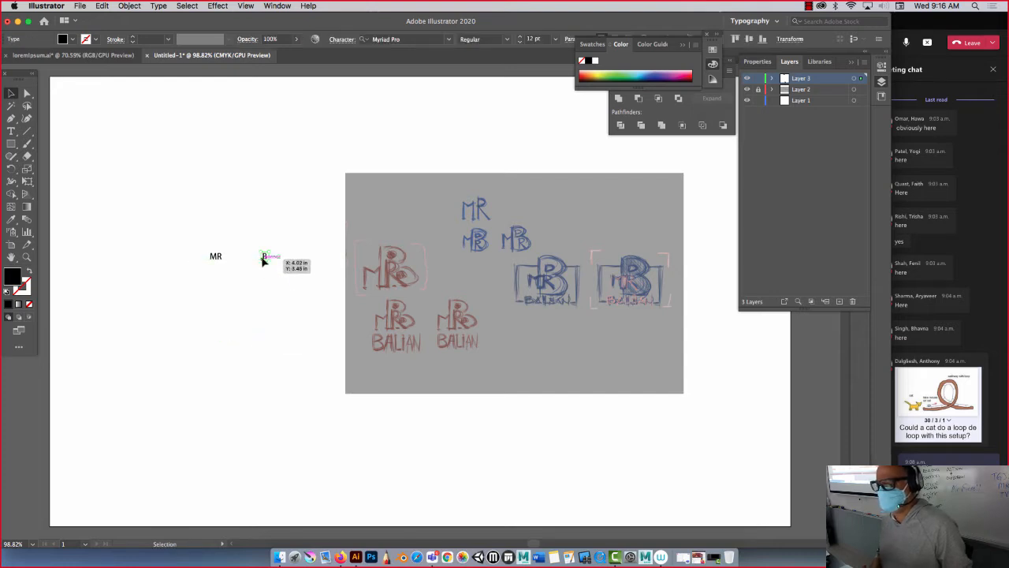
# Step: Add the surname written under the sketched monograms as a separate uppercase text object and place it just below the B
pyautogui.click(11, 131)
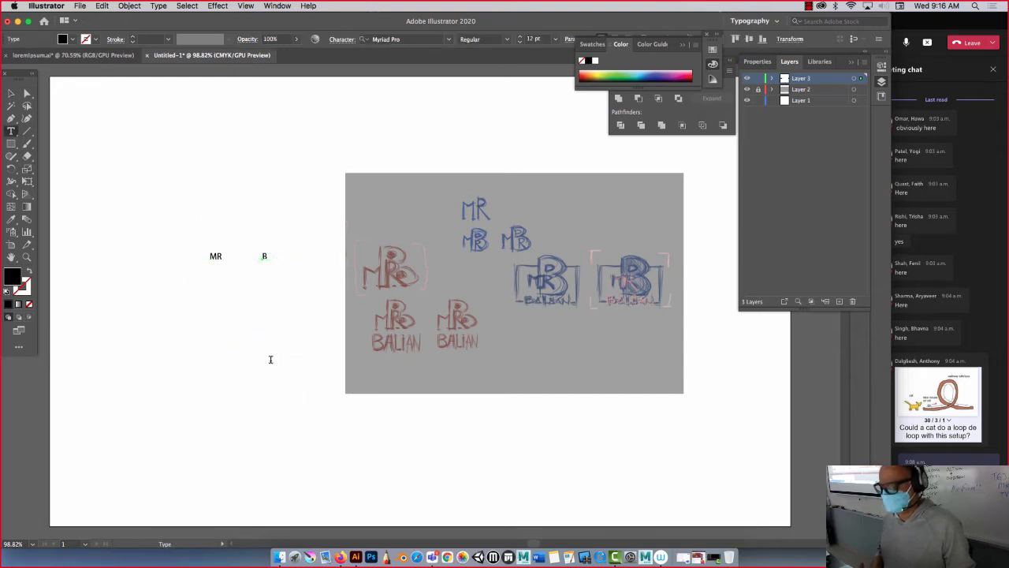
pyautogui.click(270, 358)
pyautogui.write('BALIAN')
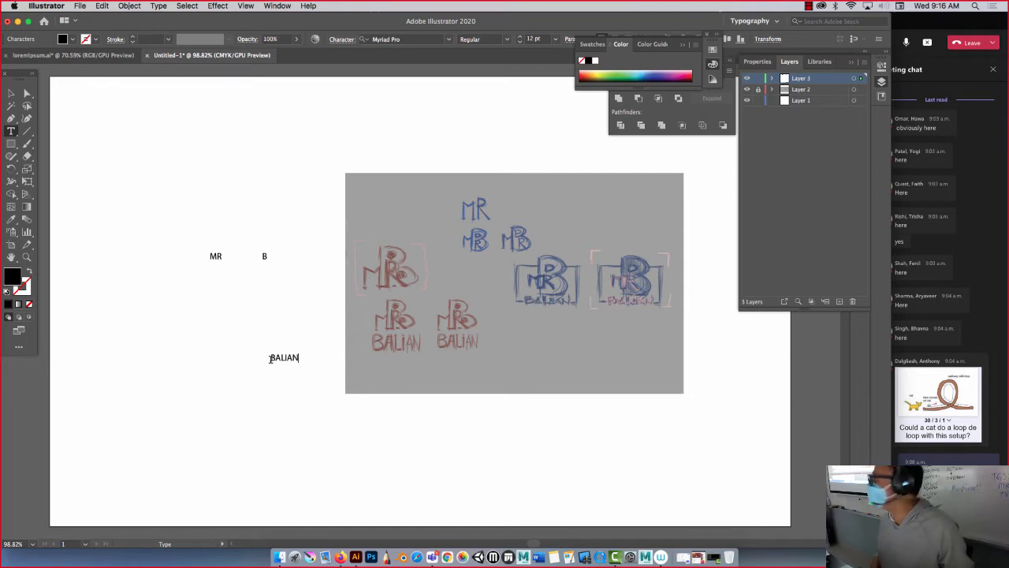
pyautogui.click(11, 93)
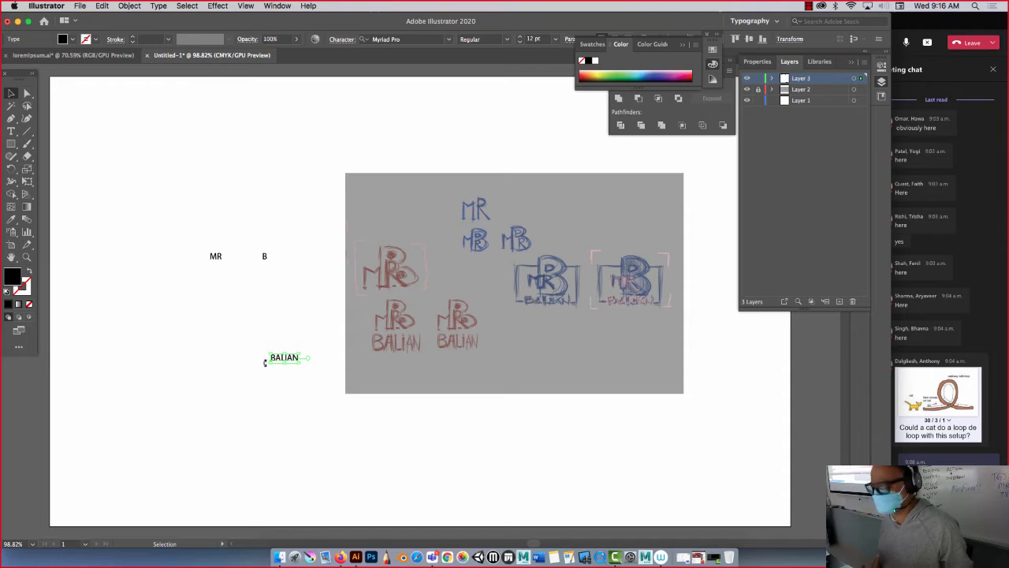
pyautogui.moveTo(265, 362); pyautogui.dragTo(259, 270)
pyautogui.click(265, 301)
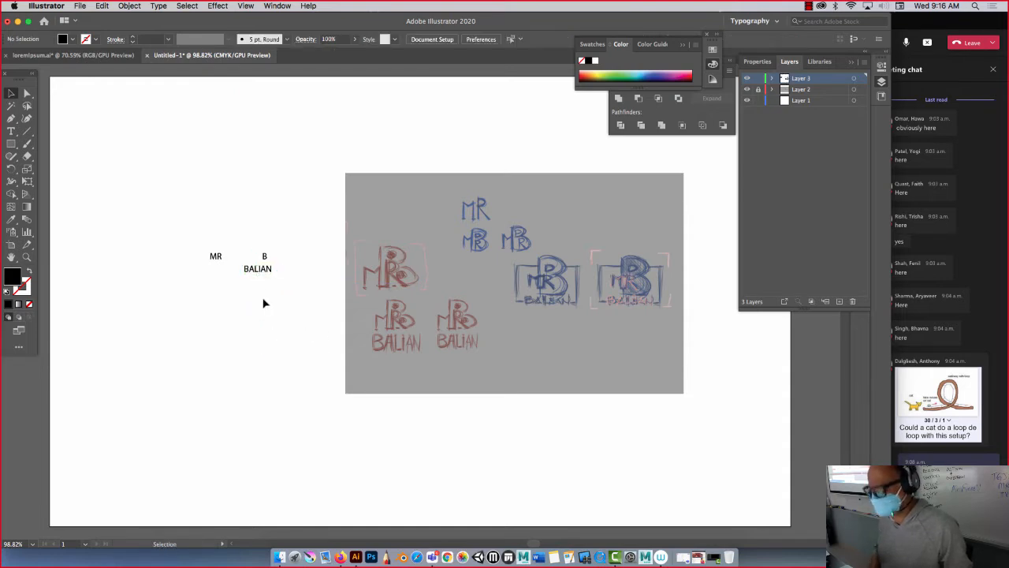
# Step: Select the MR, B and surname texts together and enlarge their font size to 56 pt
pyautogui.click(214, 256)
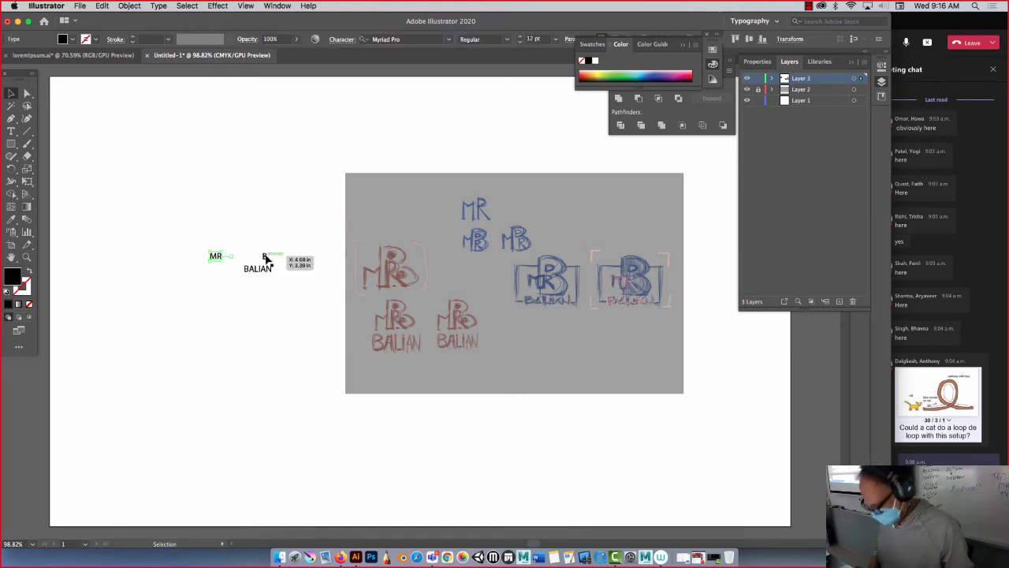
pyautogui.keyDown('shift'); pyautogui.click(264, 258); pyautogui.keyUp('shift')
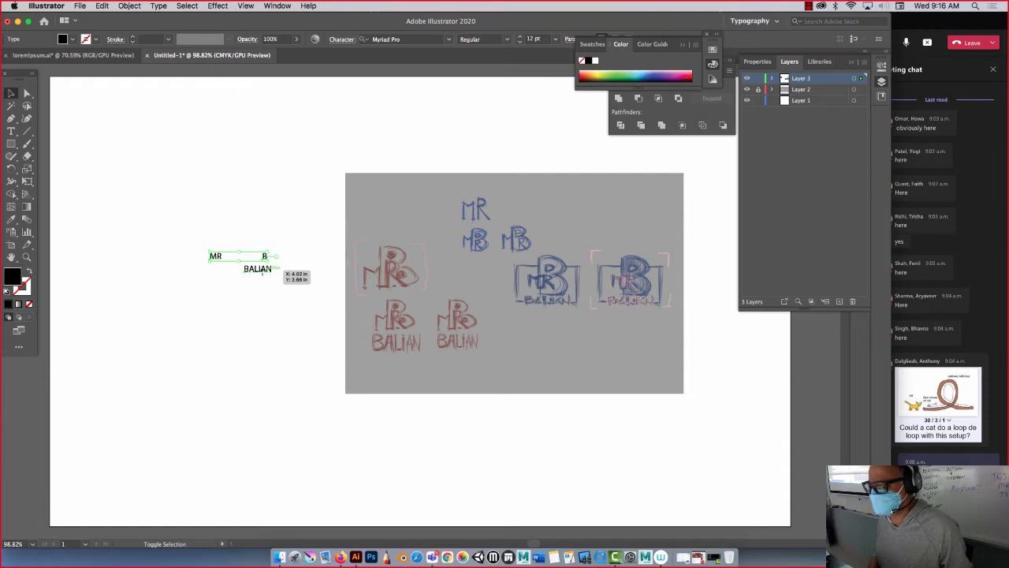
pyautogui.keyDown('shift'); pyautogui.click(263, 271); pyautogui.keyUp('shift')
pyautogui.press('super+shift+period')
pyautogui.press('super+shift+period')
pyautogui.press('super+shift+period')
pyautogui.press('super+shift+period')
pyautogui.press('super+shift+period')
pyautogui.press('super+shift+period')
pyautogui.press('super+shift+period')
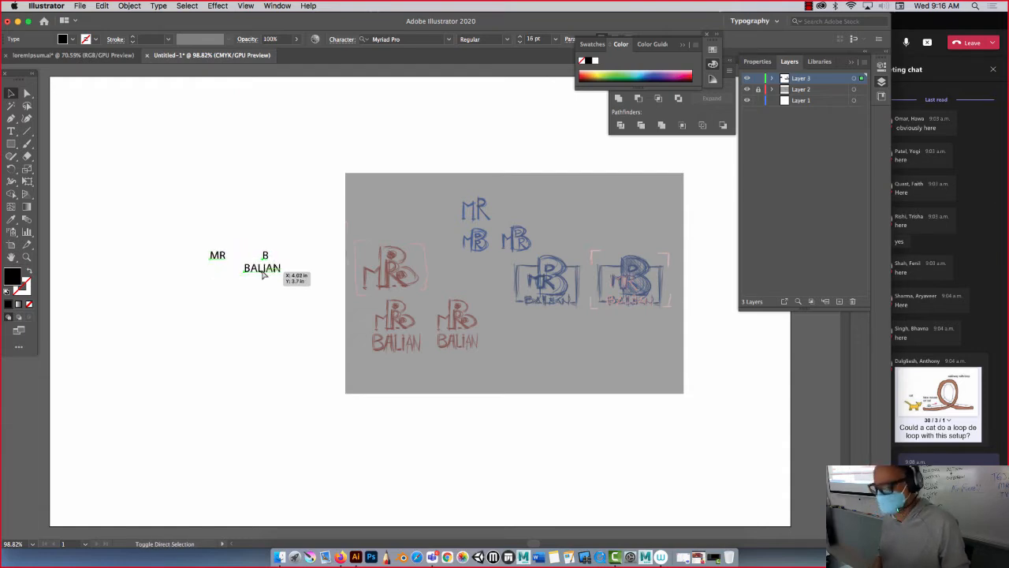
pyautogui.press('super+shift+period')
pyautogui.press('super+shift+period')
pyautogui.press('super+shift+period')
pyautogui.press('super+shift+period')
pyautogui.press('super+shift+period')
pyautogui.press('super+shift+period')
pyautogui.press('super+shift+period')
pyautogui.press('super+shift+period')
pyautogui.press('super+shift+period')
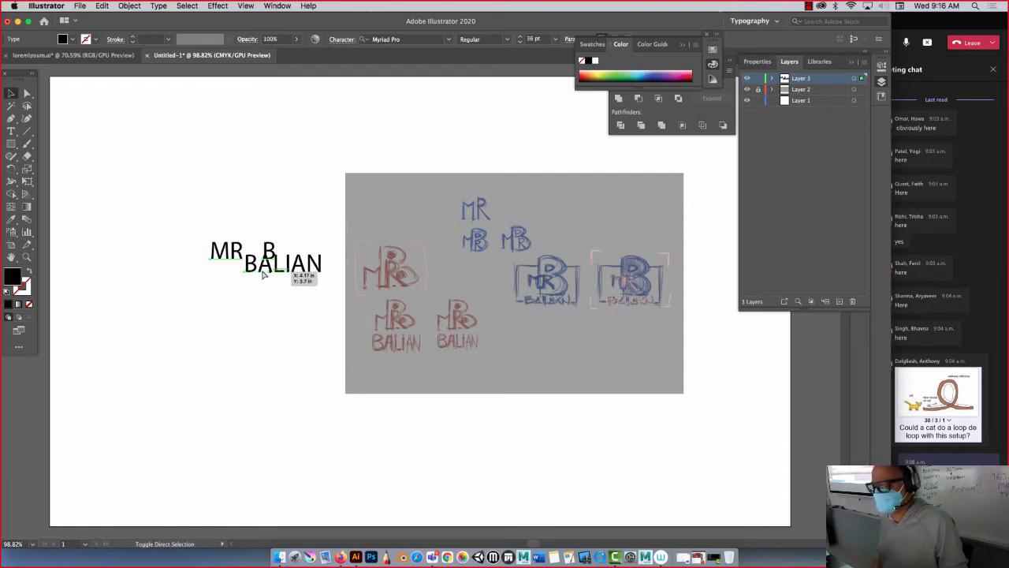
pyautogui.press('super+shift+period')
pyautogui.press('super+shift+period')
pyautogui.press('super+shift+period')
pyautogui.press('super+shift+period')
pyautogui.press('super+shift+period')
pyautogui.press('super+shift+period')
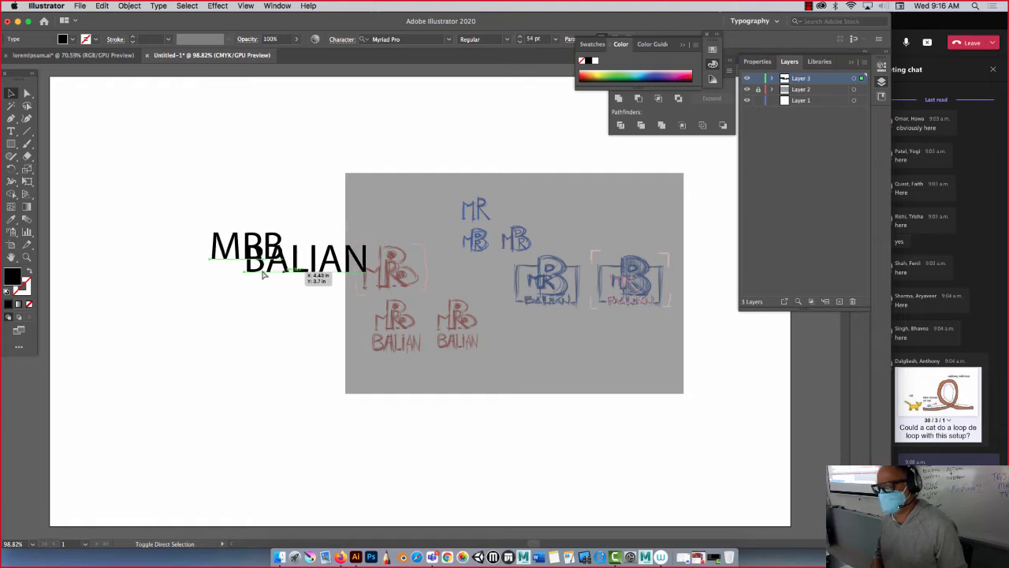
# Step: Spread the overlapping texts apart, with MR and B level with each other and the surname below them
pyautogui.click(185, 208)
pyautogui.moveTo(227, 246); pyautogui.dragTo(154, 288)
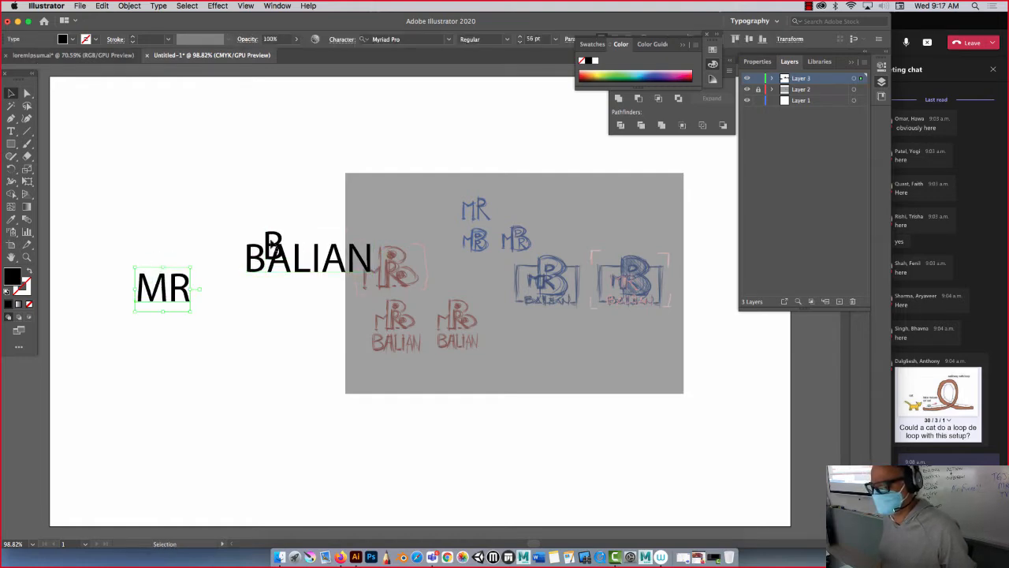
pyautogui.moveTo(270, 240); pyautogui.dragTo(179, 357)
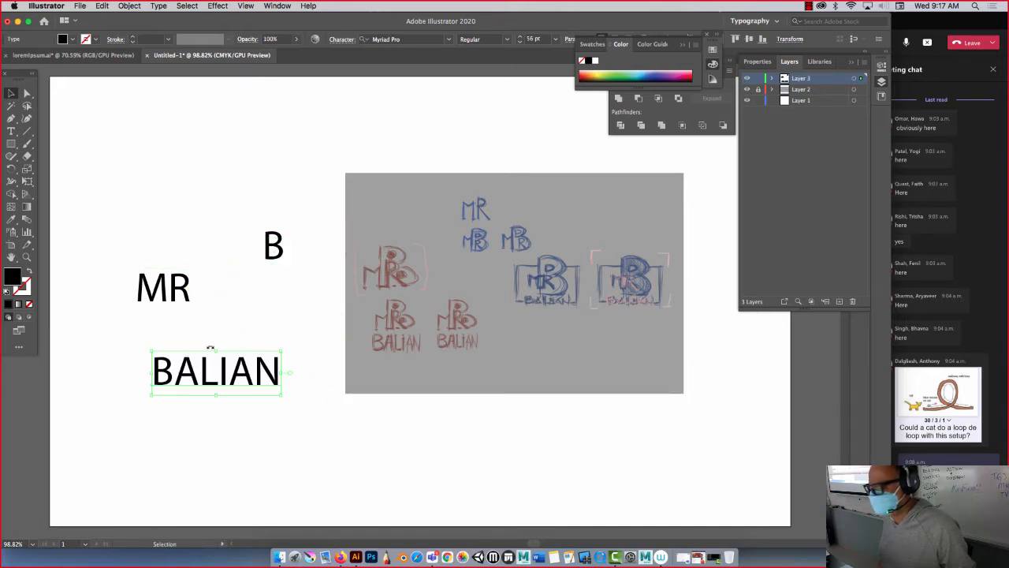
pyautogui.moveTo(272, 263); pyautogui.dragTo(246, 300)
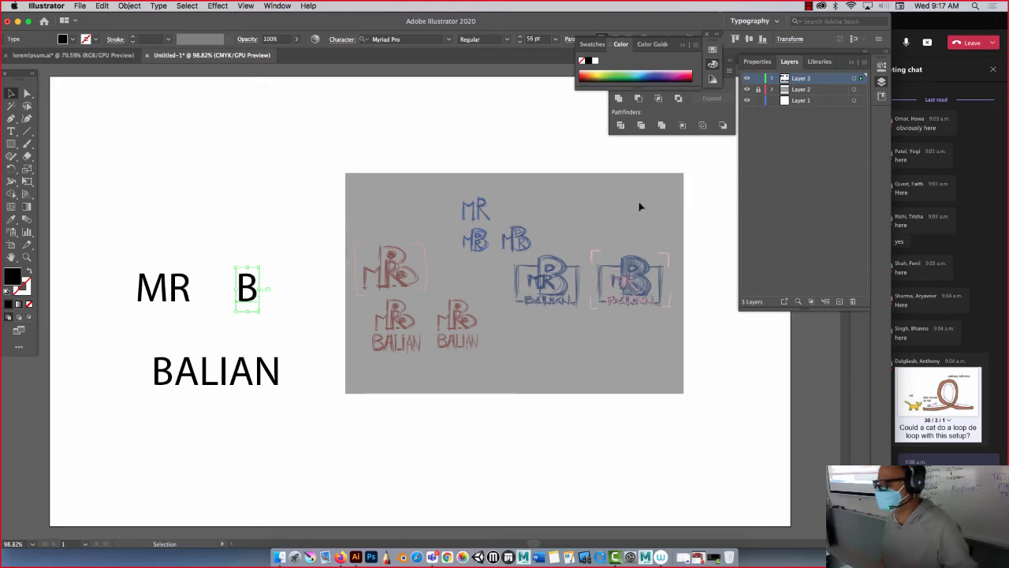
# Step: Change the font of the single letter B to Azo Sans Uber Regular
pyautogui.rightClick(251, 293)
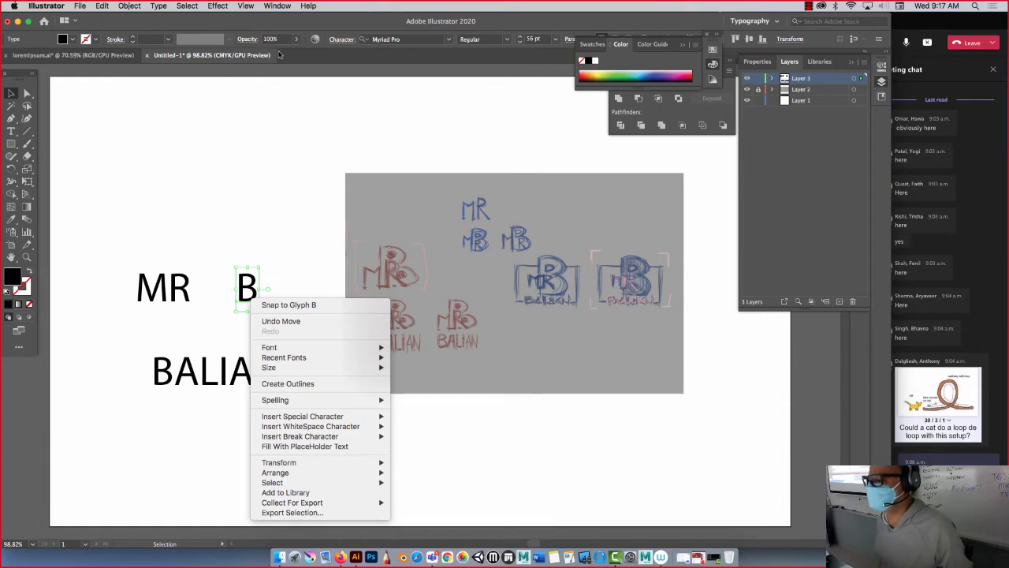
pyautogui.moveTo(328, 348)
pyautogui.moveTo(563, 348)
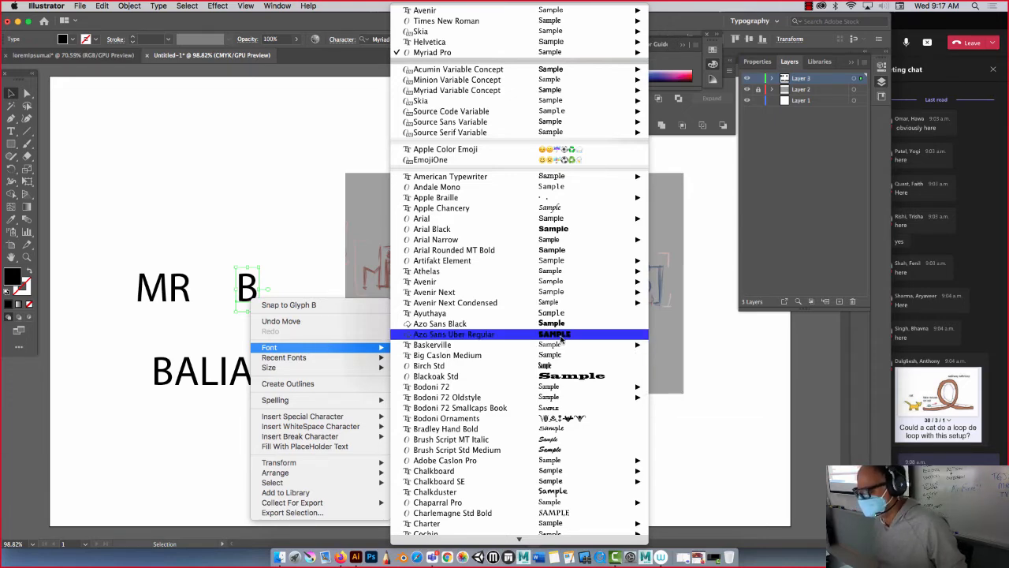
pyautogui.click(561, 337)
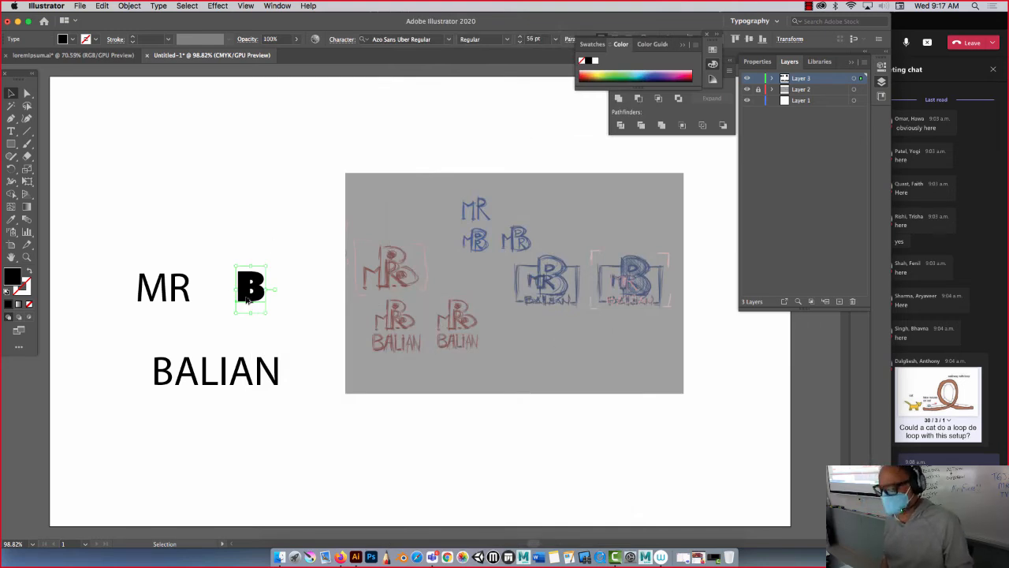
# Step: Duplicate the letter B to its right and set the copy's font to Arial Black
pyautogui.keyDown('alt'); pyautogui.moveTo(246, 298); pyautogui.dragTo(299, 307); pyautogui.keyUp('alt')
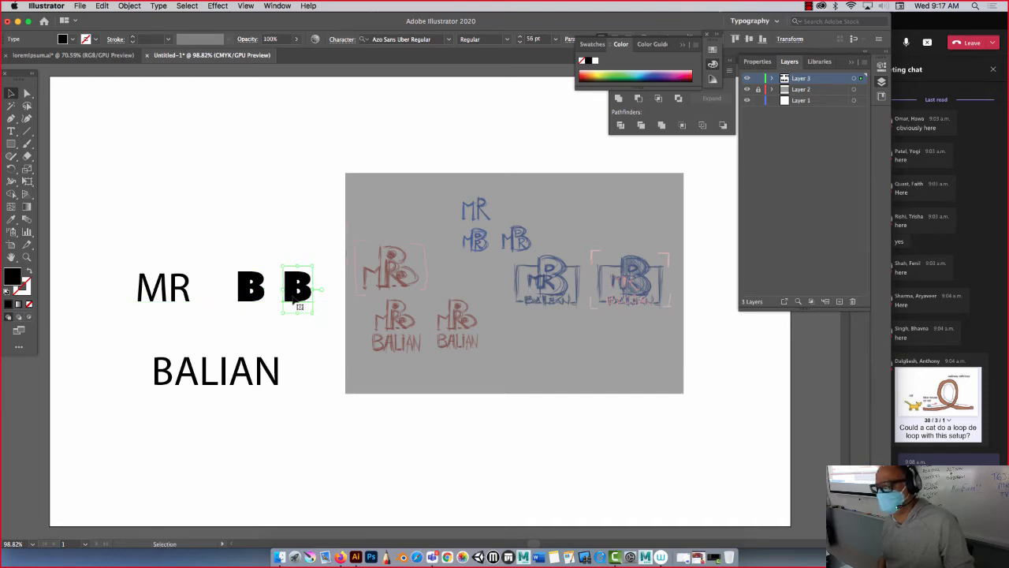
pyautogui.rightClick(295, 297)
pyautogui.moveTo(317, 349)
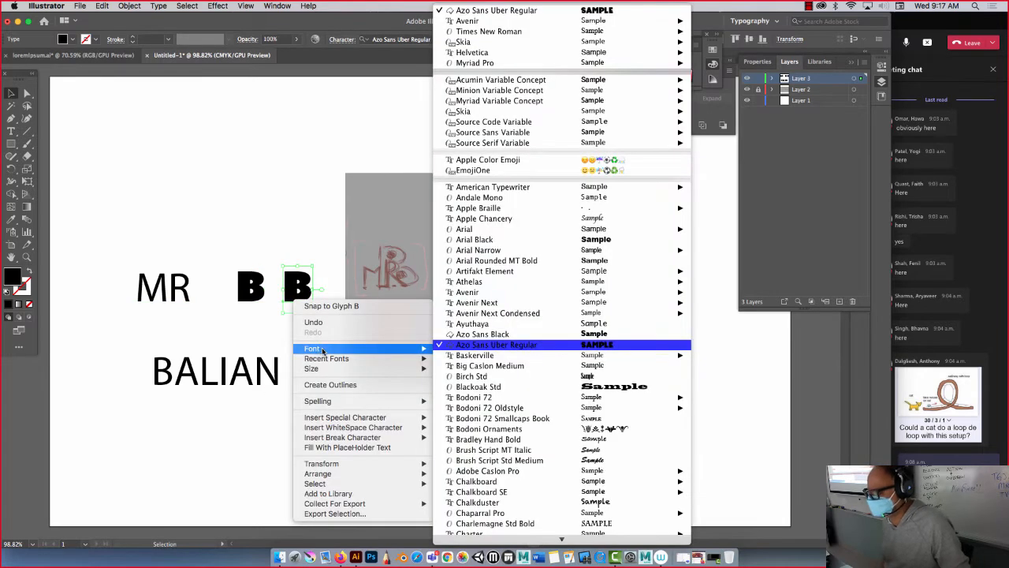
pyautogui.click(609, 239)
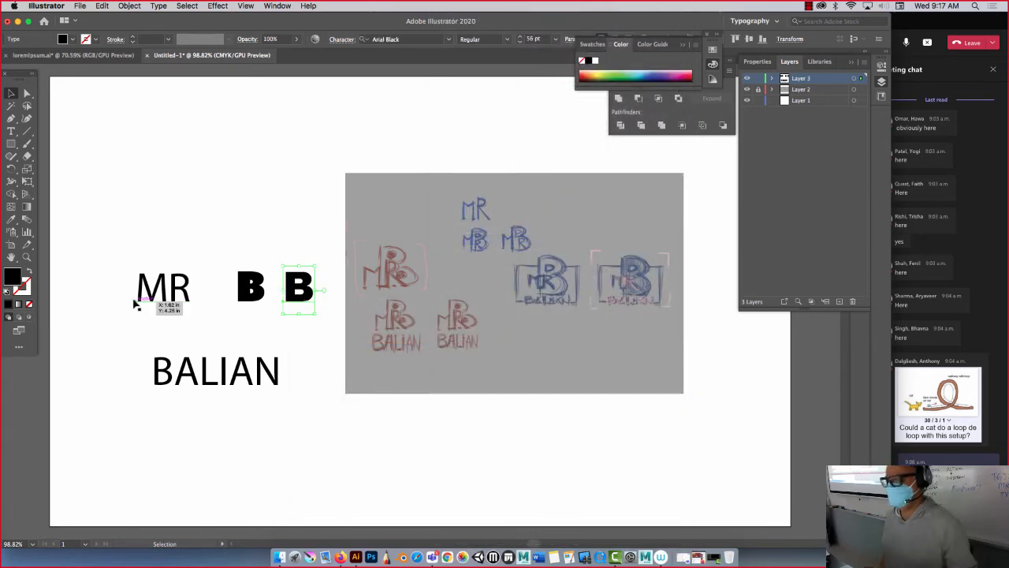
# Step: Set the font of the MR text to Arial Rounded MT Bold
pyautogui.click(164, 290)
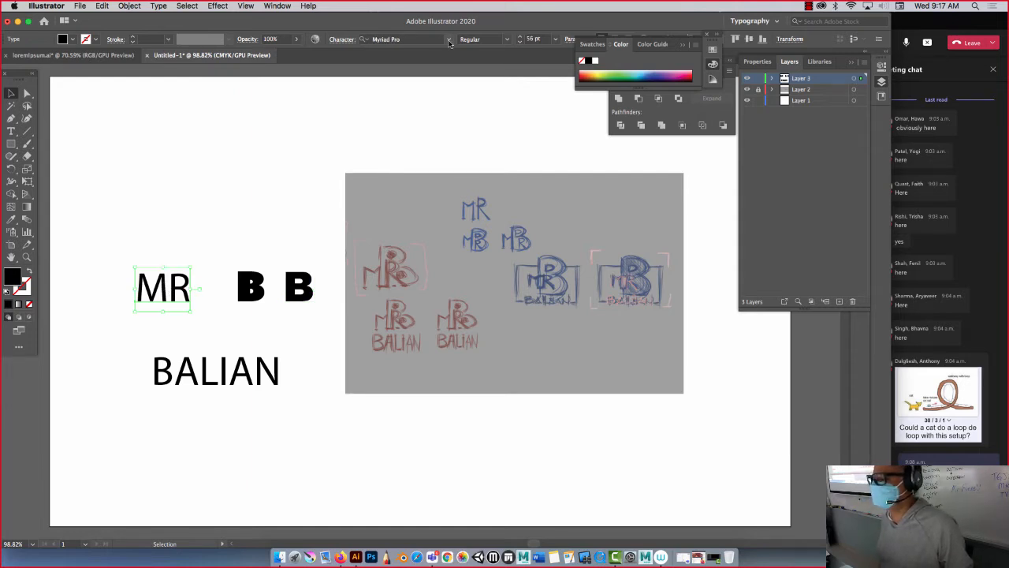
pyautogui.click(449, 40)
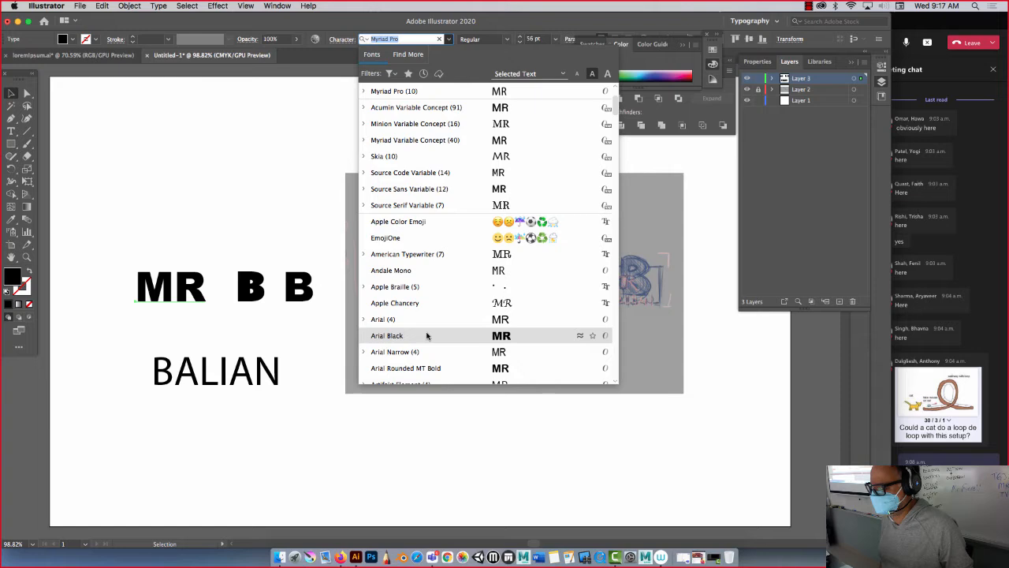
pyautogui.scroll(-2, 425, 338)
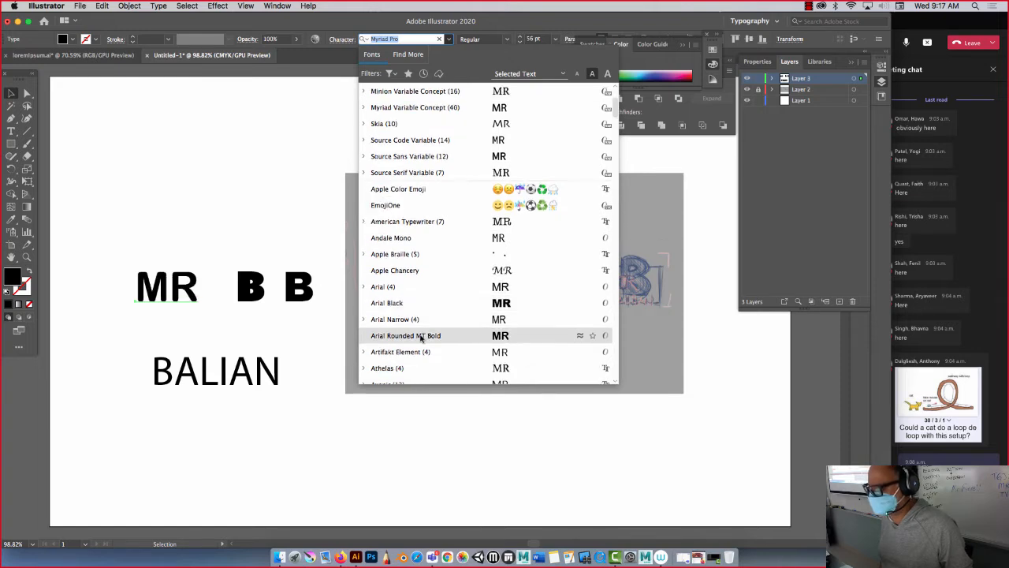
pyautogui.click(411, 335)
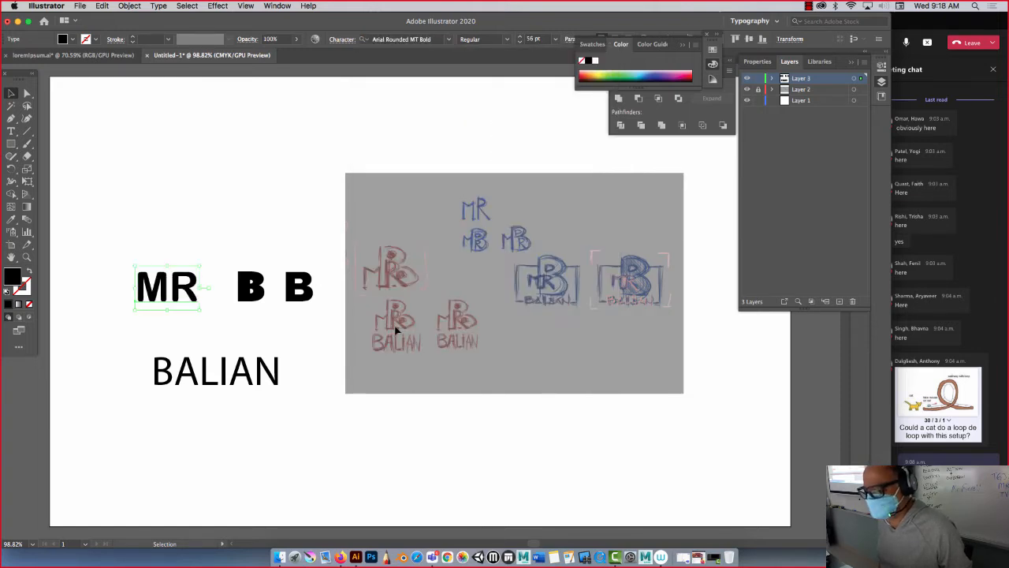
# Step: Set the MR text to Arial Narrow Bold and move the Azo Sans Uber B up, well above the MR row
pyautogui.rightClick(197, 299)
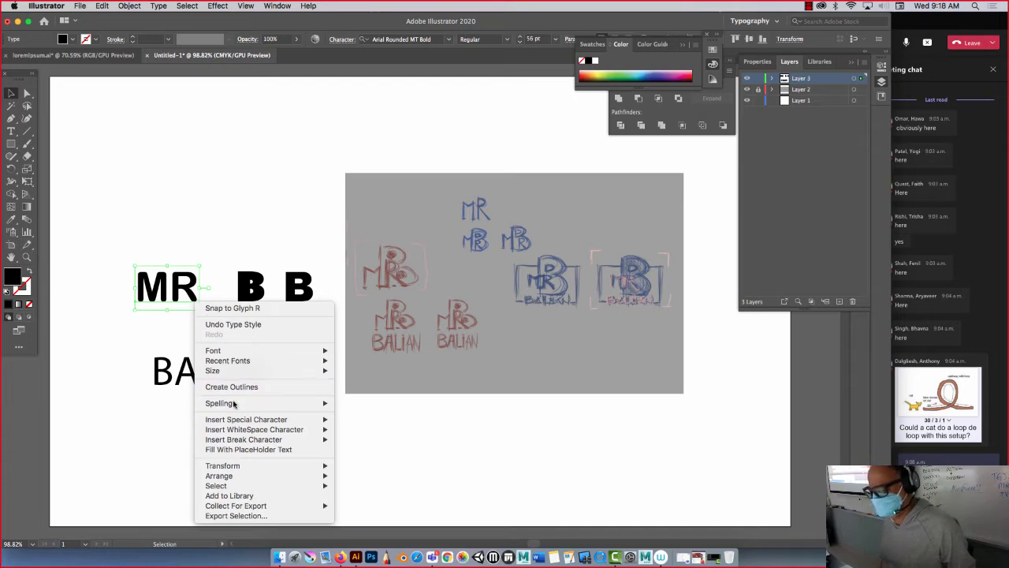
pyautogui.moveTo(235, 353)
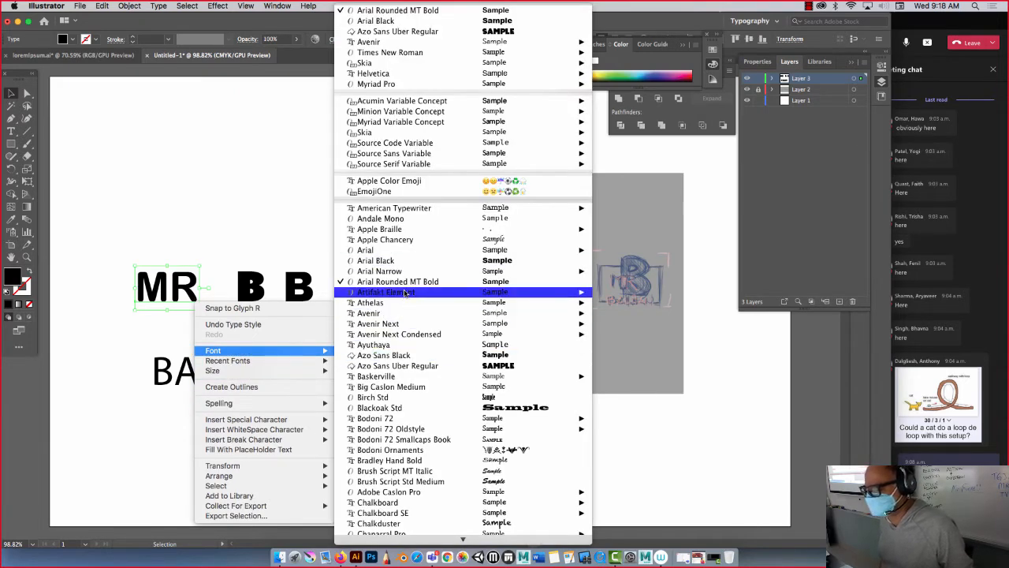
pyautogui.moveTo(412, 271)
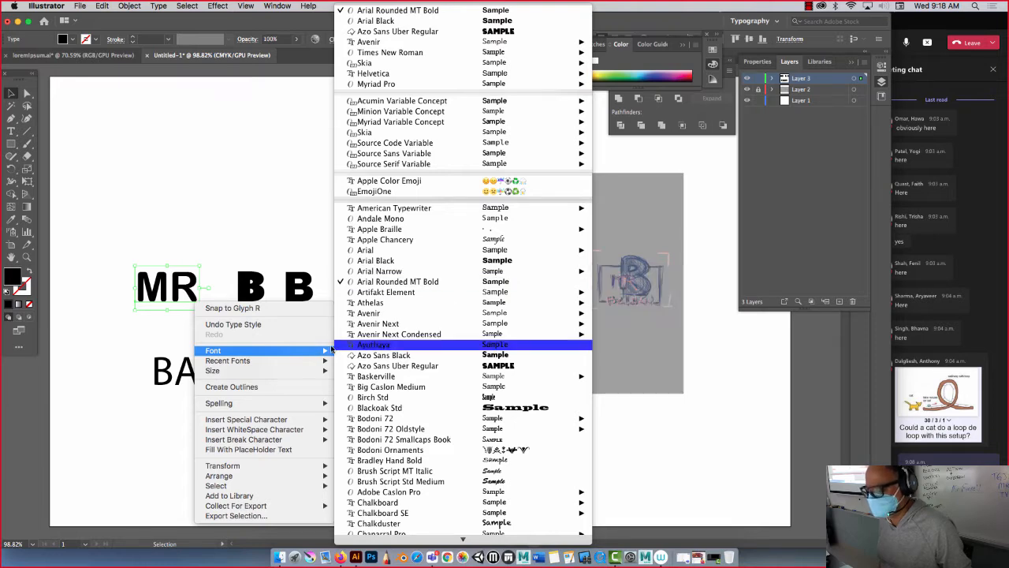
pyautogui.moveTo(374, 276)
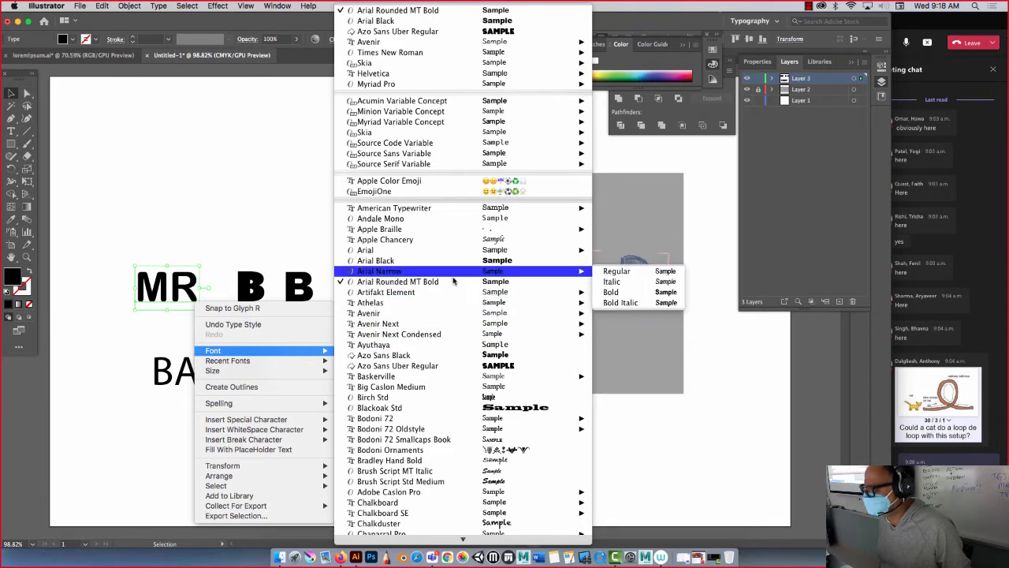
pyautogui.click(629, 293)
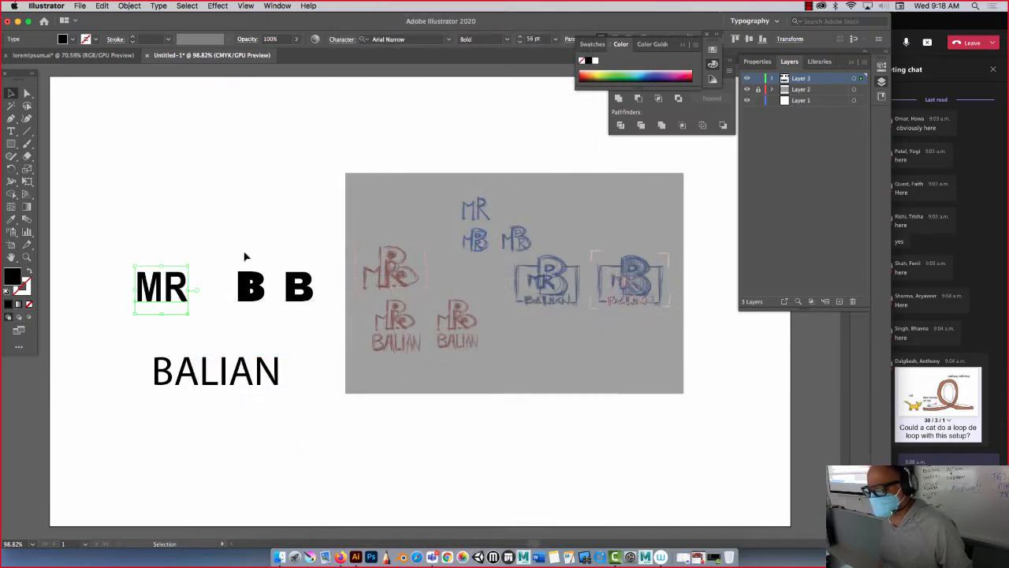
pyautogui.moveTo(255, 305); pyautogui.dragTo(244, 198)
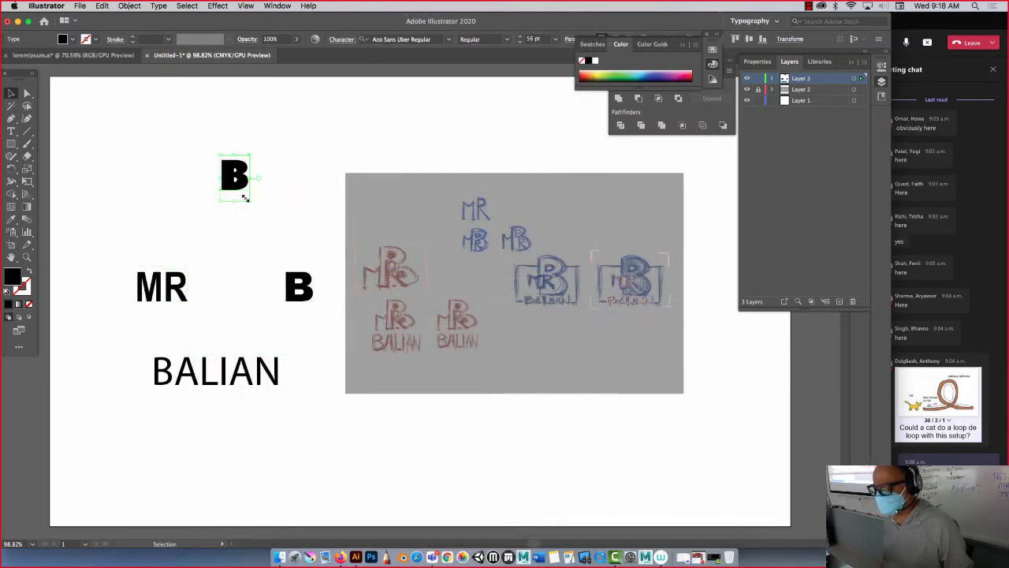
# Step: Change the font of the surname text to Krungthep
pyautogui.click(229, 380)
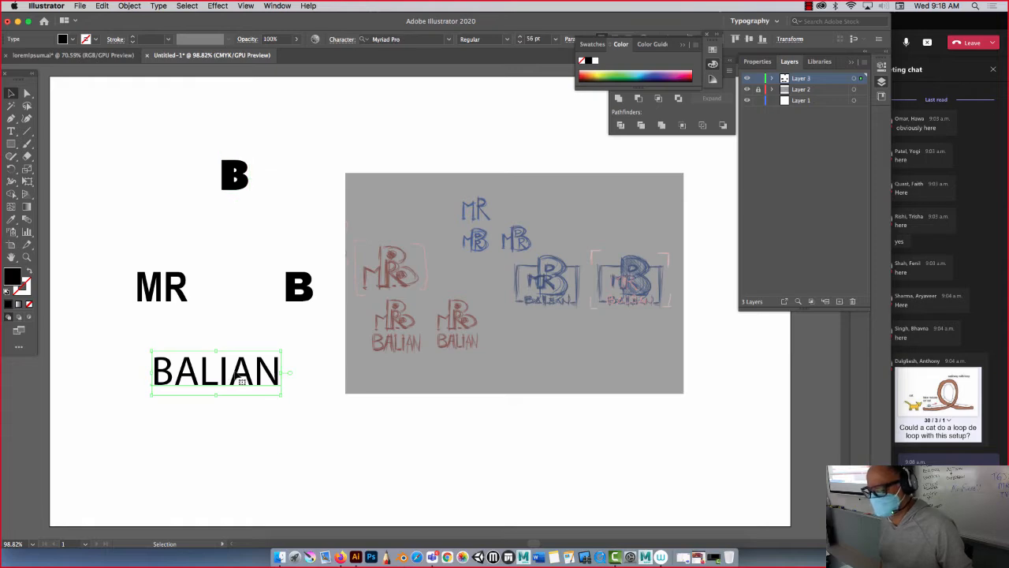
pyautogui.rightClick(234, 374)
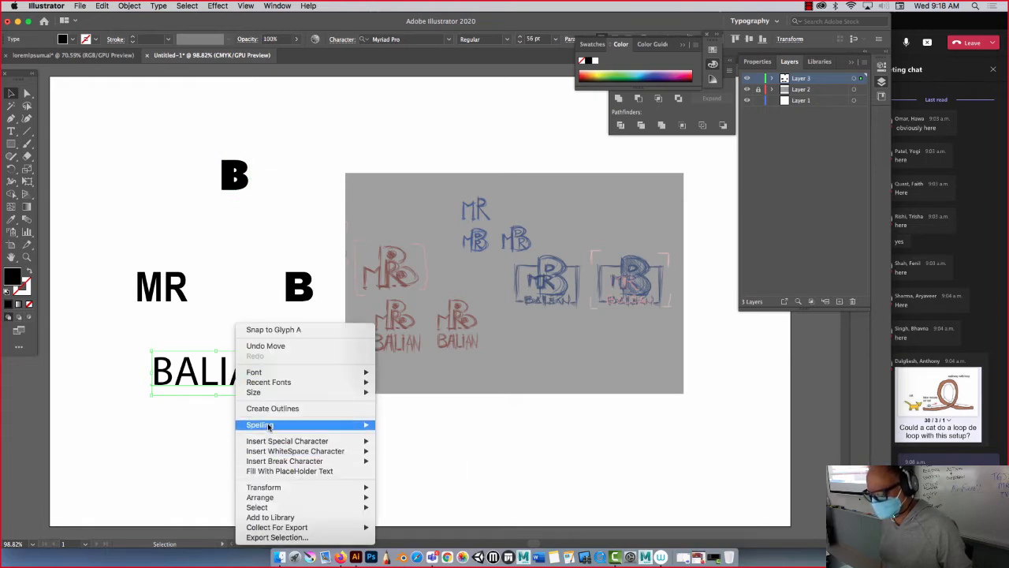
pyautogui.moveTo(264, 379)
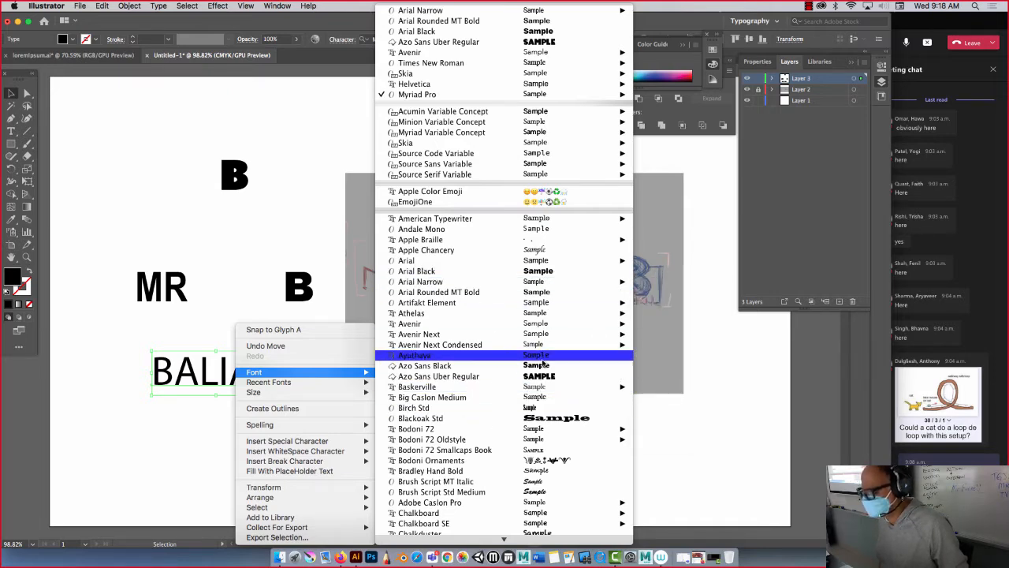
pyautogui.scroll(-10, 543, 361)
pyautogui.scroll(-5, 543, 361)
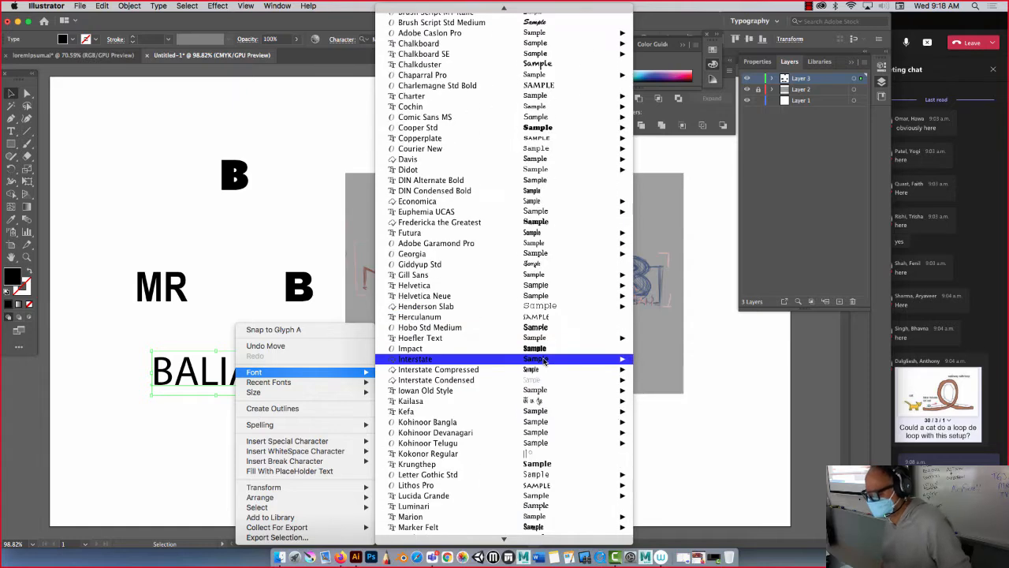
pyautogui.click(535, 466)
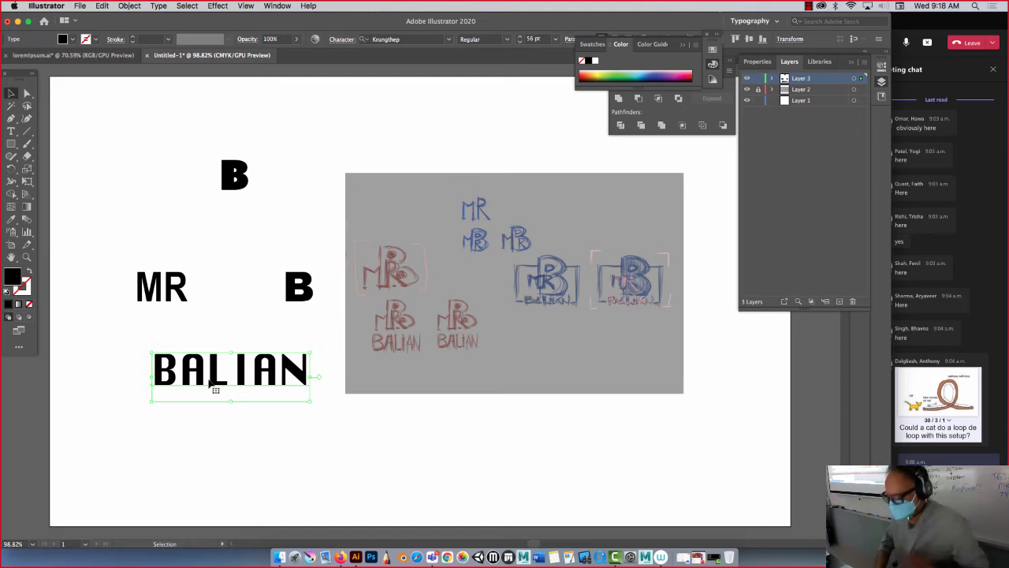
# Step: Duplicate the surname text twice below the original and set the middle copy's font to Avenir Black
pyautogui.moveTo(209, 381); pyautogui.dragTo(203, 492)
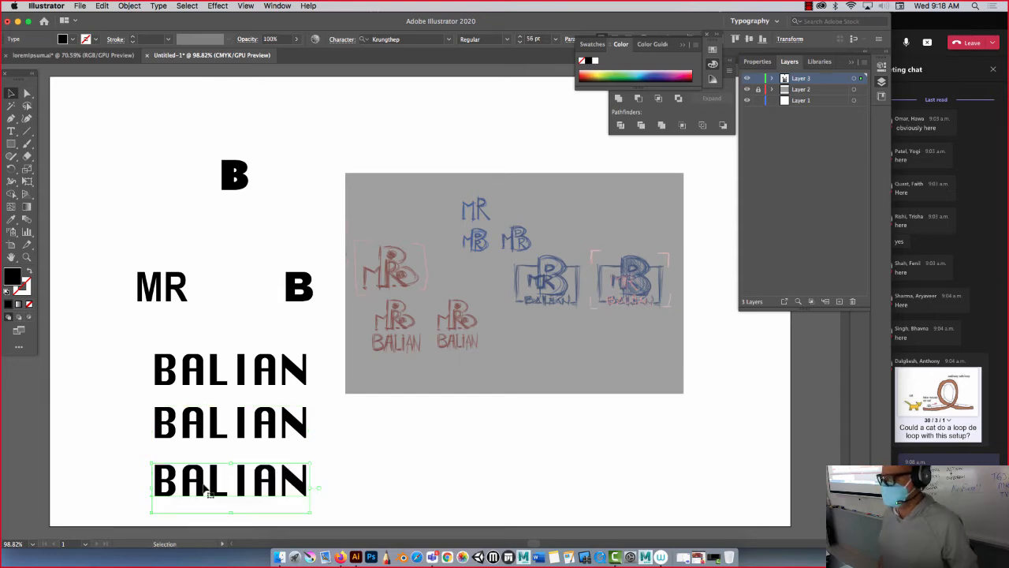
pyautogui.click(200, 440)
pyautogui.rightClick(199, 440)
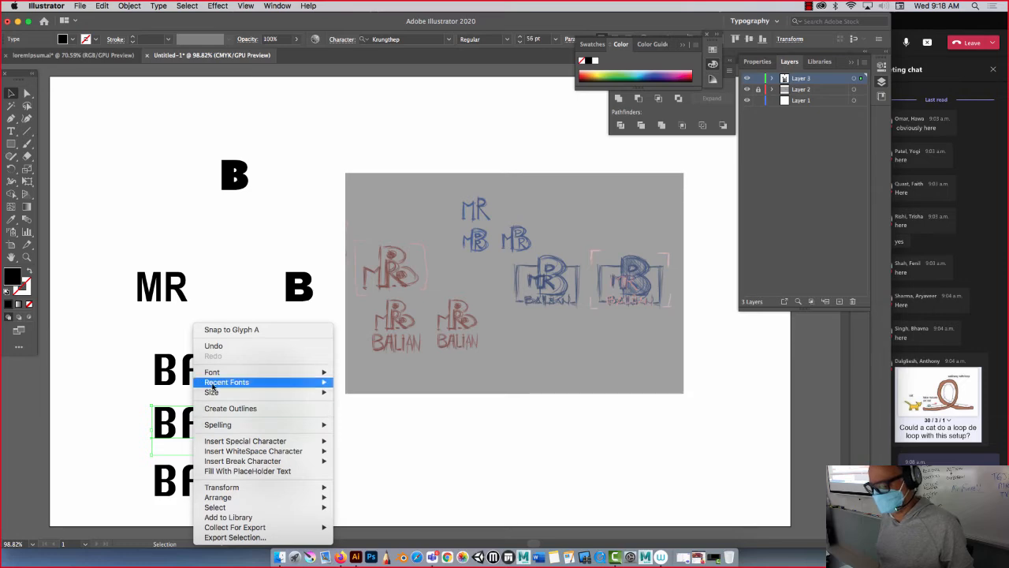
pyautogui.moveTo(319, 372)
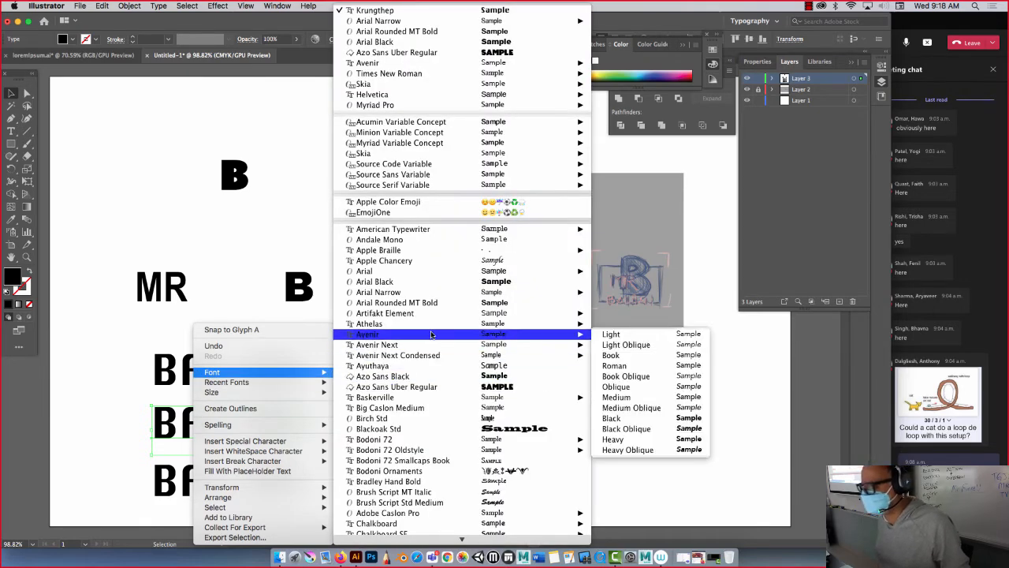
pyautogui.moveTo(516, 271)
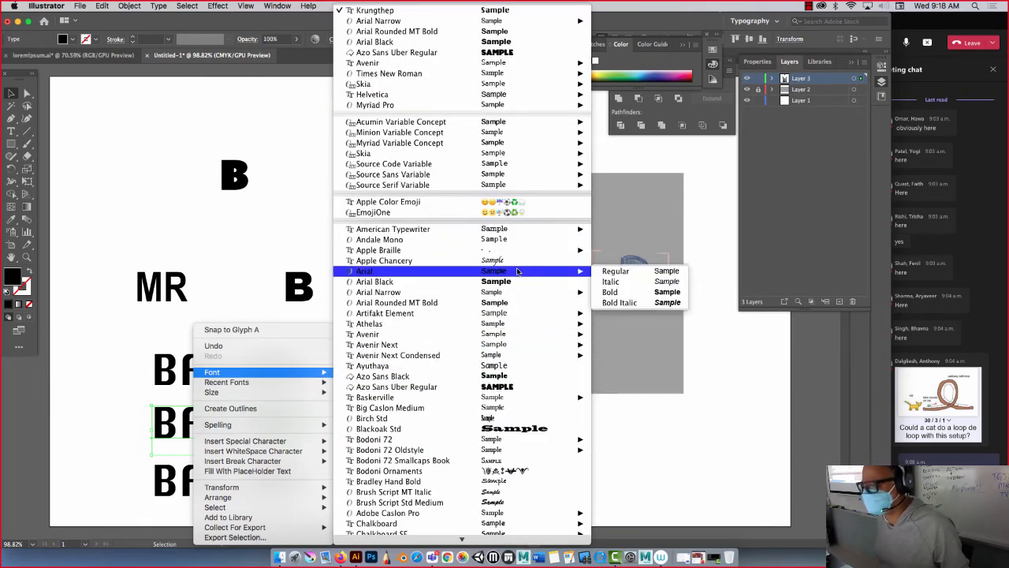
pyautogui.moveTo(483, 63)
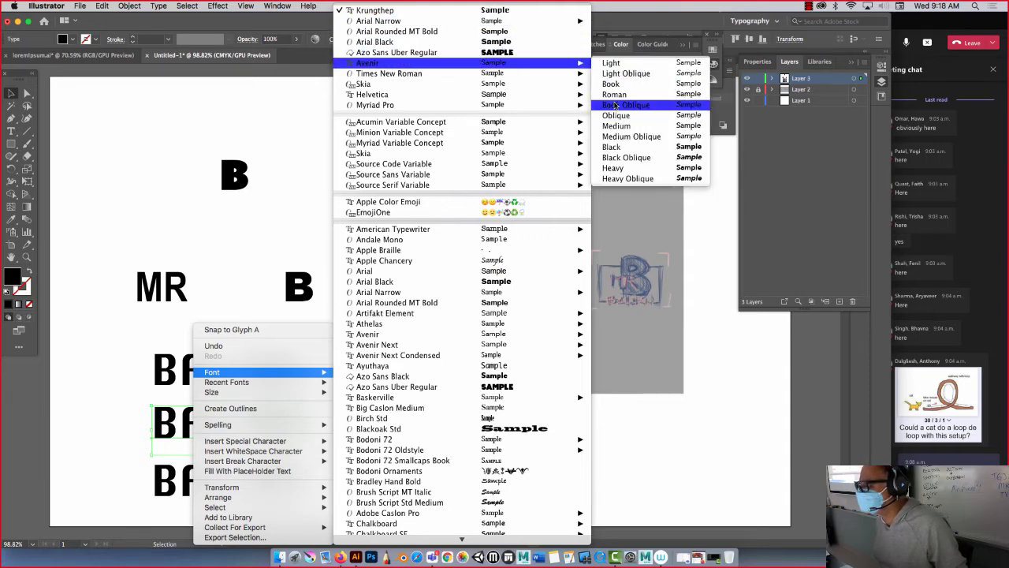
pyautogui.click(621, 148)
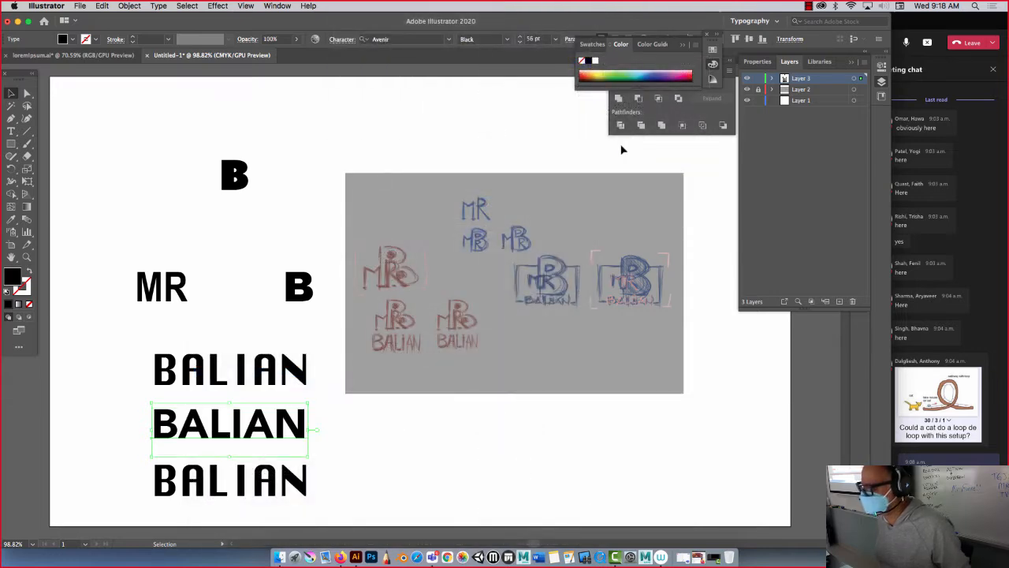
# Step: Browse the full font list with live previews on the lowest surname copy, then close it without choosing a font and deselect the text
pyautogui.click(203, 488)
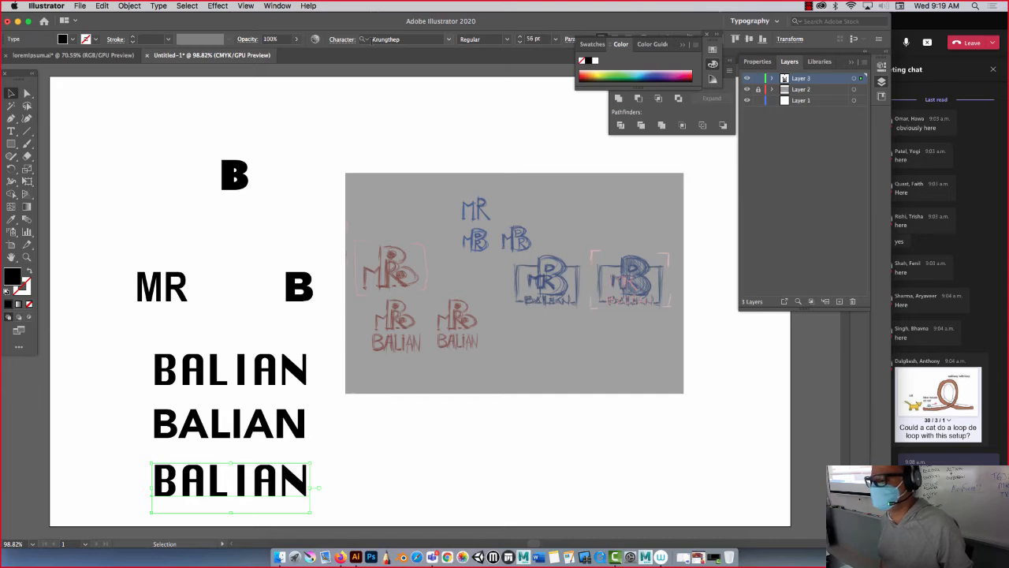
pyautogui.click(448, 39)
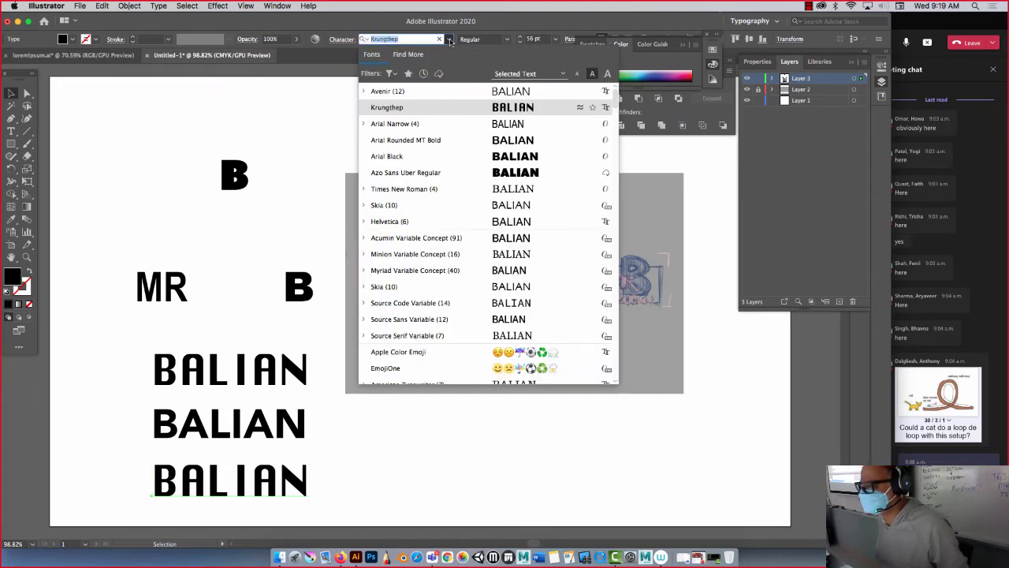
pyautogui.scroll(-10, 442, 311)
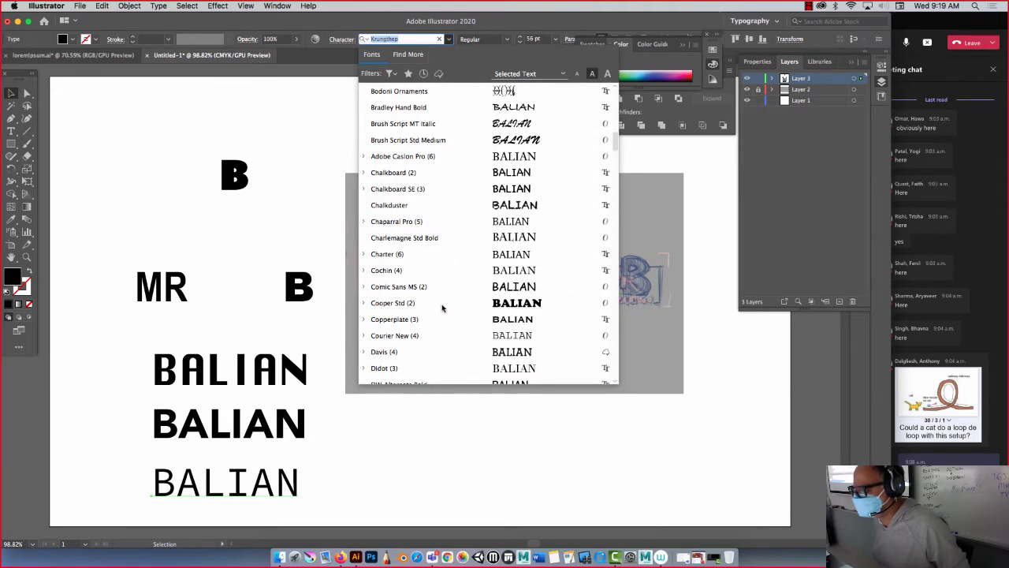
pyautogui.scroll(-15, 439, 306)
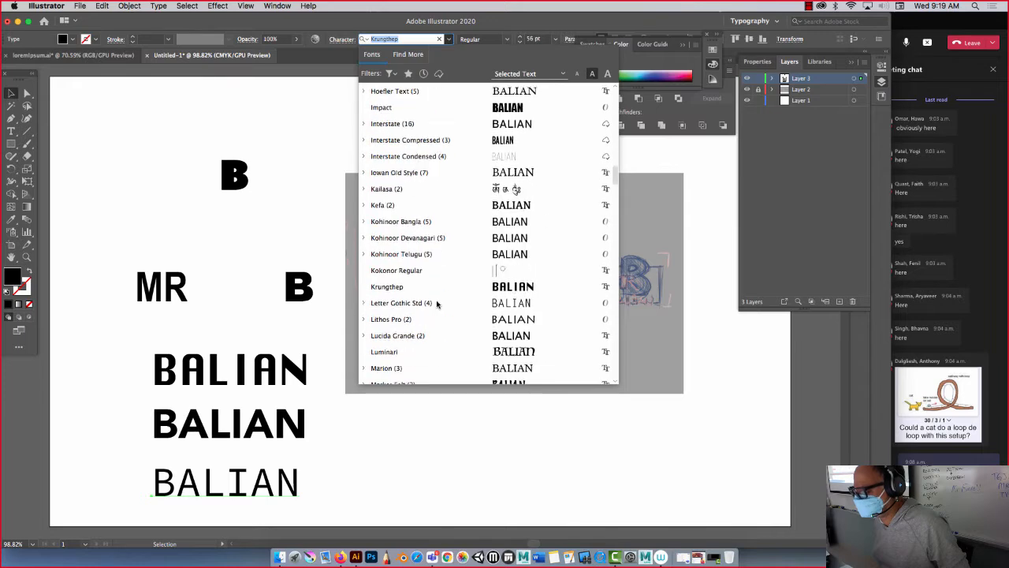
pyautogui.scroll(-20, 437, 305)
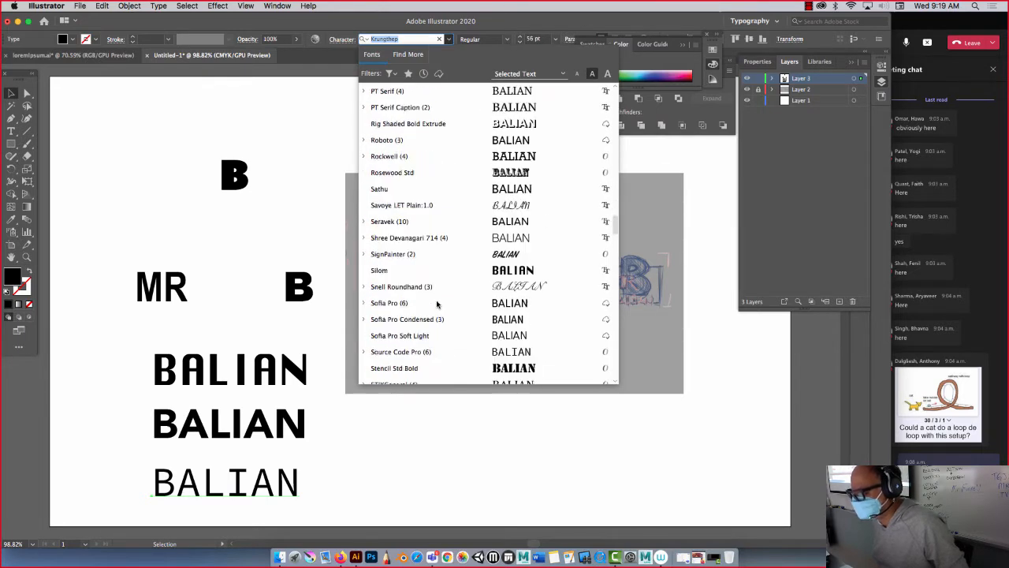
pyautogui.scroll(-3, 437, 305)
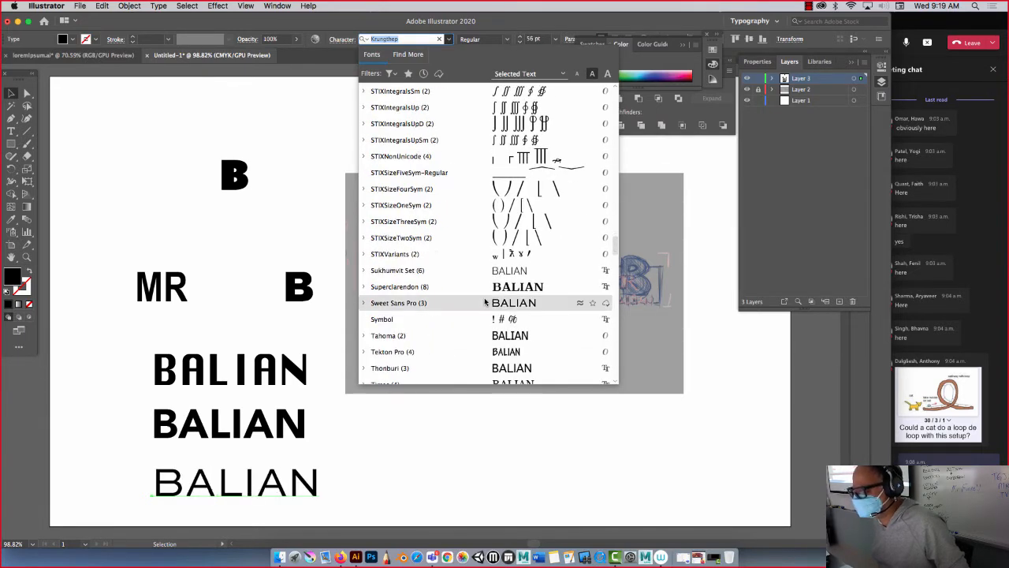
pyautogui.scroll(-7, 453, 296)
pyautogui.scroll(-20, 451, 299)
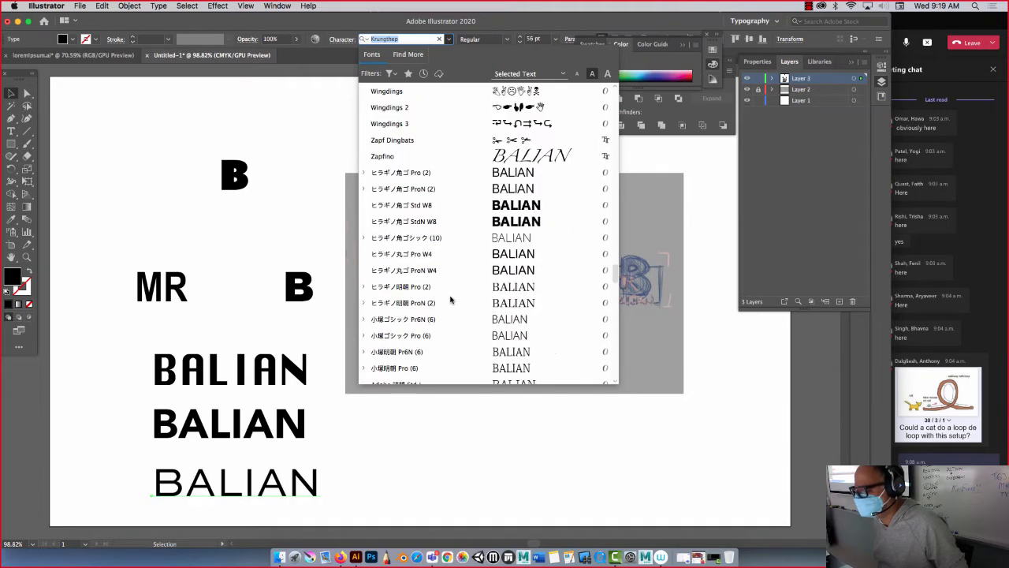
pyautogui.scroll(10, 450, 299)
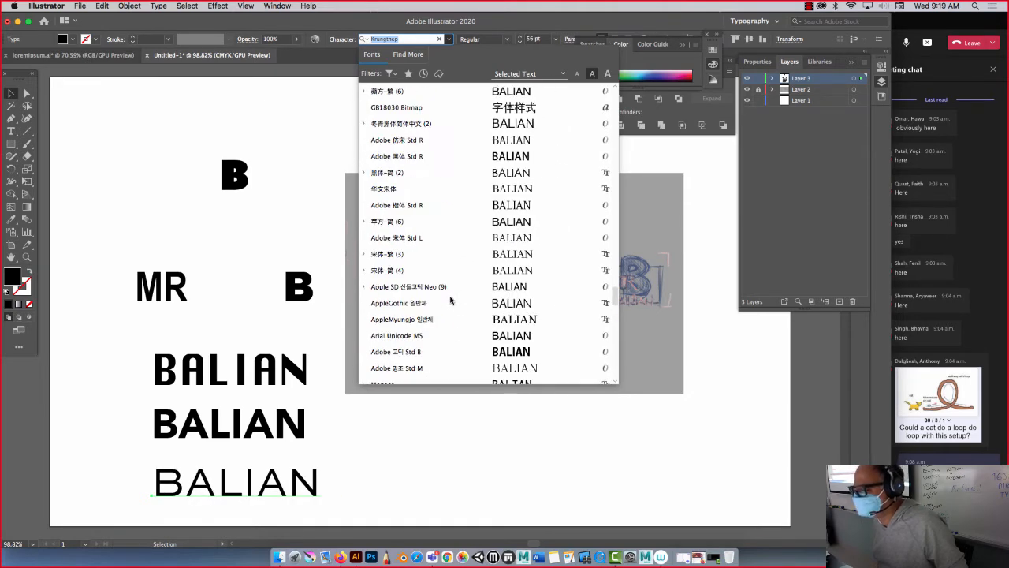
pyautogui.scroll(-20, 450, 299)
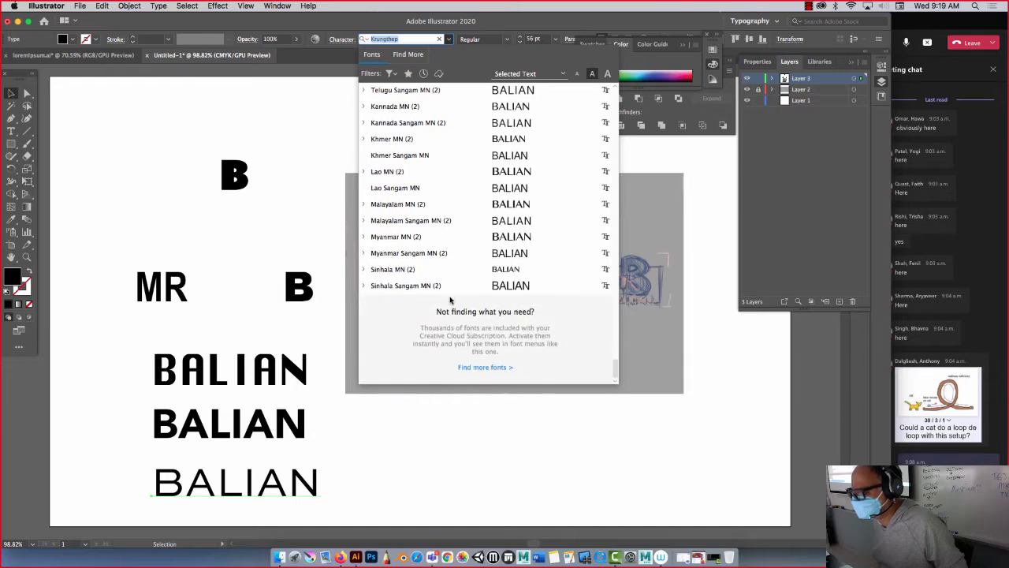
pyautogui.scroll(10, 448, 295)
pyautogui.scroll(20, 449, 296)
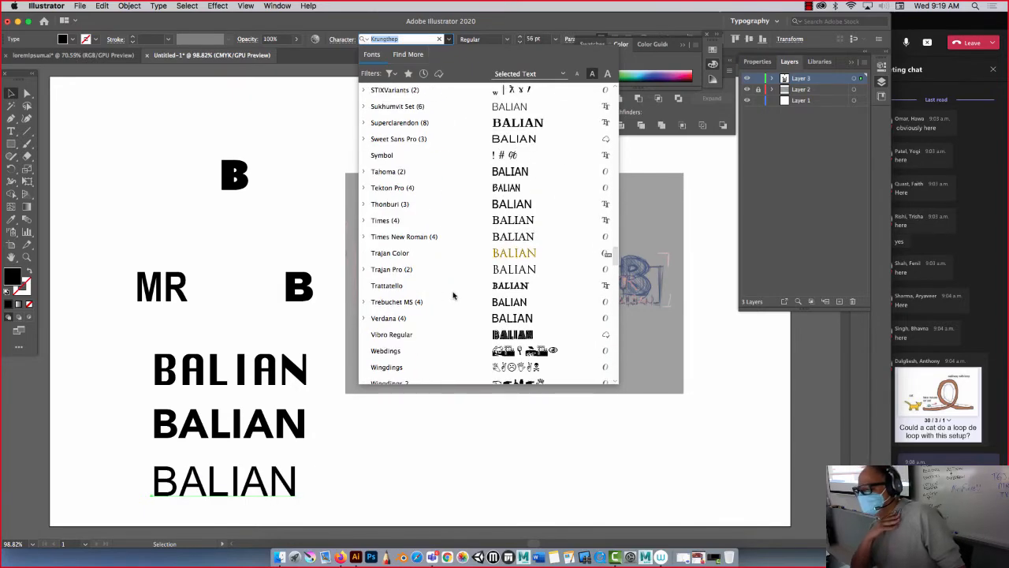
pyautogui.scroll(20, 454, 296)
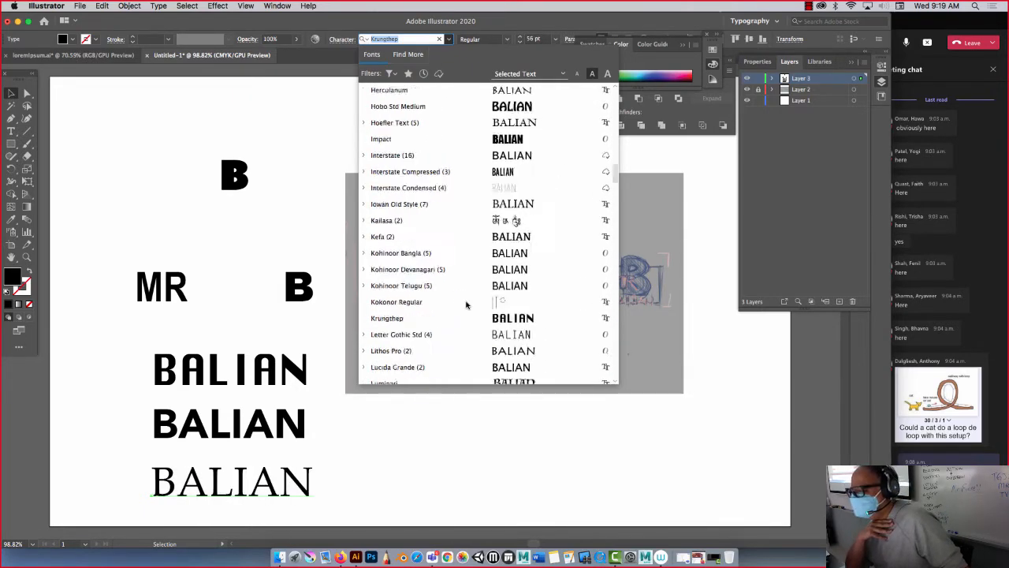
pyautogui.scroll(15, 466, 303)
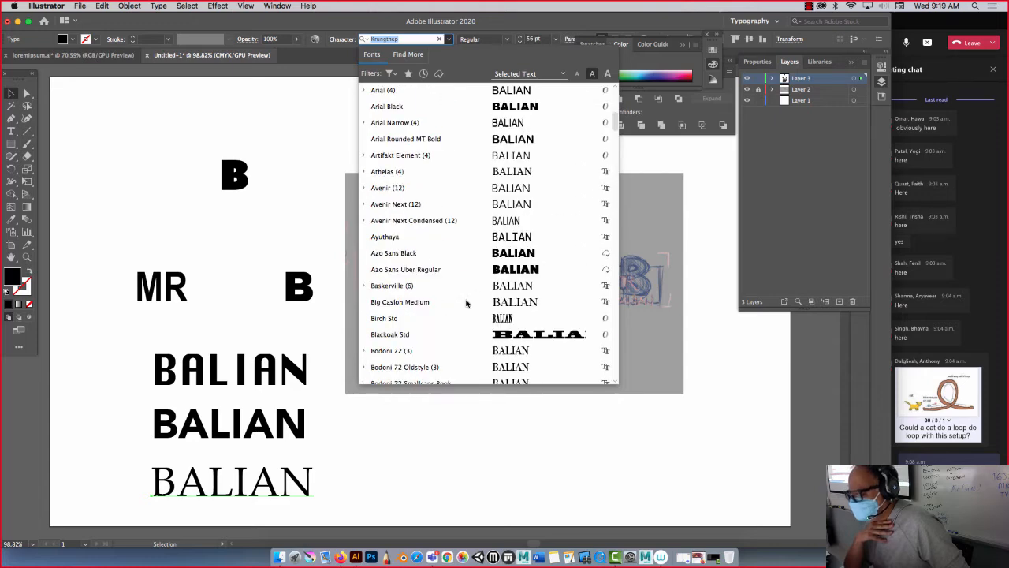
pyautogui.scroll(15, 466, 302)
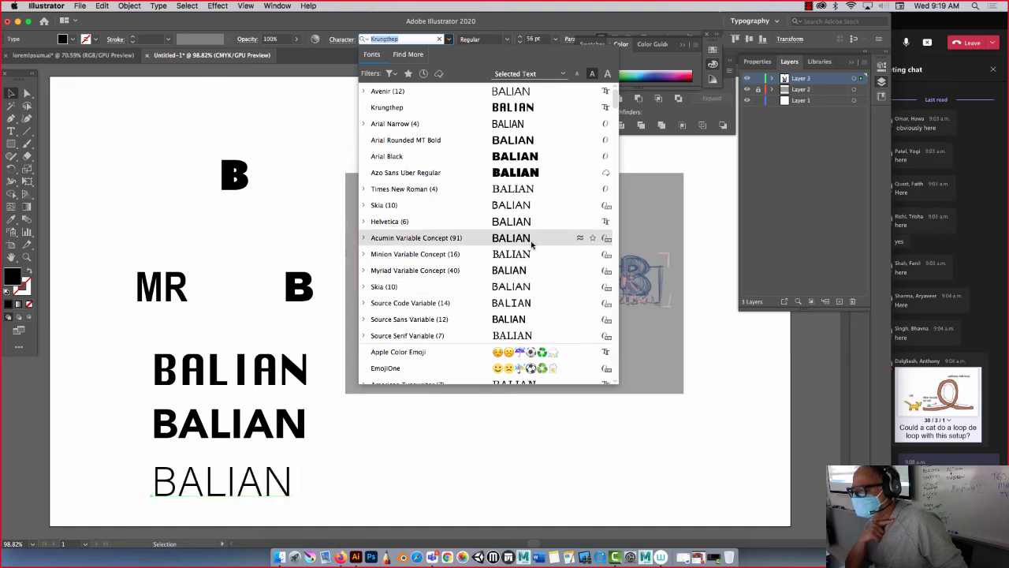
pyautogui.click(124, 168)
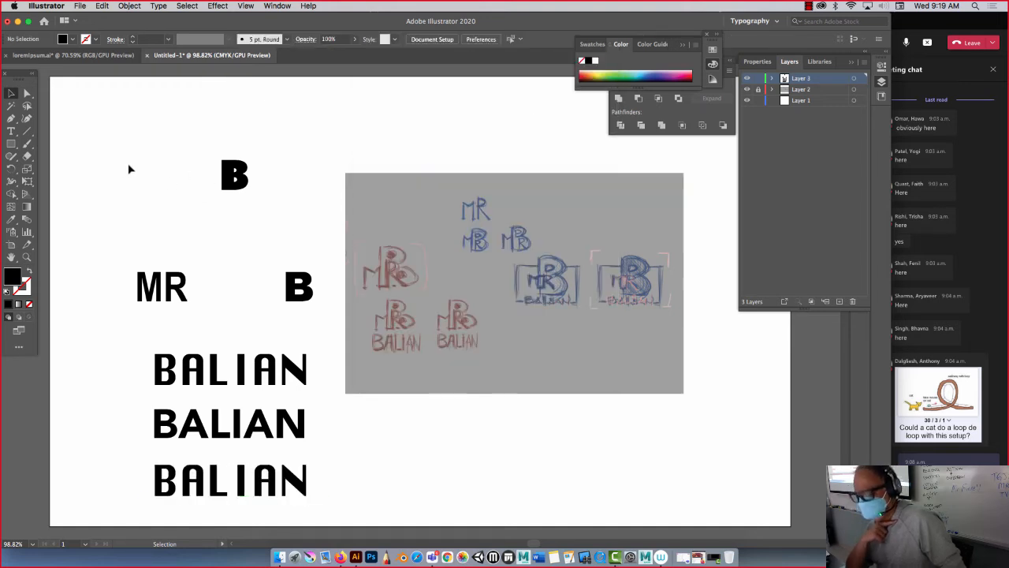
# Step: Convert the uppermost Krungthep surname text to outlines and ungroup its letters
pyautogui.click(204, 386)
pyautogui.press('super+shift+o')
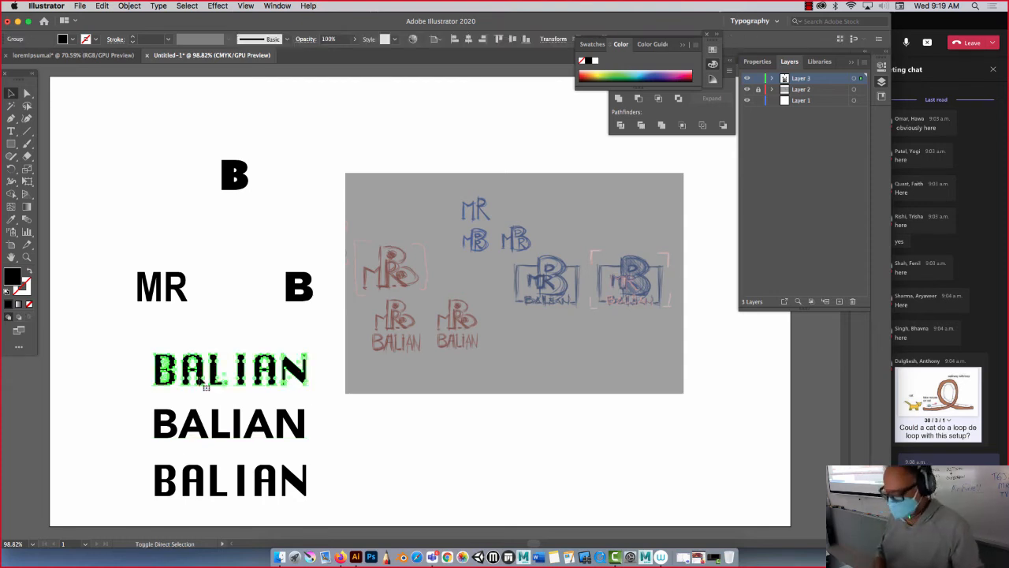
pyautogui.click(126, 5)
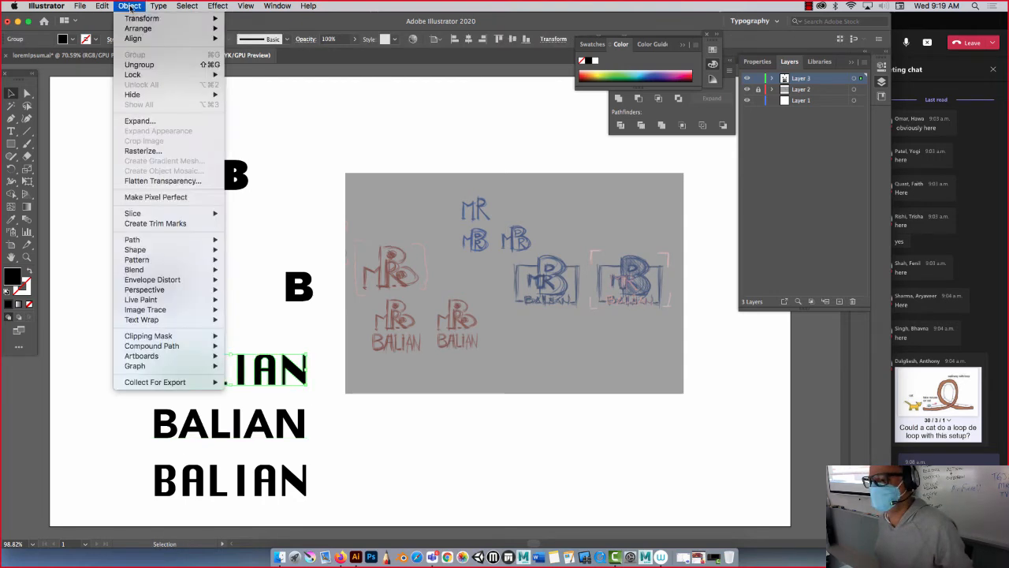
pyautogui.click(149, 67)
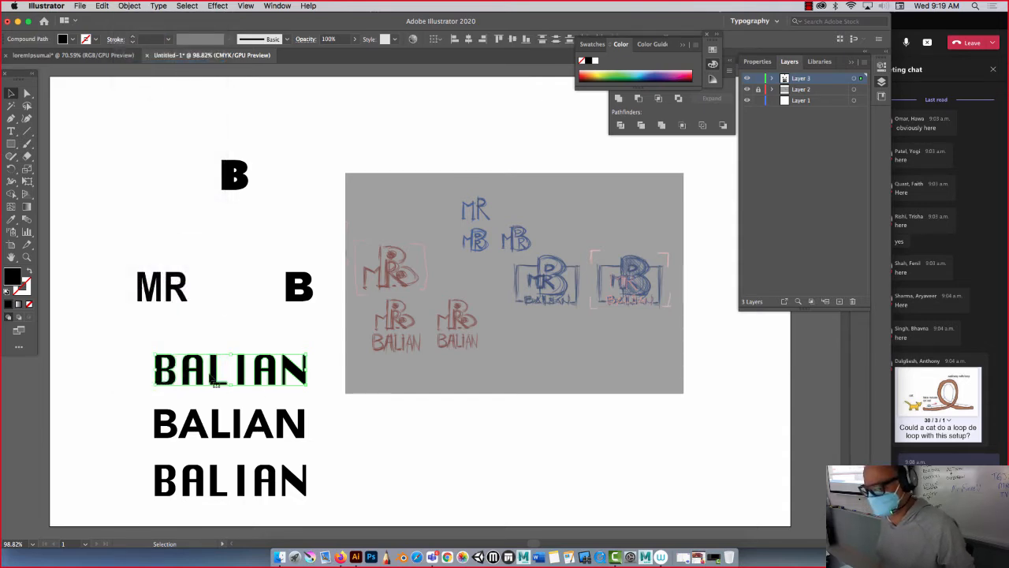
pyautogui.click(194, 330)
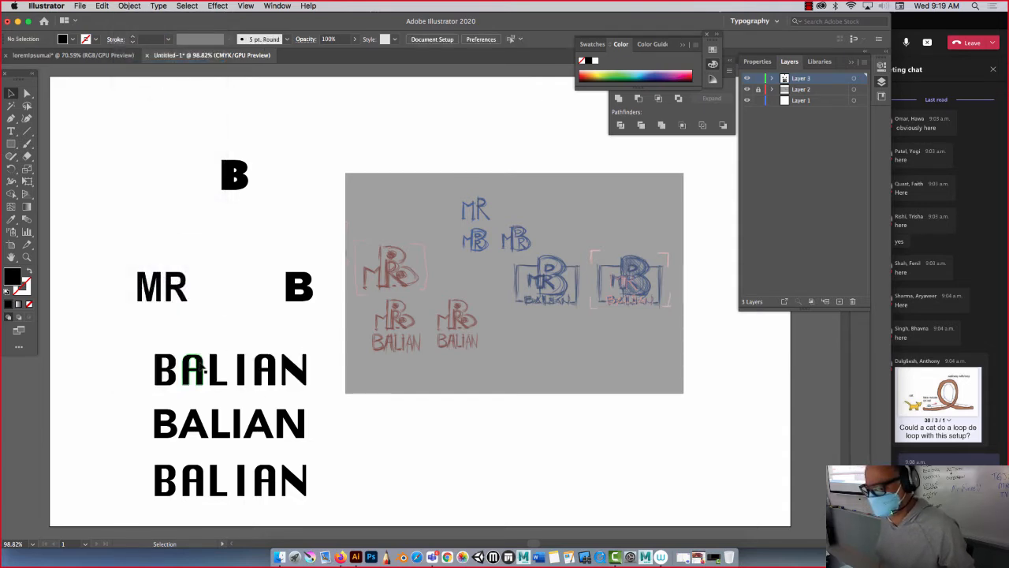
# Step: Convert the middle Avenir Black surname text to outlines and ungroup its letters
pyautogui.click(211, 441)
pyautogui.press('shift+super+o')
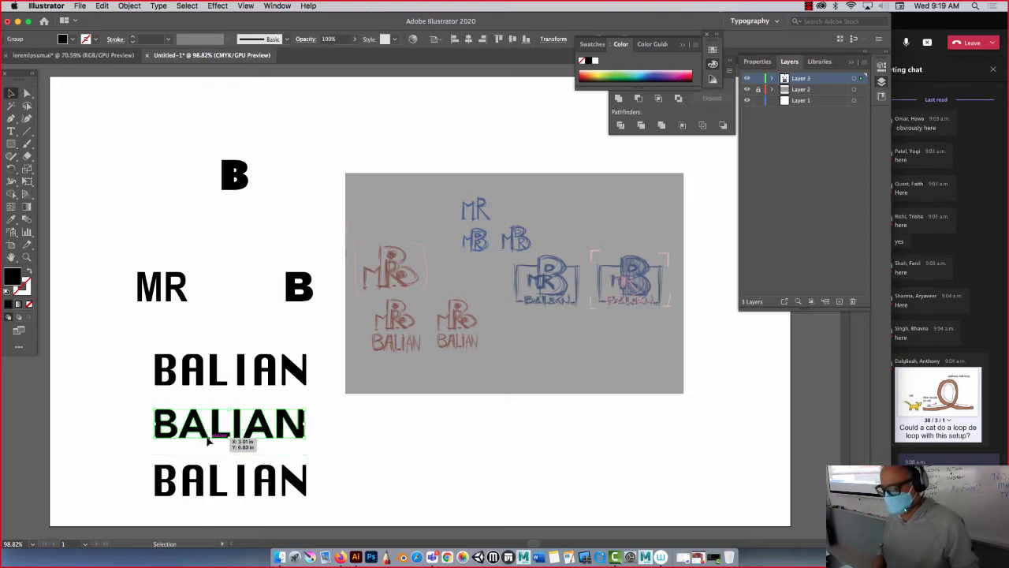
pyautogui.click(130, 5)
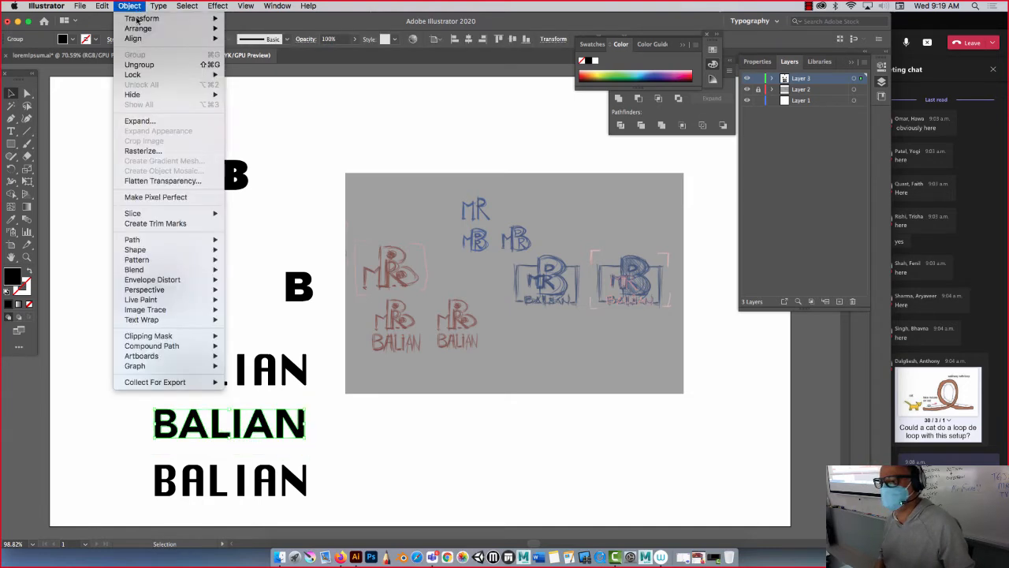
pyautogui.click(153, 66)
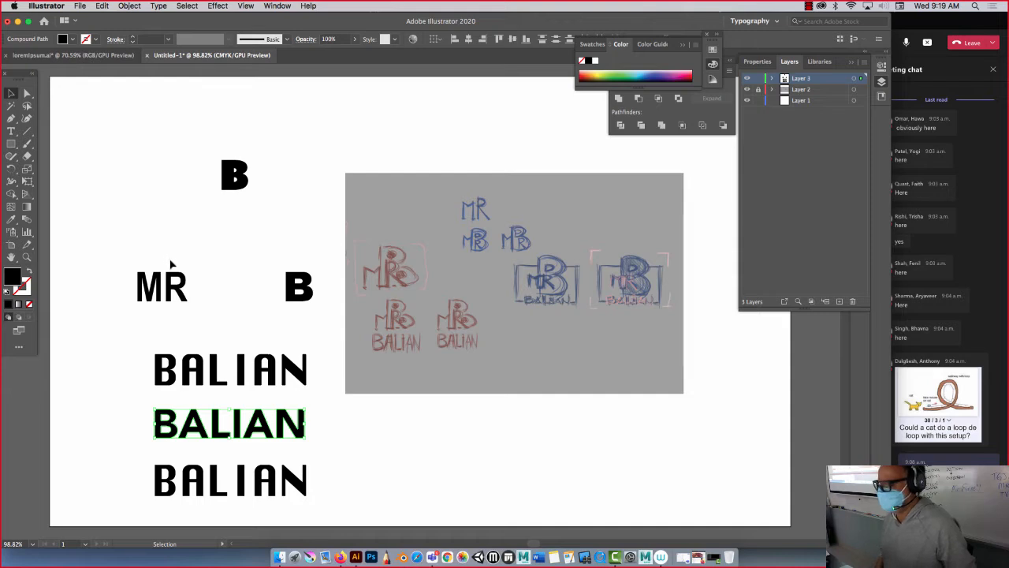
# Step: Convert the MR text to outlines and ungroup its two letters
pyautogui.click(174, 288)
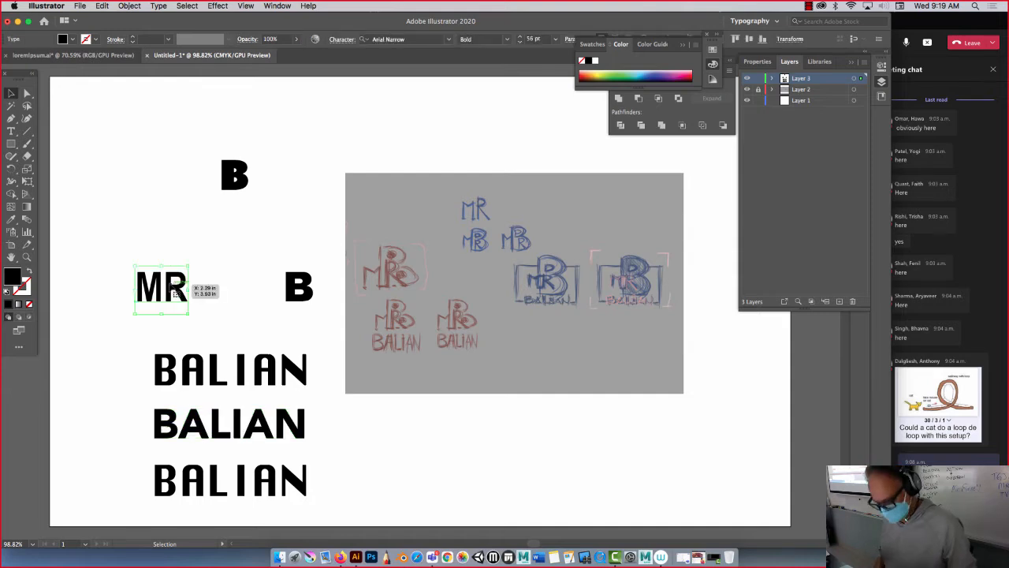
pyautogui.press('super+shift+o')
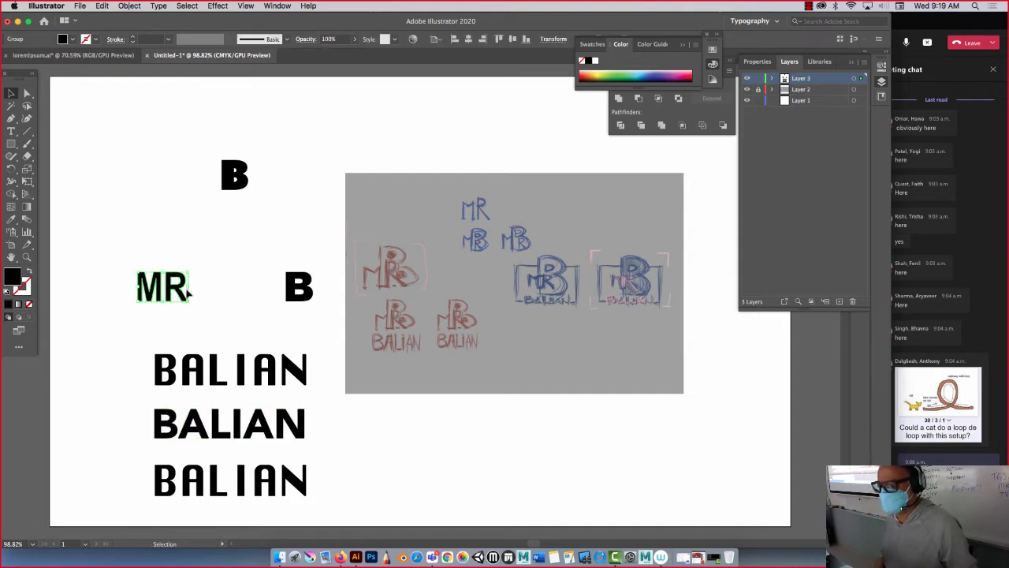
pyautogui.press('super+8')
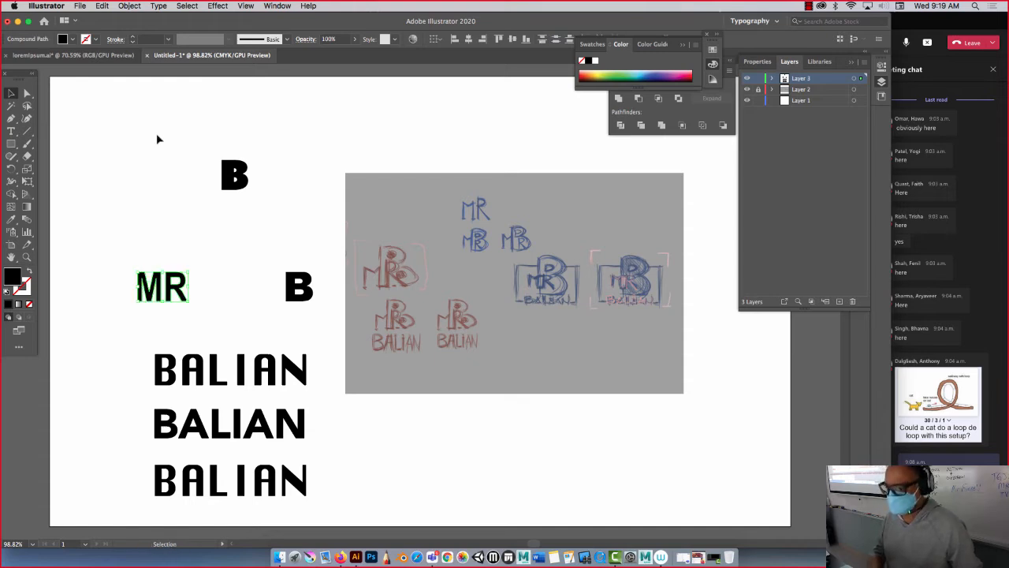
pyautogui.click(136, 204)
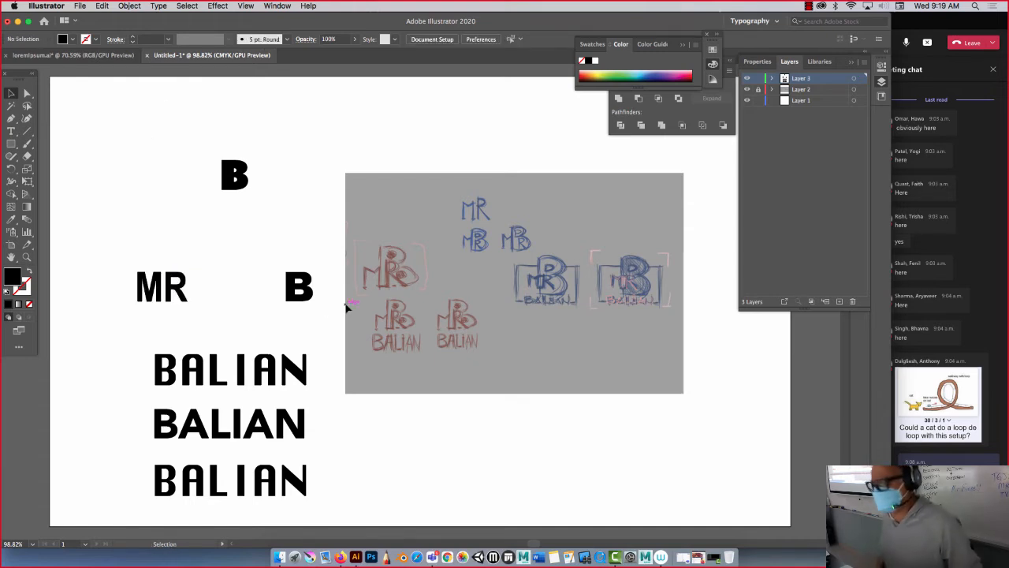
# Step: Convert the Arial Black B to outlines, enlarge it to well over twice its size and place it over the R of MR
pyautogui.click(290, 302)
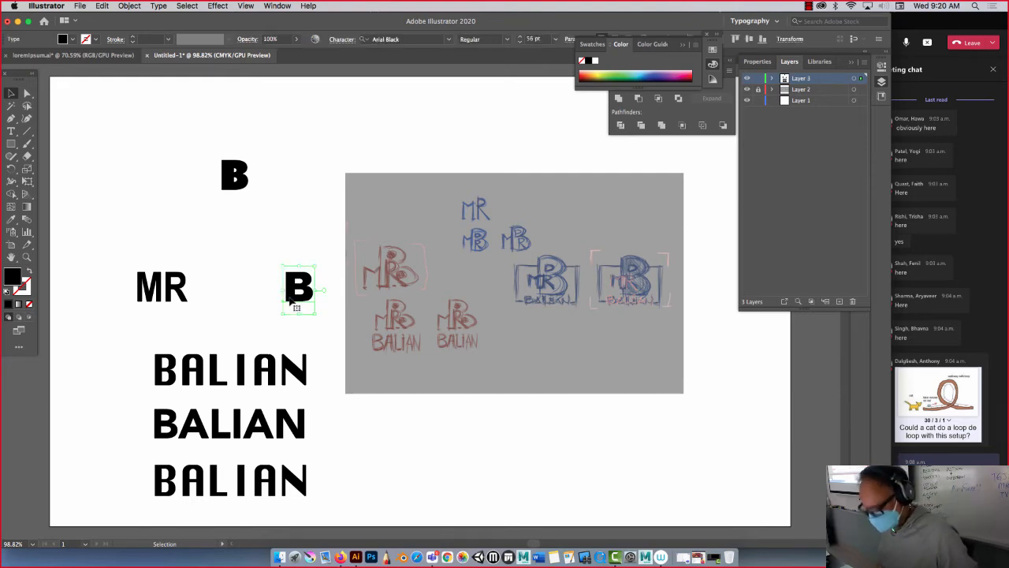
pyautogui.press('super+shift+o')
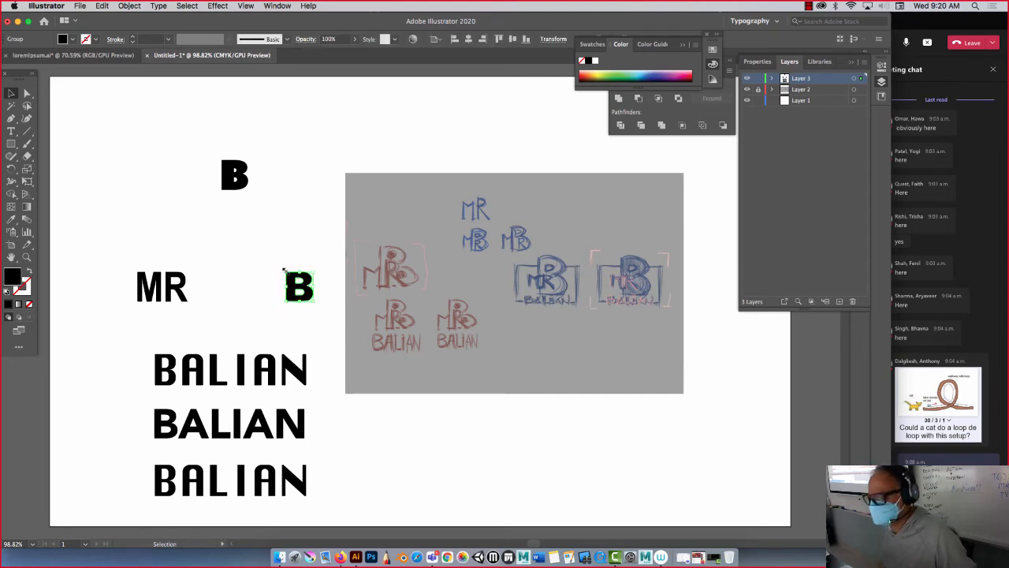
pyautogui.moveTo(284, 271); pyautogui.dragTo(236, 228)
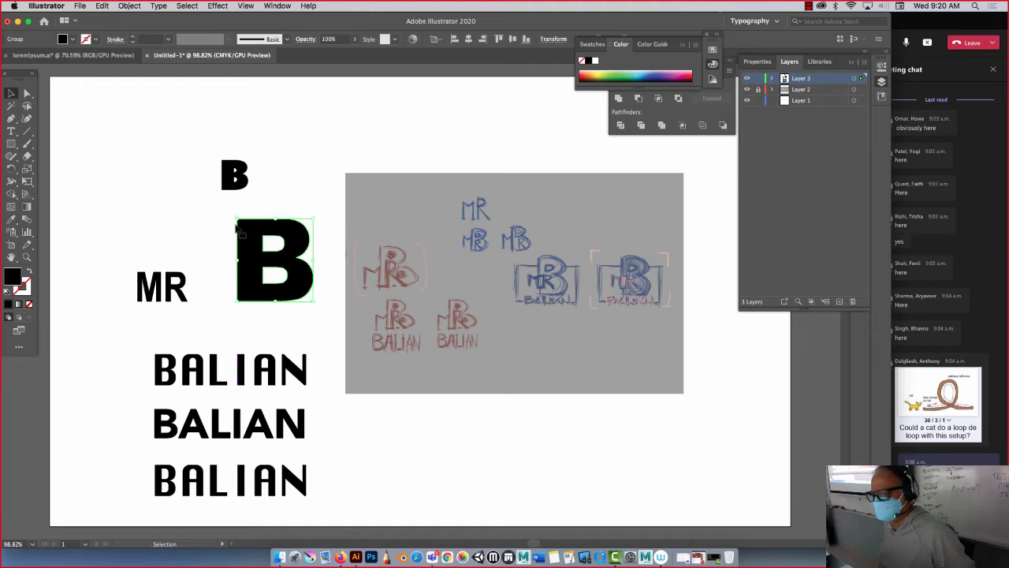
pyautogui.moveTo(254, 268); pyautogui.dragTo(188, 280)
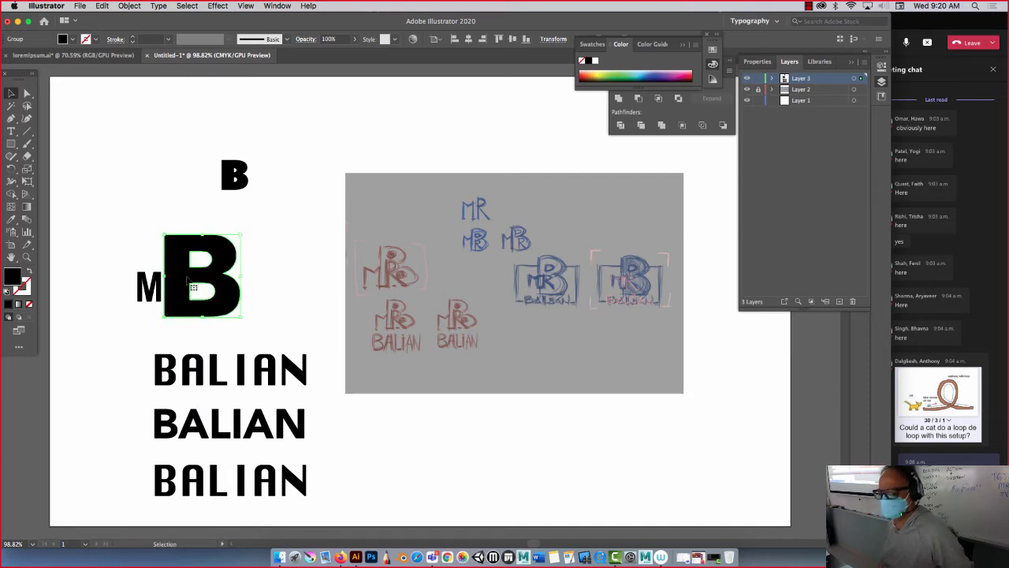
# Step: Fill the enlarged B with red
pyautogui.click(72, 40)
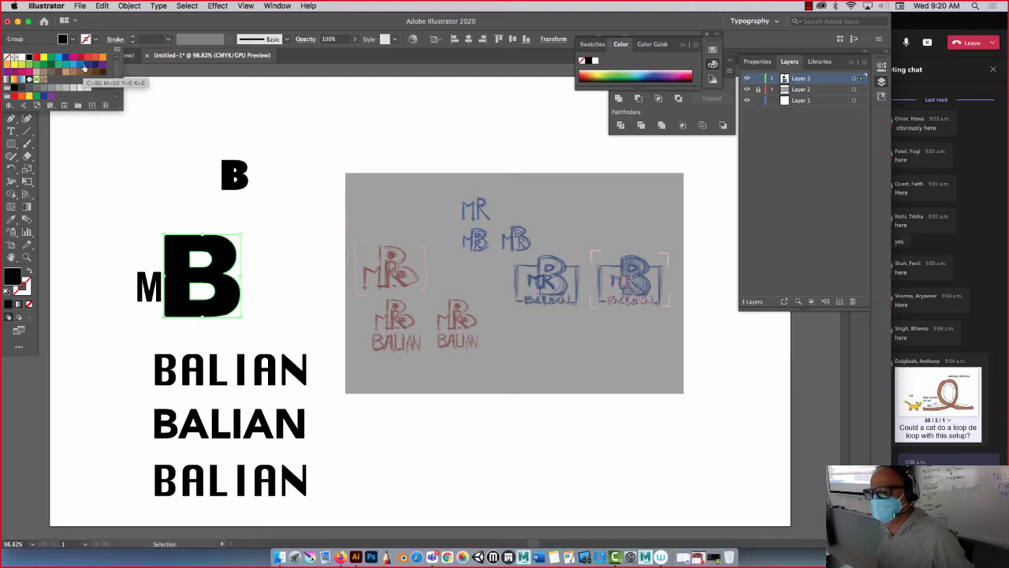
pyautogui.click(90, 59)
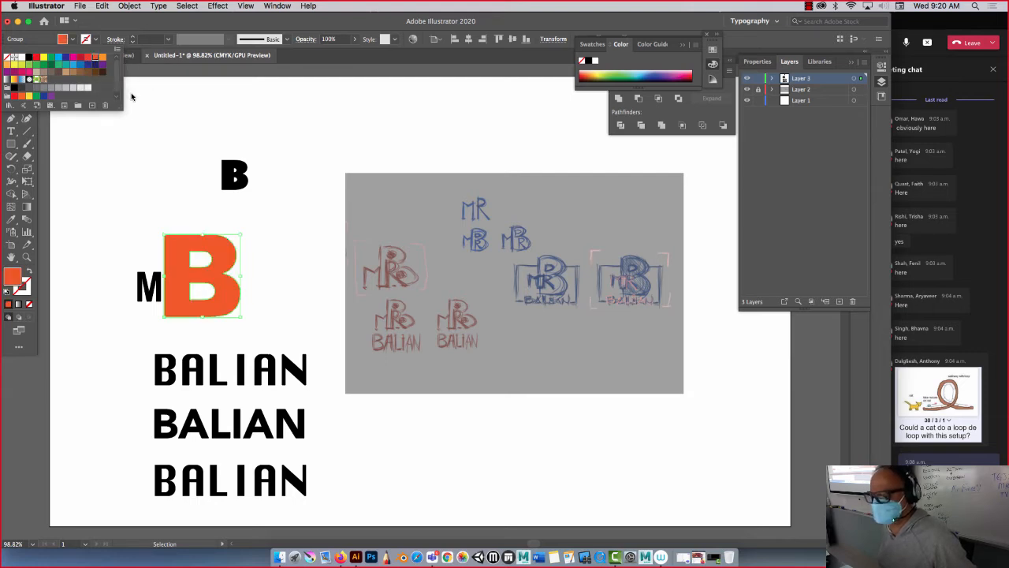
pyautogui.click(88, 59)
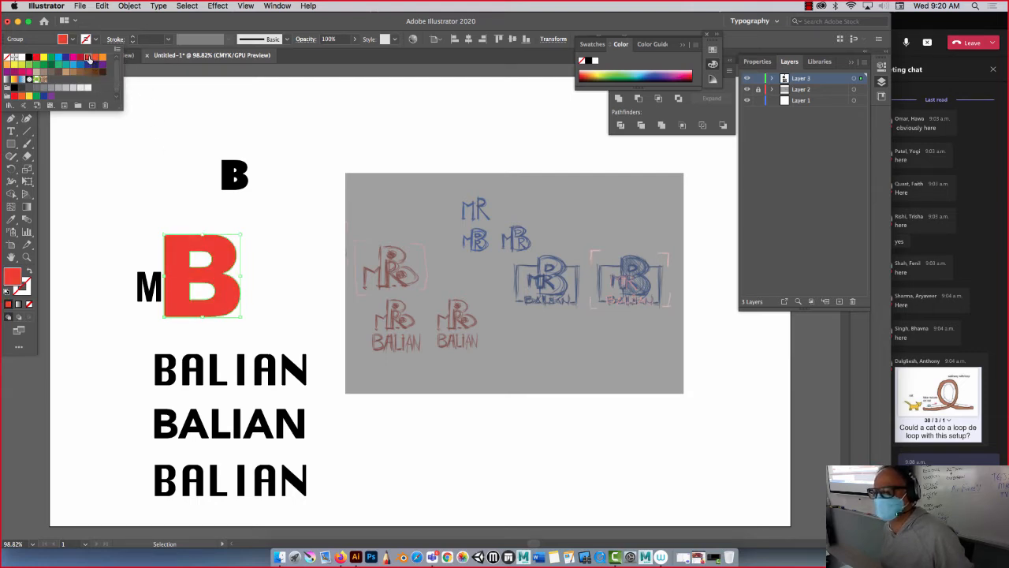
pyautogui.click(176, 165)
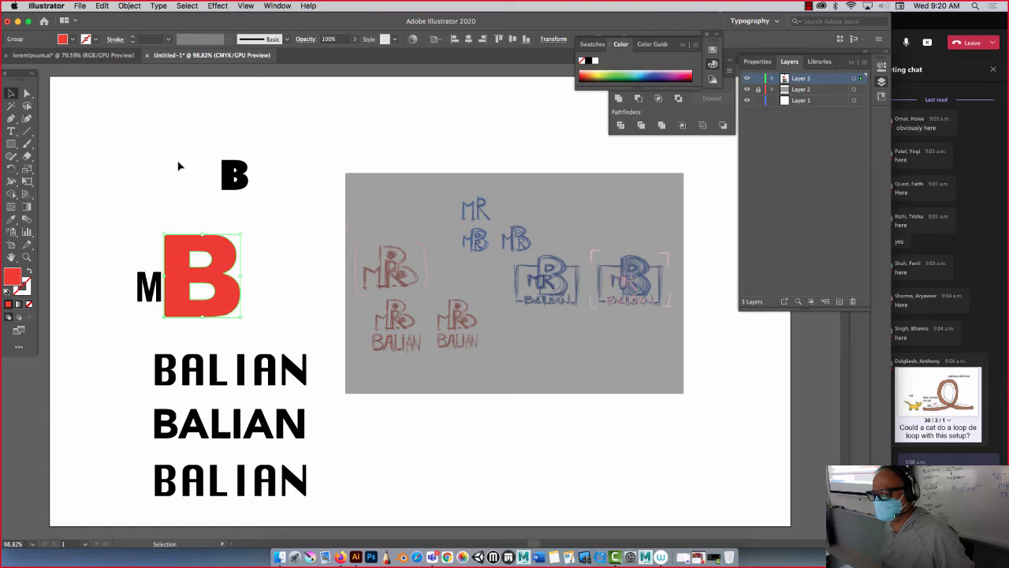
# Step: Send the red B to the back so it sits behind the MR letters
pyautogui.rightClick(183, 272)
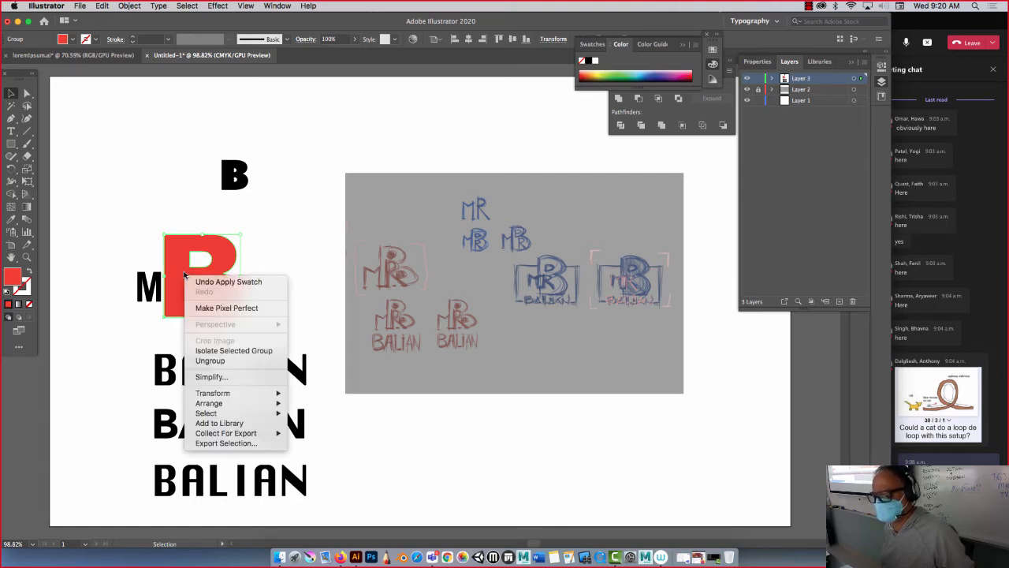
pyautogui.moveTo(221, 404)
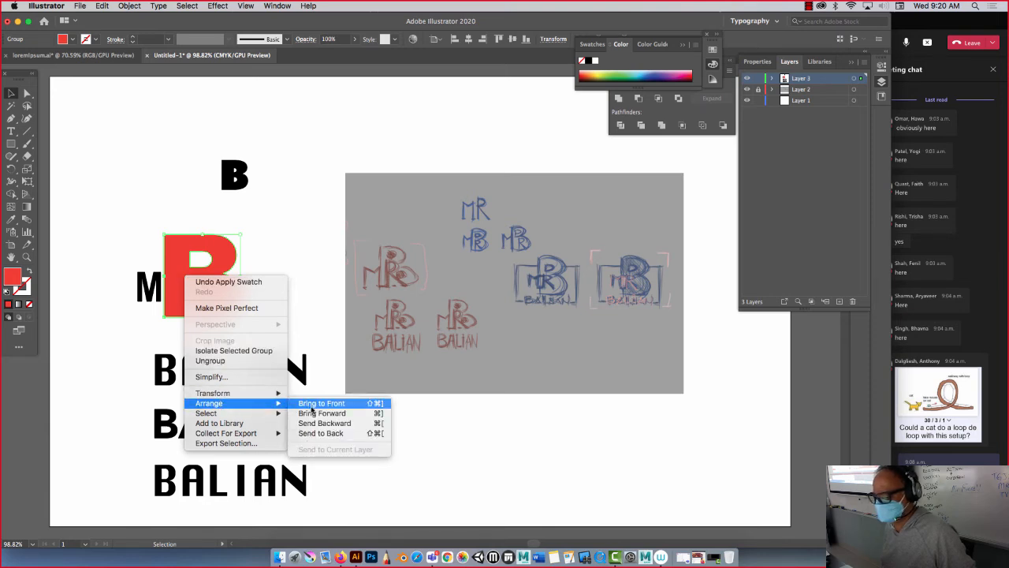
pyautogui.click(311, 435)
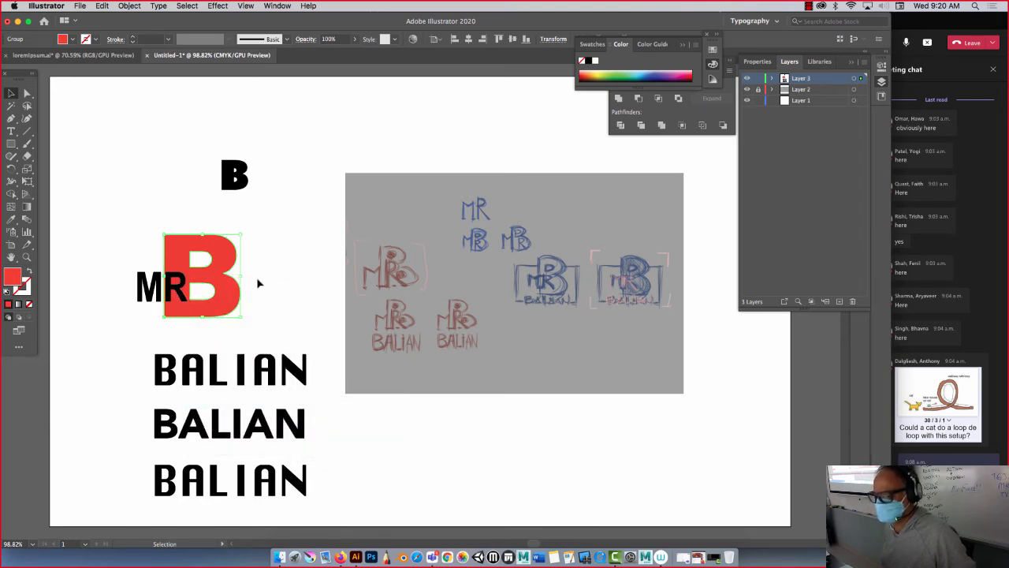
pyautogui.click(275, 273)
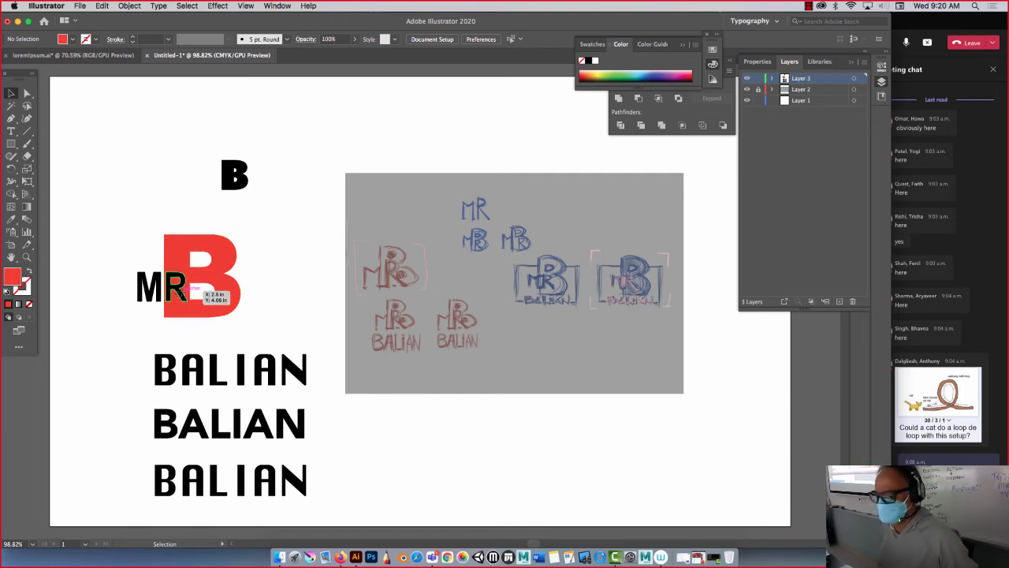
# Step: Nudge the M and R together slightly right and down so the R overlaps the lower stem of the red B
pyautogui.click(162, 292)
pyautogui.keyDown('shift'); pyautogui.click(154, 298); pyautogui.keyUp('shift')
pyautogui.press('Right')
pyautogui.press('Right')
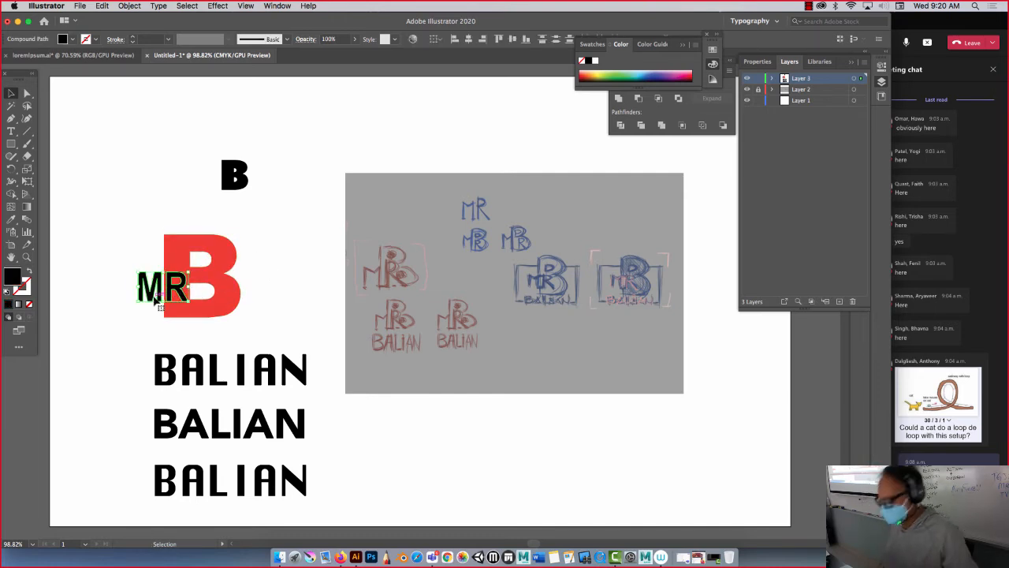
pyautogui.press('Right')
pyautogui.press('Right')
pyautogui.press('Right')
pyautogui.press('Right')
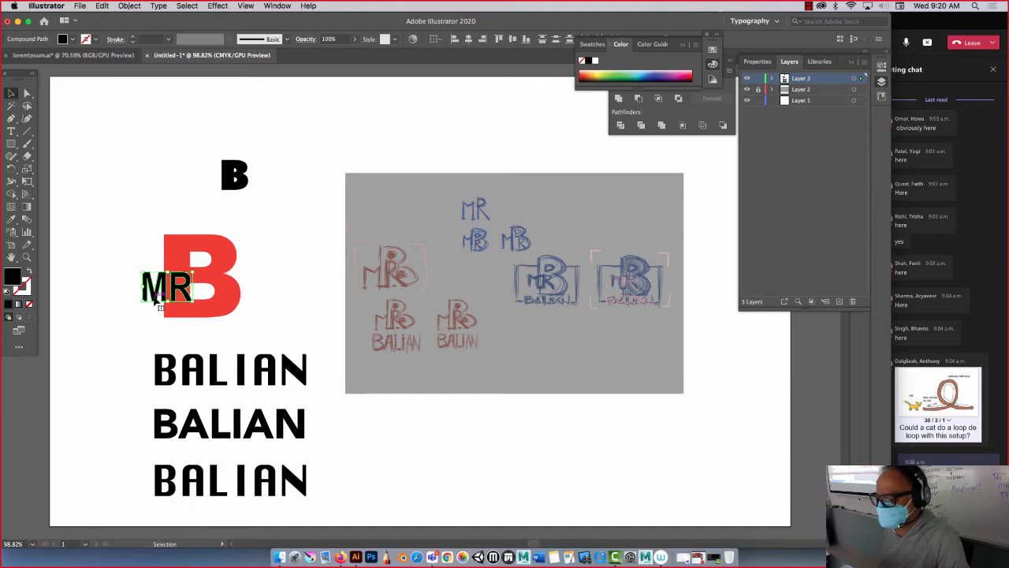
pyautogui.press('Down')
pyautogui.press('Down')
pyautogui.press('Down')
pyautogui.press('Down')
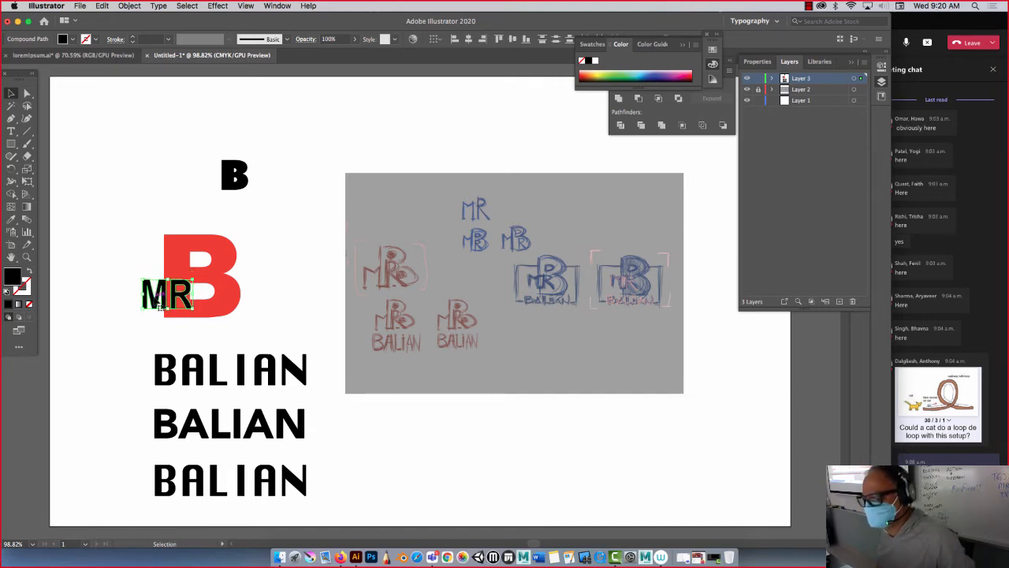
pyautogui.press('Up')
pyautogui.press('Up')
pyautogui.press('Up')
pyautogui.press('Up')
pyautogui.press('Up')
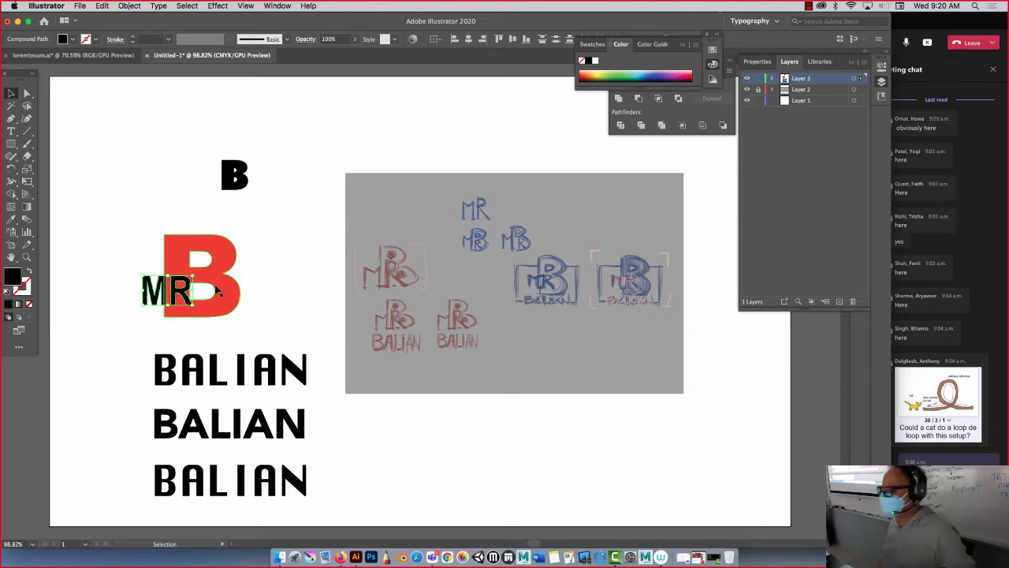
pyautogui.click(115, 246)
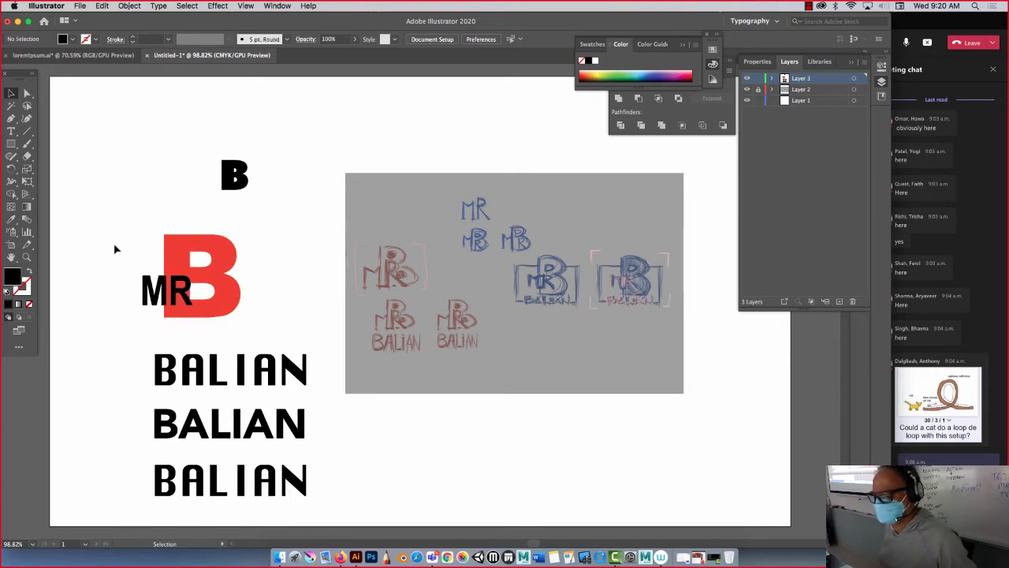
# Step: Move the uppermost outlined surname copy to the artboard's lower right corner, beneath the sketch reference
pyautogui.click(197, 439)
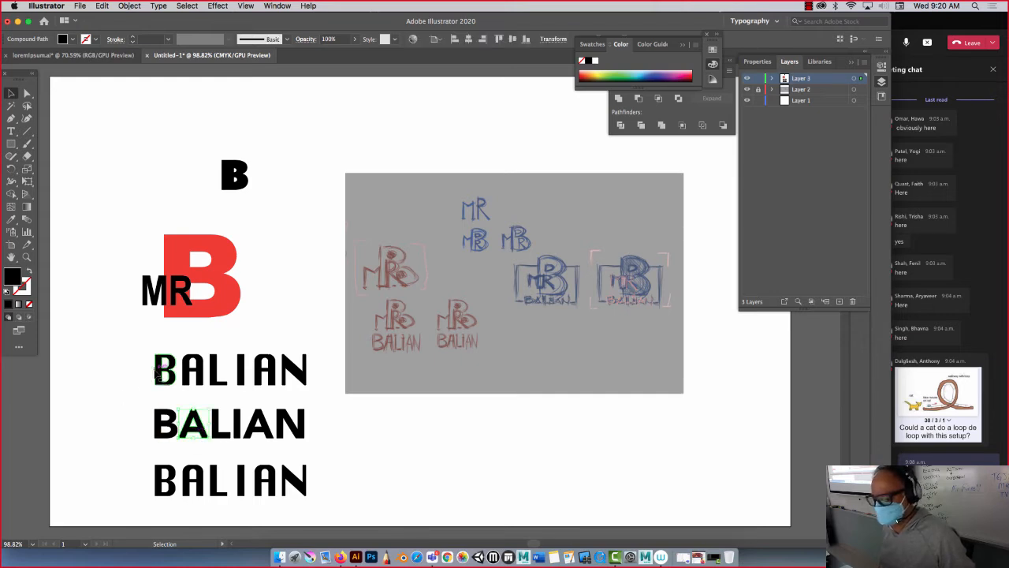
pyautogui.moveTo(104, 350); pyautogui.dragTo(349, 417)
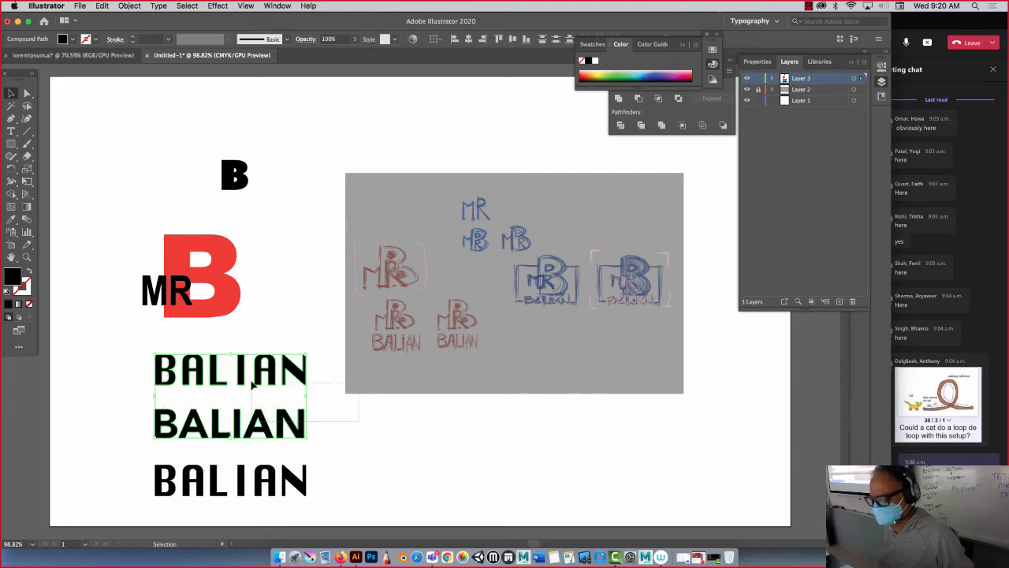
pyautogui.click(309, 379)
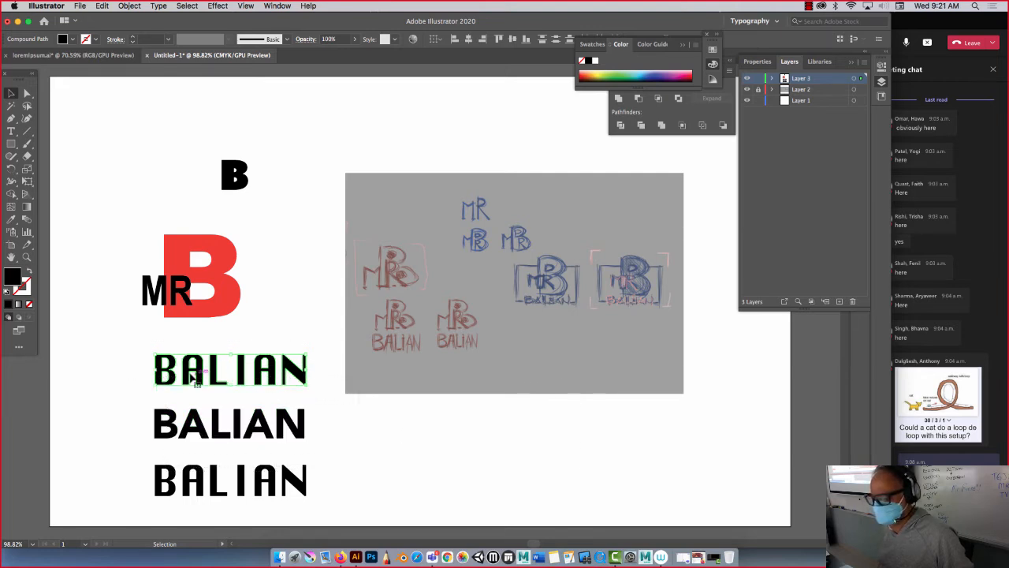
pyautogui.moveTo(193, 381); pyautogui.dragTo(666, 455)
# Step: Set the remaining Krungthep surname text and the small Azo Sans Uber B aside with the unused copy, below and above it respectively
pyautogui.moveTo(86, 463); pyautogui.dragTo(321, 505)
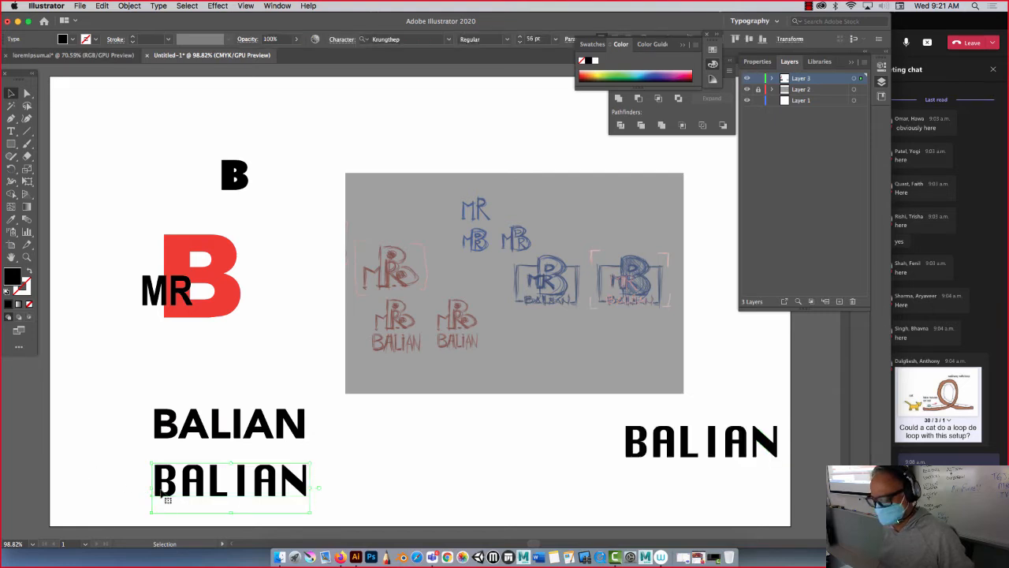
pyautogui.moveTo(161, 493); pyautogui.dragTo(639, 494)
pyautogui.moveTo(236, 183); pyautogui.dragTo(768, 398)
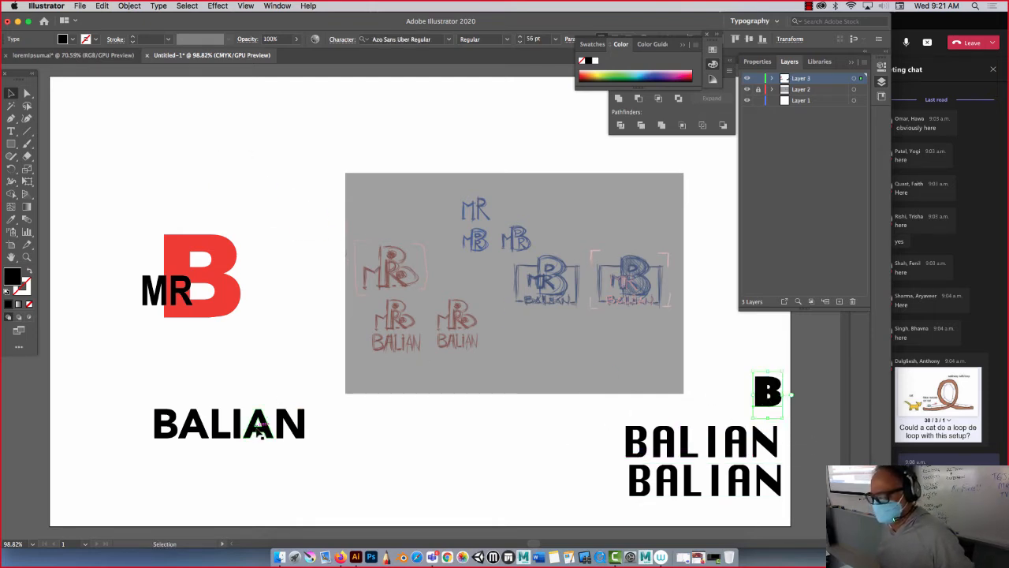
# Step: Move all letters of the outlined Avenir Black surname directly beneath the MR and red B monogram
pyautogui.click(262, 429)
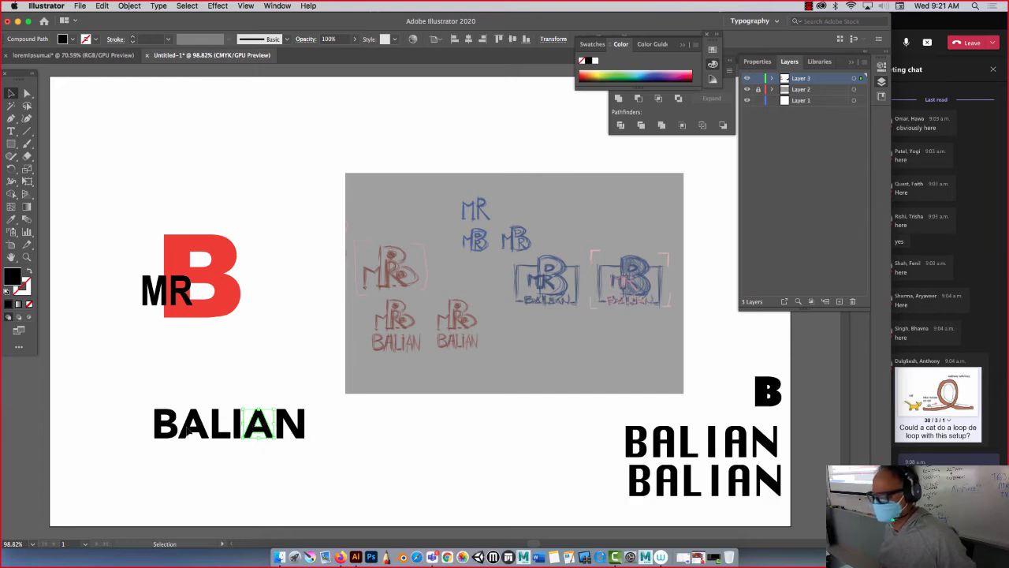
pyautogui.moveTo(130, 408); pyautogui.dragTo(340, 468)
pyautogui.moveTo(299, 434); pyautogui.dragTo(255, 360)
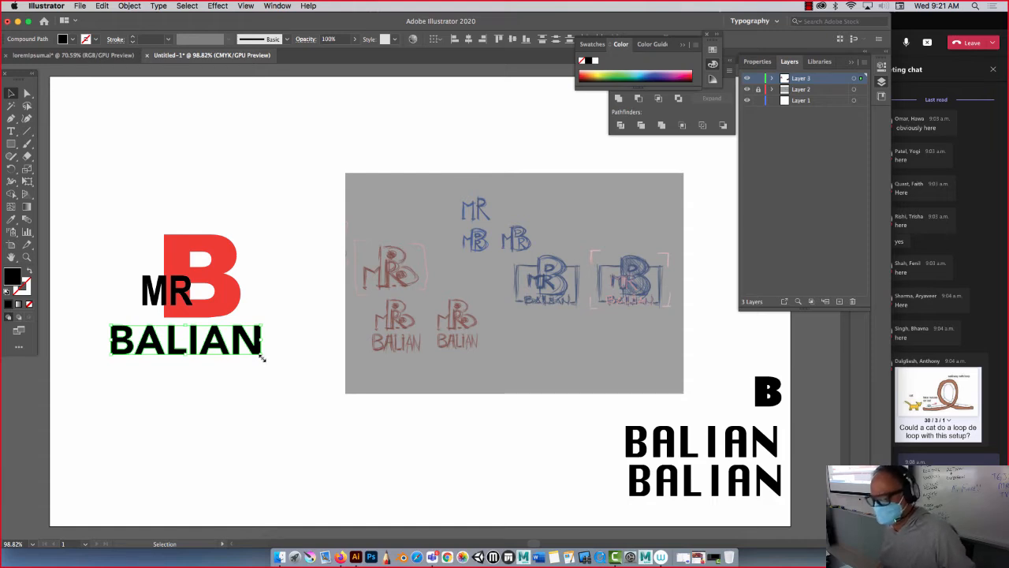
# Step: Scale the outlined surname down and center it directly beneath the MR and red B monogram
pyautogui.moveTo(261, 357); pyautogui.dragTo(233, 349)
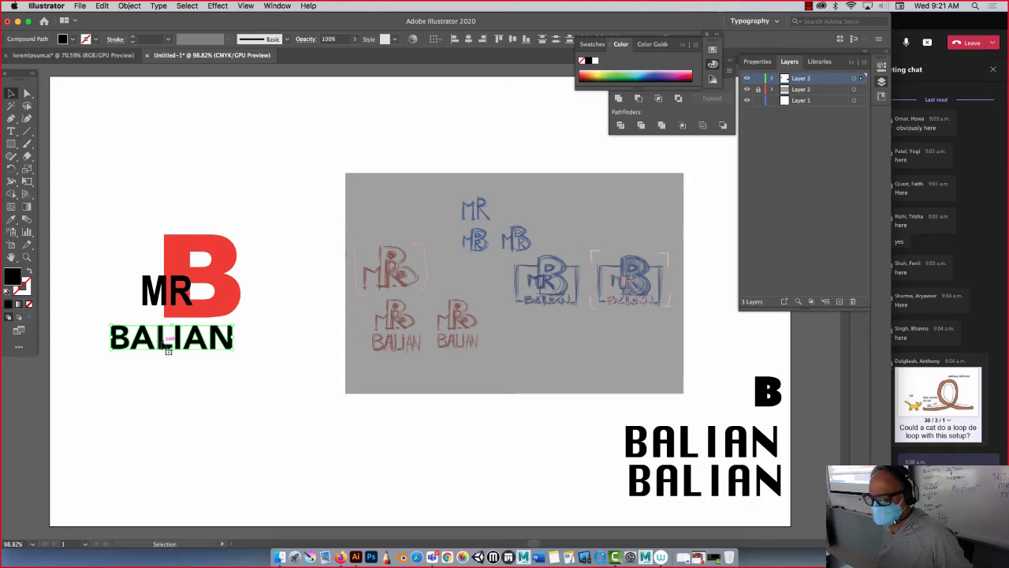
pyautogui.moveTo(175, 337); pyautogui.dragTo(195, 336)
pyautogui.click(101, 274)
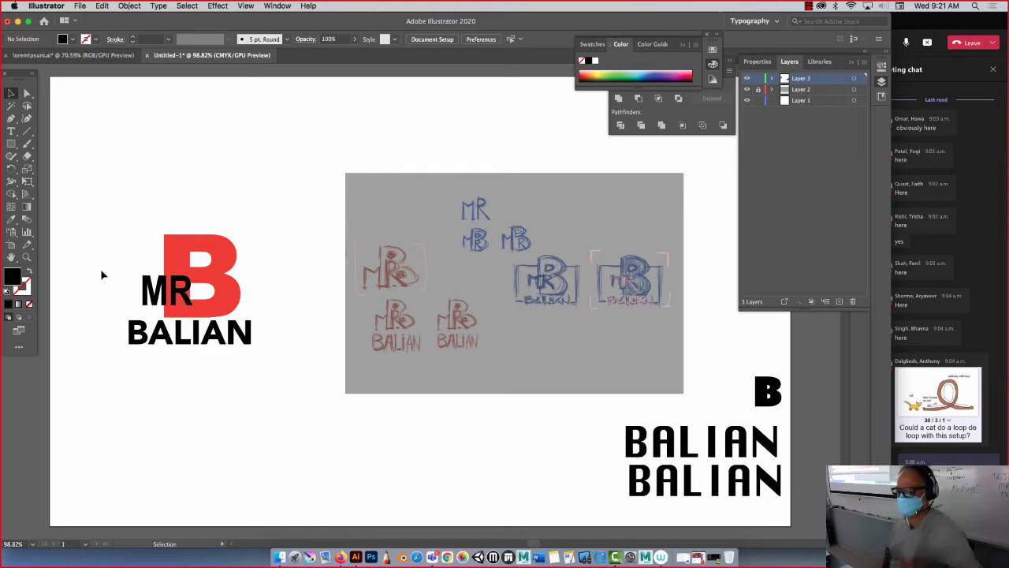
# Step: Shrink the large red B slightly and shift it left so it sits centered above the surname
pyautogui.click(171, 253)
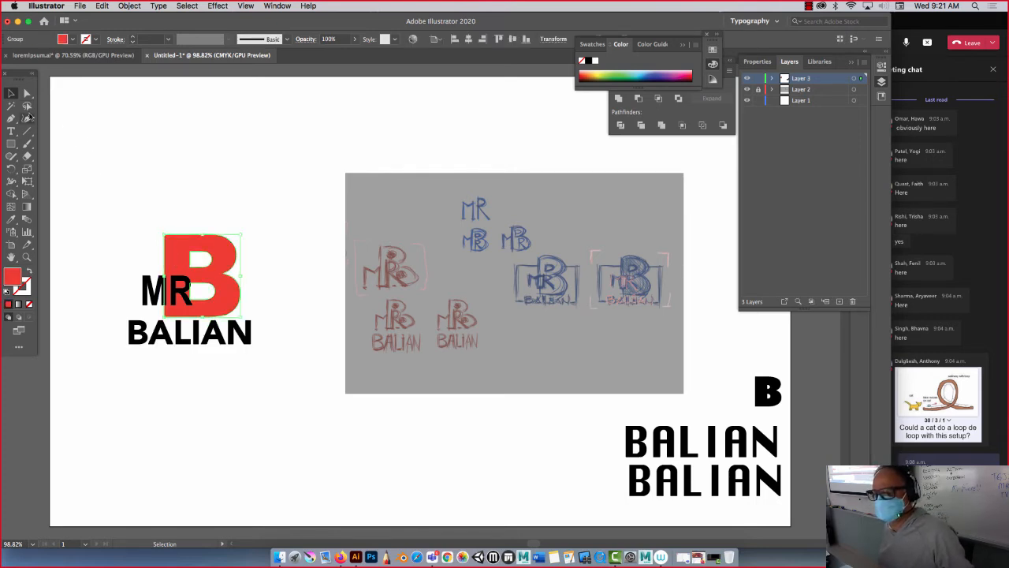
pyautogui.moveTo(165, 235); pyautogui.dragTo(174, 245)
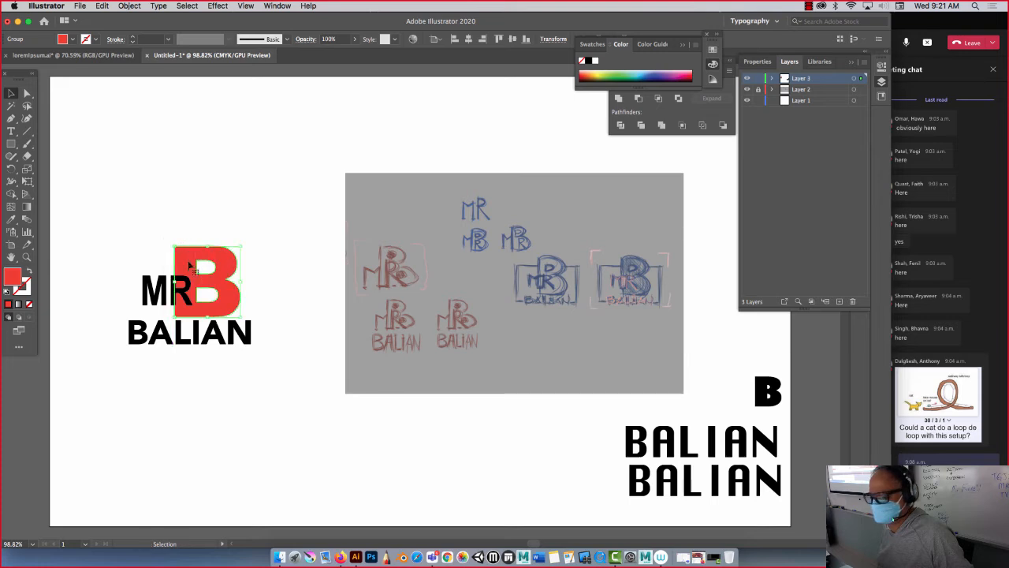
pyautogui.moveTo(218, 290); pyautogui.dragTo(209, 294)
pyautogui.click(136, 213)
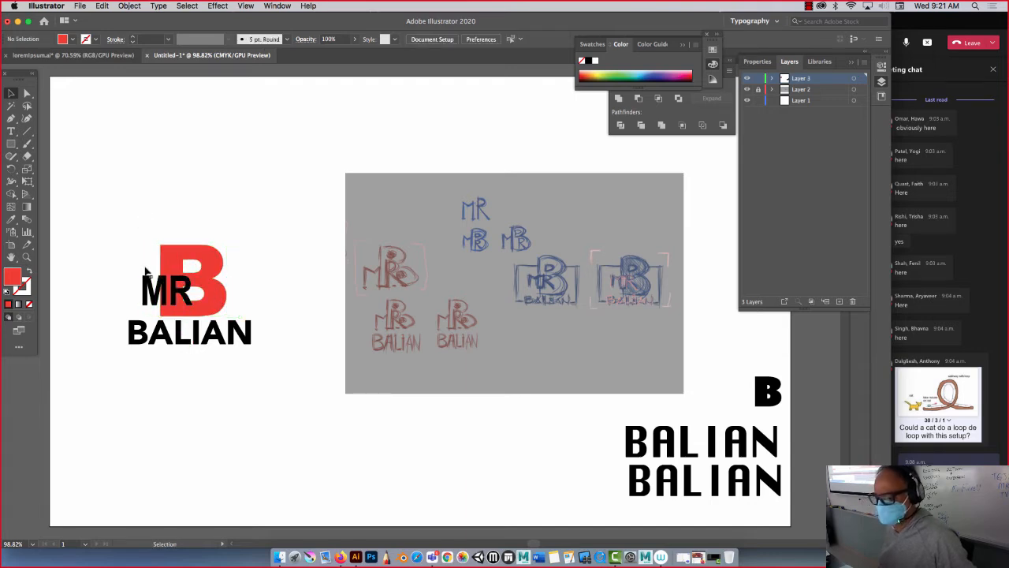
# Step: Nudge the M and R together right and slightly down so they overlap more of the red B's lower half
pyautogui.click(156, 298)
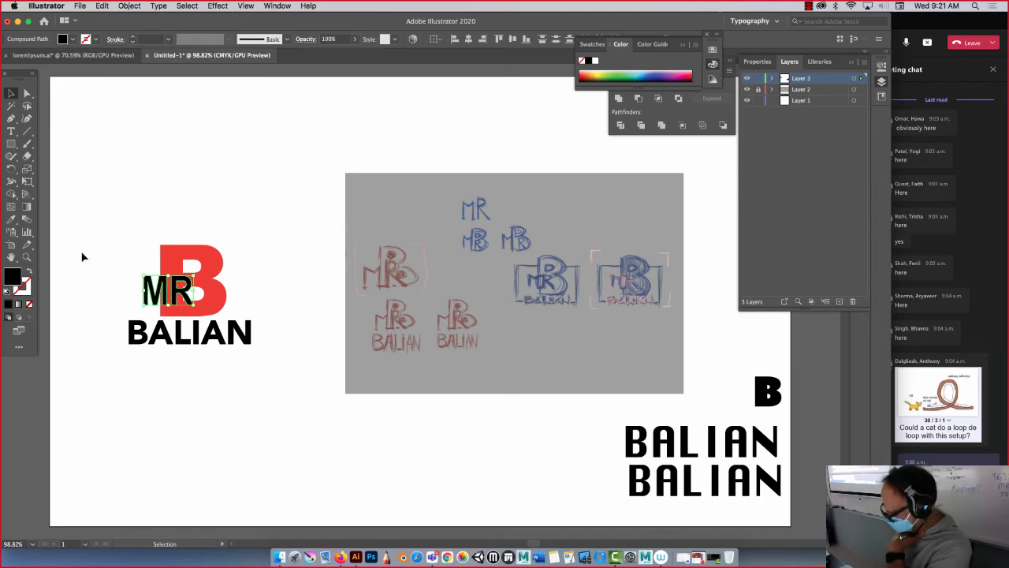
pyautogui.press('Right')
pyautogui.press('Right')
pyautogui.press('Right')
pyautogui.press('Right')
pyautogui.press('Right')
pyautogui.press('Right')
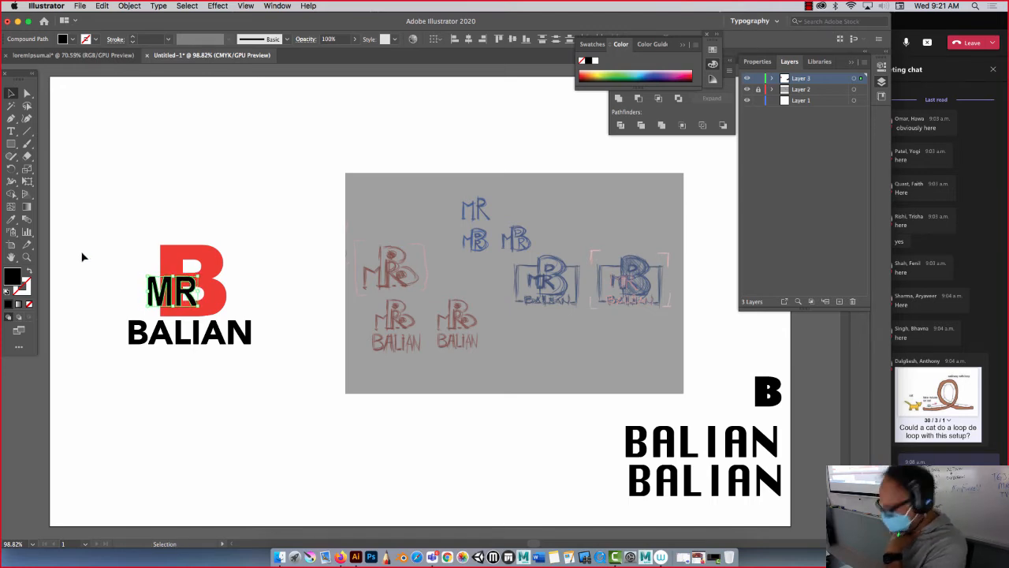
pyautogui.press('Down')
pyautogui.press('Down')
pyautogui.press('Down')
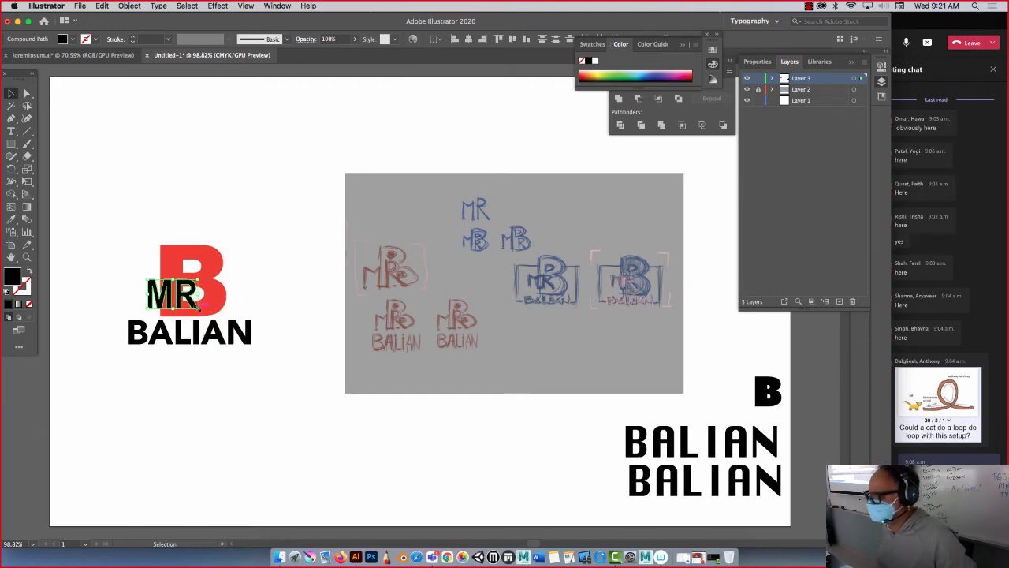
pyautogui.press('Right')
pyautogui.press('Right')
pyautogui.press('Right')
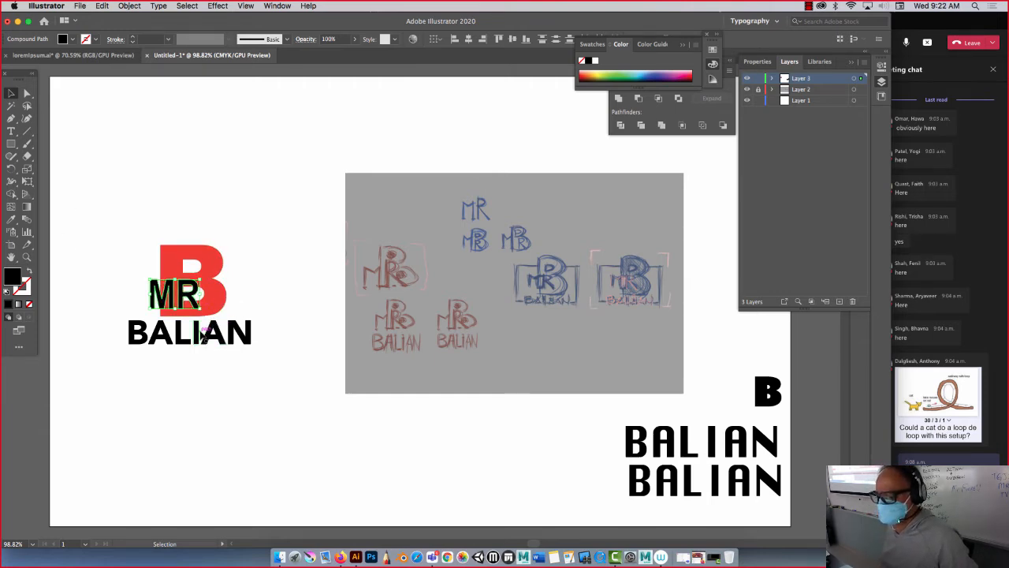
pyautogui.click(88, 251)
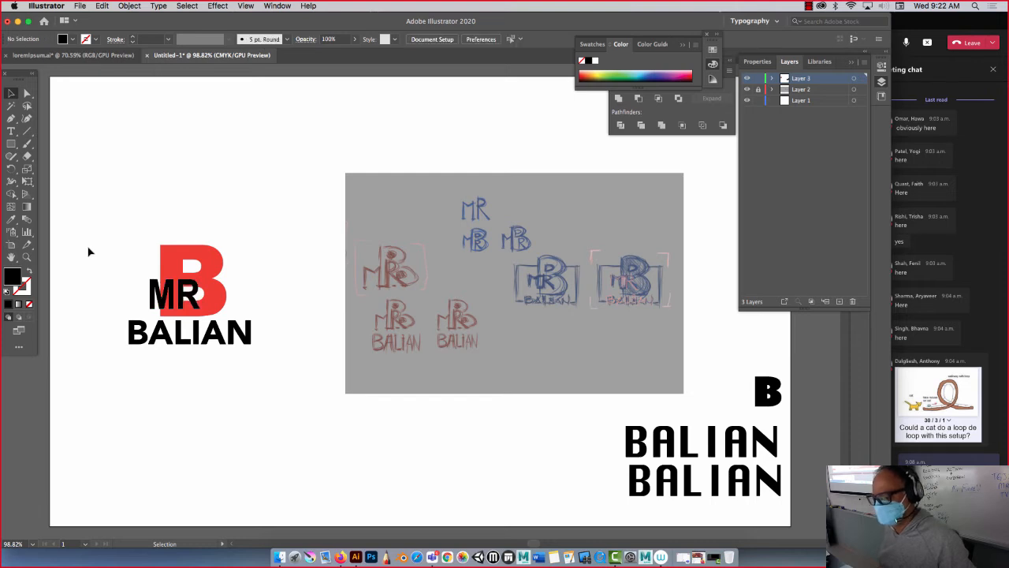
# Step: Move the complete logo toward the artboard's left edge and duplicate it so two copies are stacked vertically
pyautogui.click(186, 318)
pyautogui.moveTo(219, 304); pyautogui.dragTo(173, 310)
pyautogui.click(240, 285)
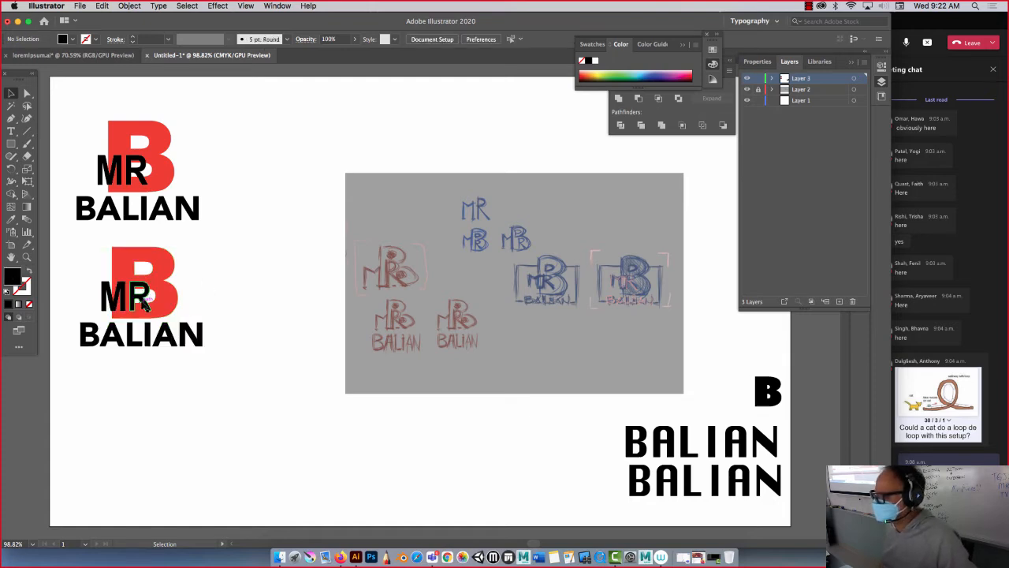
# Step: Widen the right stem of the M in the lower logo by shifting its two outer right anchor points right
pyautogui.click(143, 304)
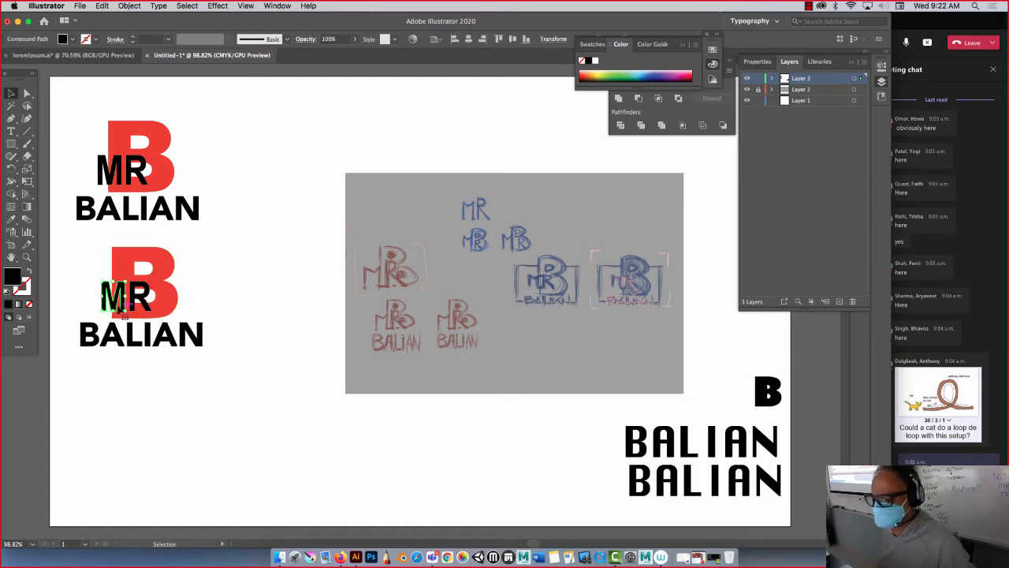
pyautogui.press('a')
pyautogui.press('super+1')
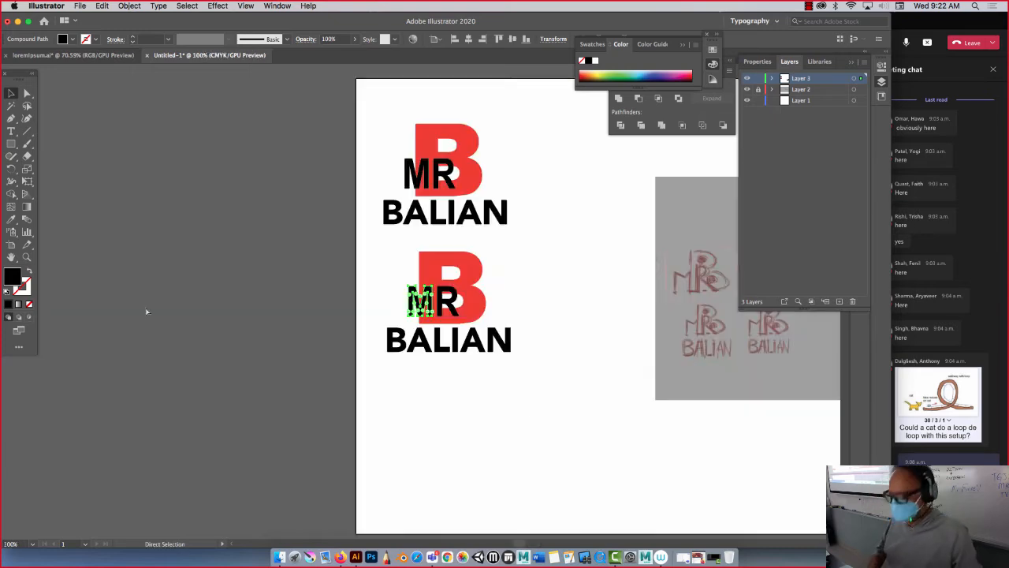
pyautogui.press('super+equal')
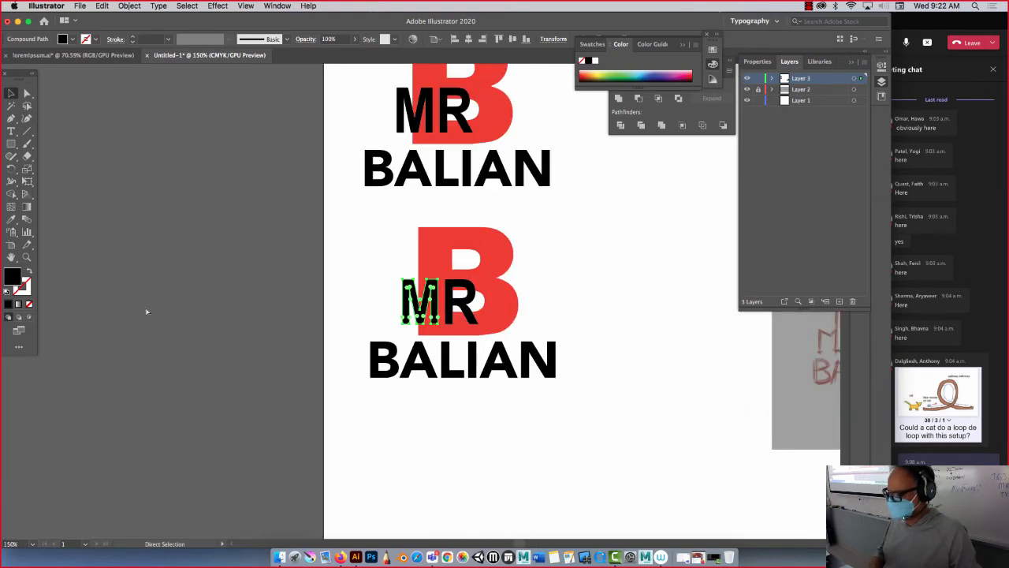
pyautogui.press('super+equal')
pyautogui.press('super+equal')
pyautogui.press('v')
pyautogui.moveTo(259, 293); pyautogui.dragTo(94, 260)
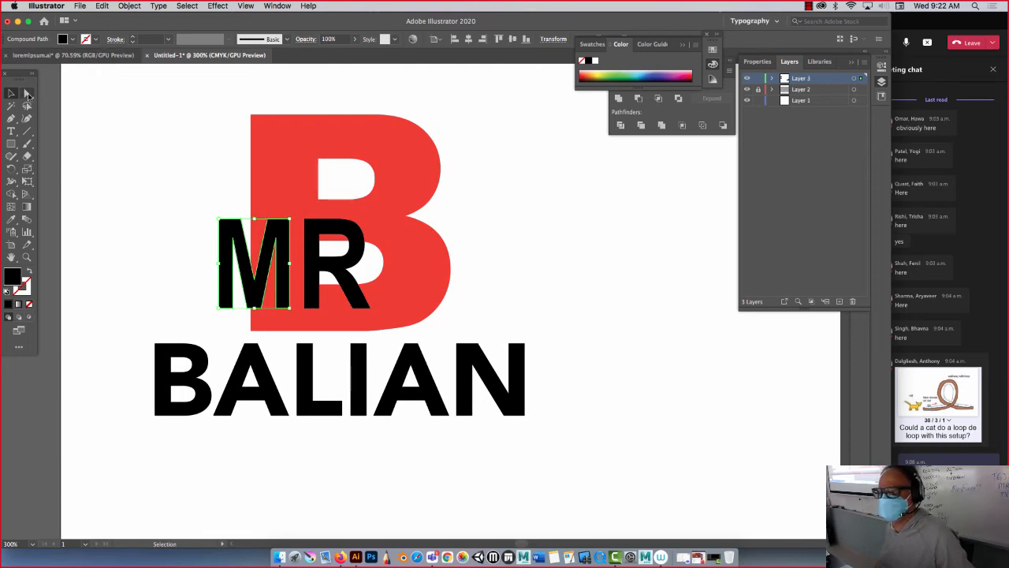
pyautogui.click(27, 93)
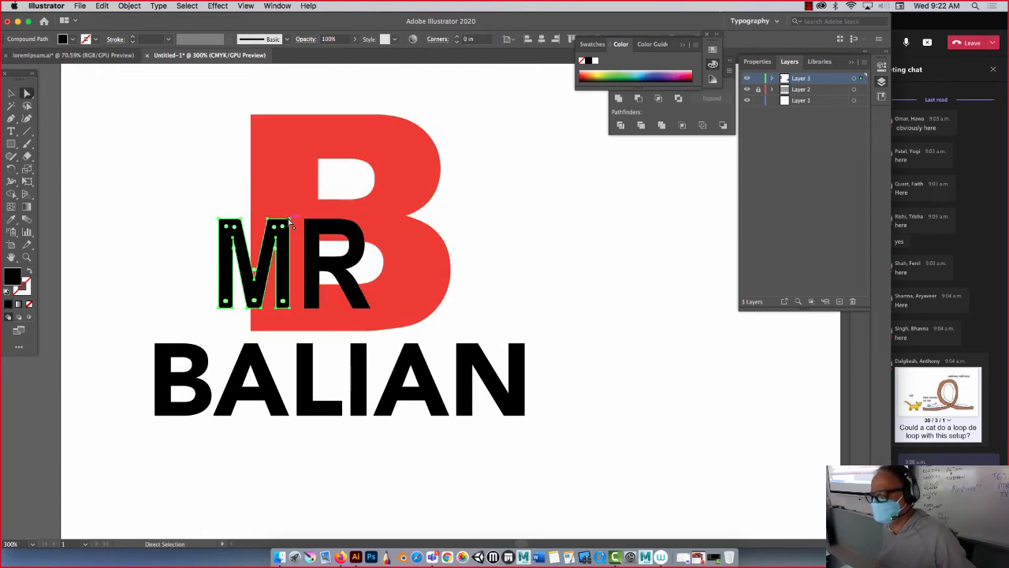
pyautogui.click(291, 222)
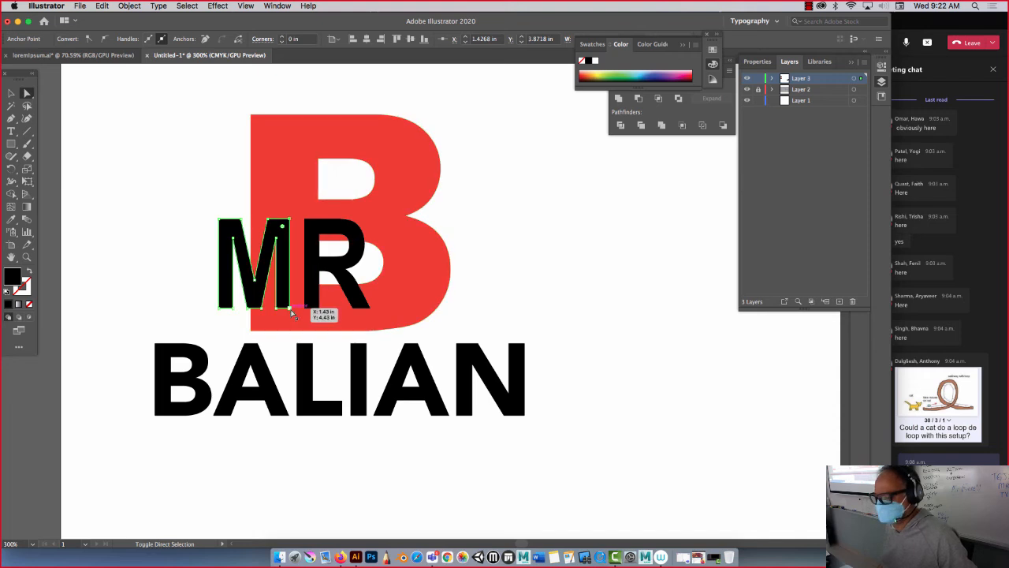
pyautogui.press('Right')
pyautogui.press('Right')
pyautogui.press('Right')
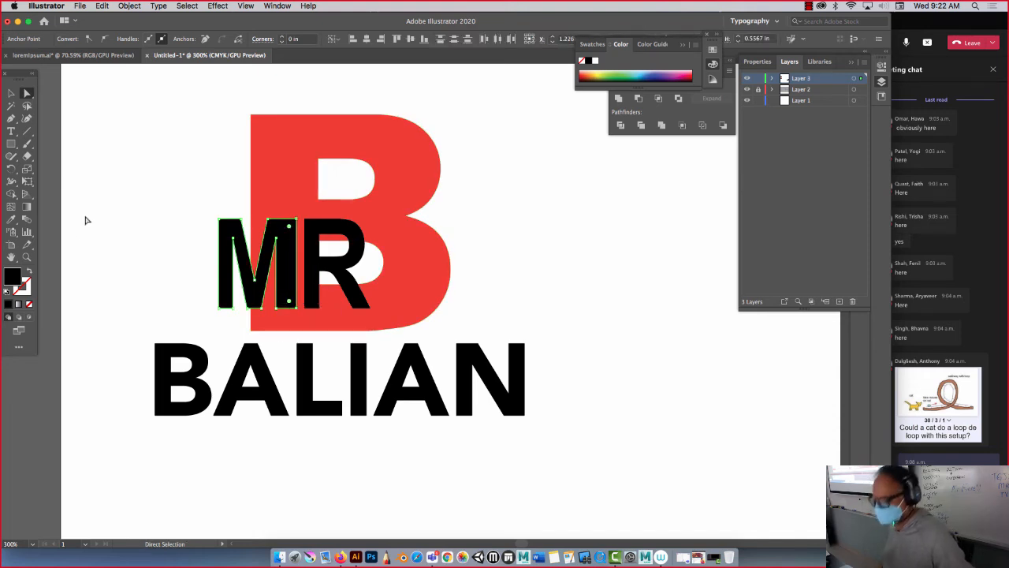
# Step: Extend the left stem of the R in the lower logo toward the M, leaving a thin gap between the letters
pyautogui.click(309, 227)
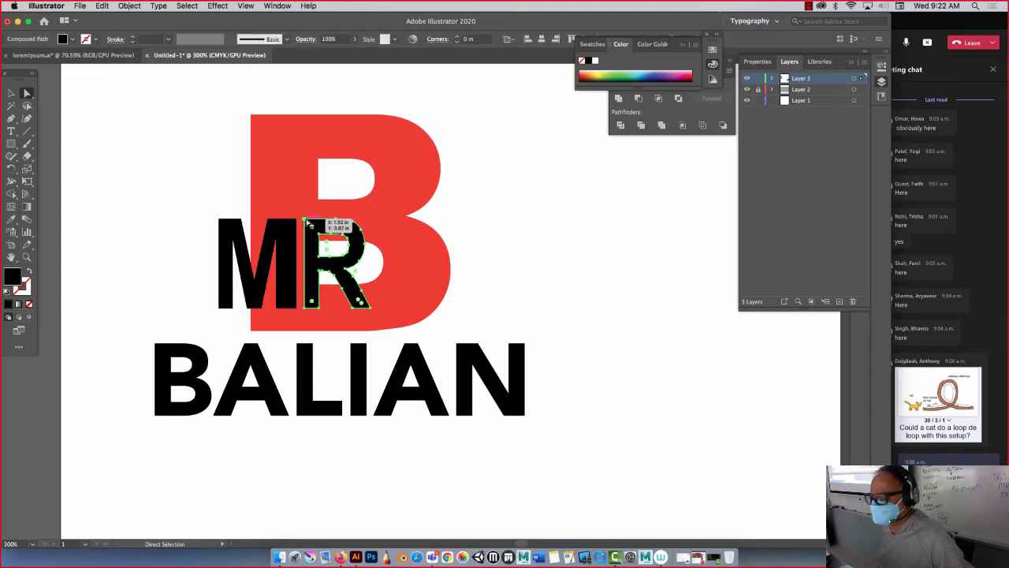
pyautogui.click(309, 227)
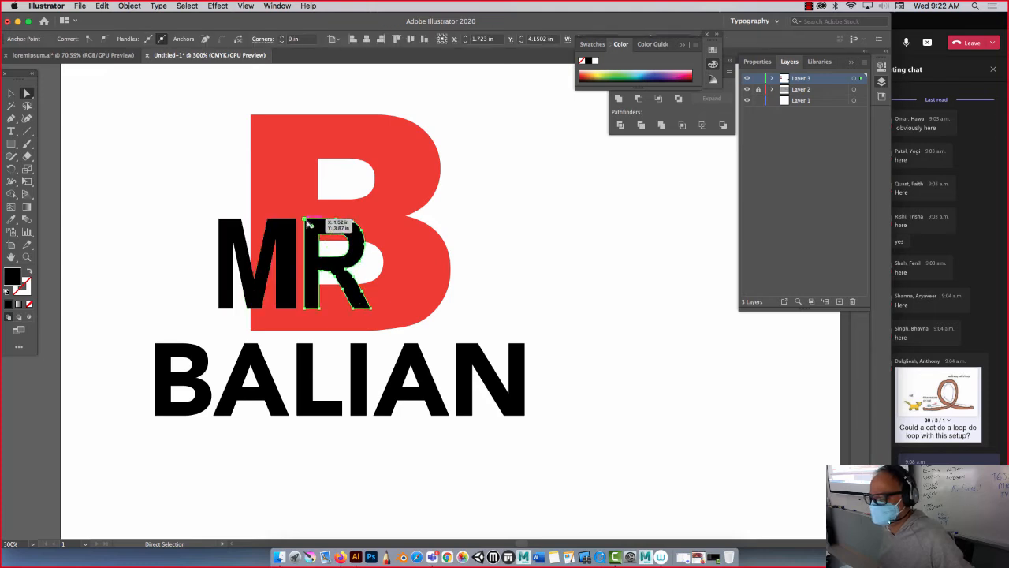
pyautogui.keyDown('shift'); pyautogui.click(307, 304); pyautogui.keyUp('shift')
pyautogui.press('Left')
pyautogui.press('Left')
pyautogui.press('Left')
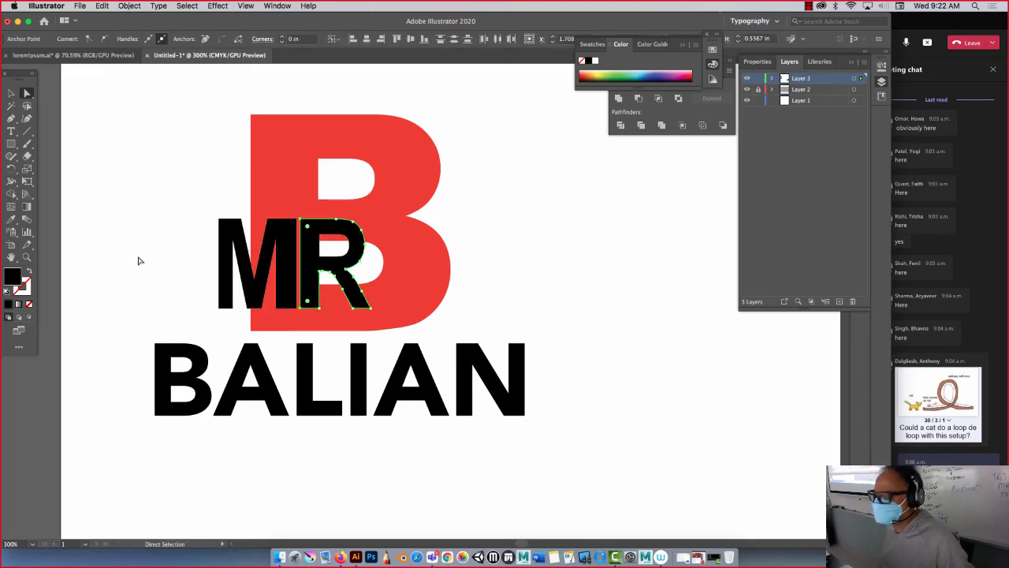
pyautogui.press('Left')
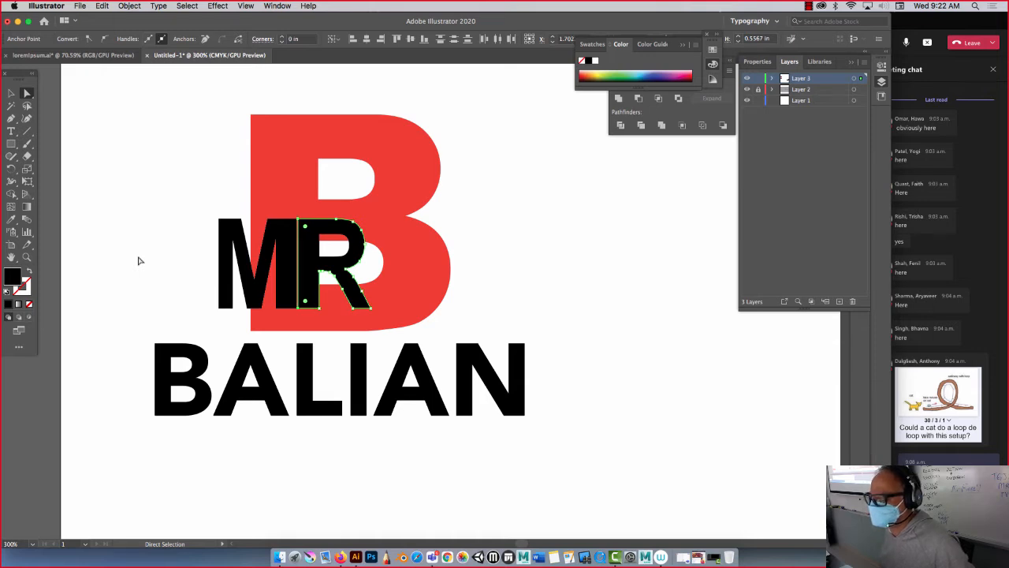
pyautogui.press('Right')
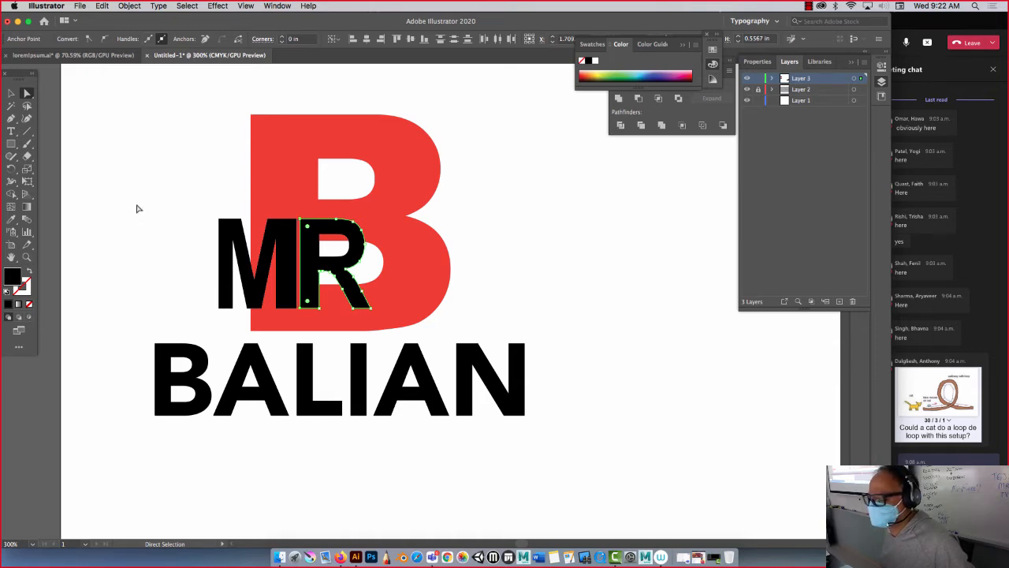
pyautogui.click(11, 93)
pyautogui.click(198, 197)
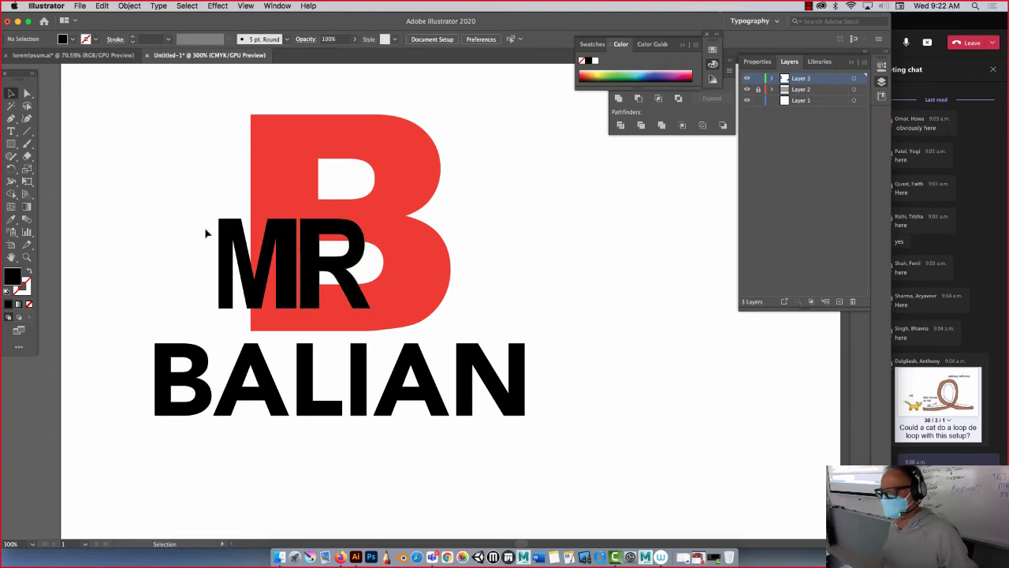
# Step: Draw a rectangle over the lower logo, wider than the surname and covering the MR and surname but not the B's top
pyautogui.press('super+minus')
pyautogui.press('super+minus')
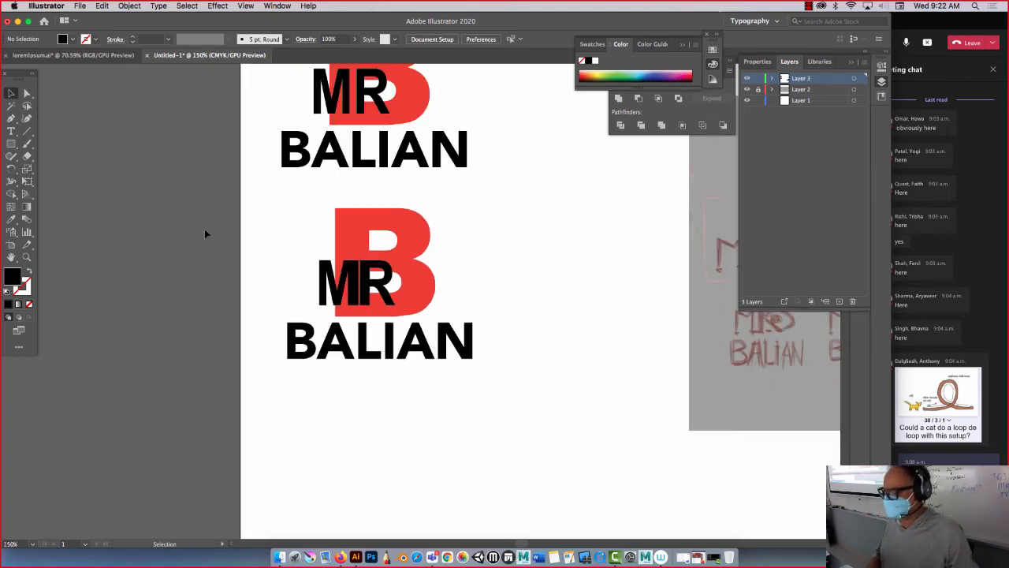
pyautogui.hscroll(5, 234, 257)
pyautogui.scroll(4, 430, 268)
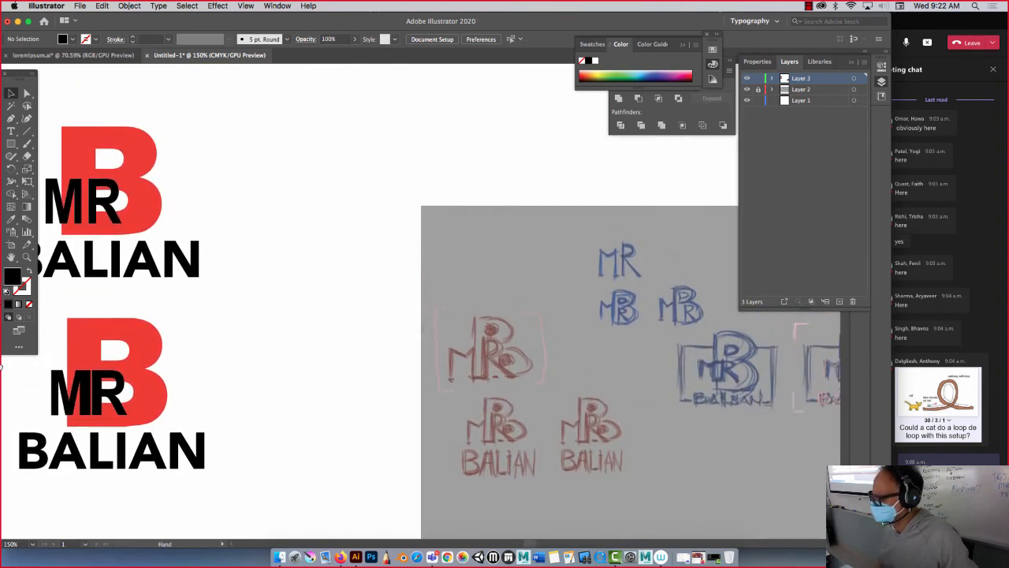
pyautogui.press('super+minus')
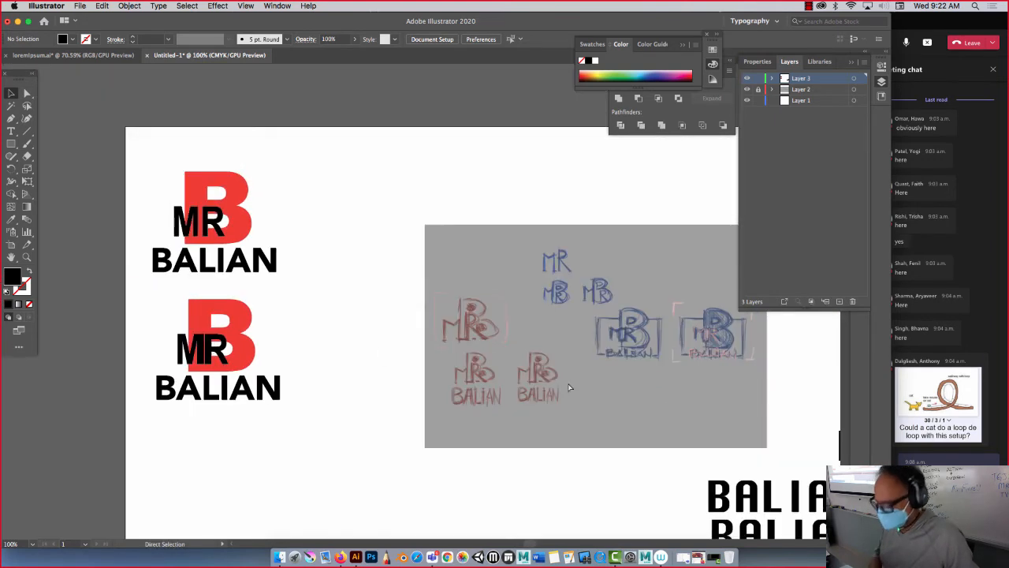
pyautogui.moveTo(329, 356); pyautogui.dragTo(315, 342)
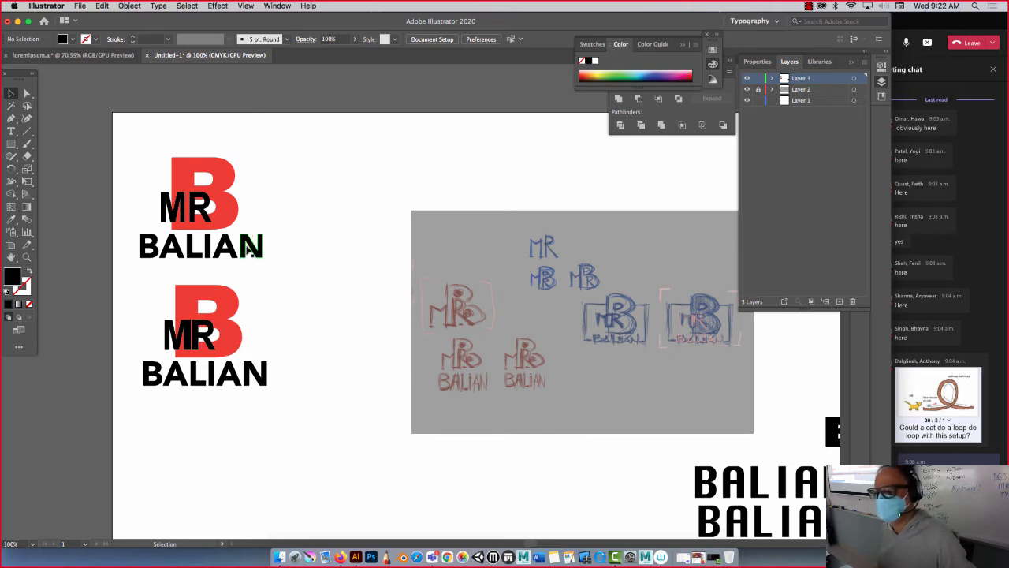
pyautogui.click(11, 144)
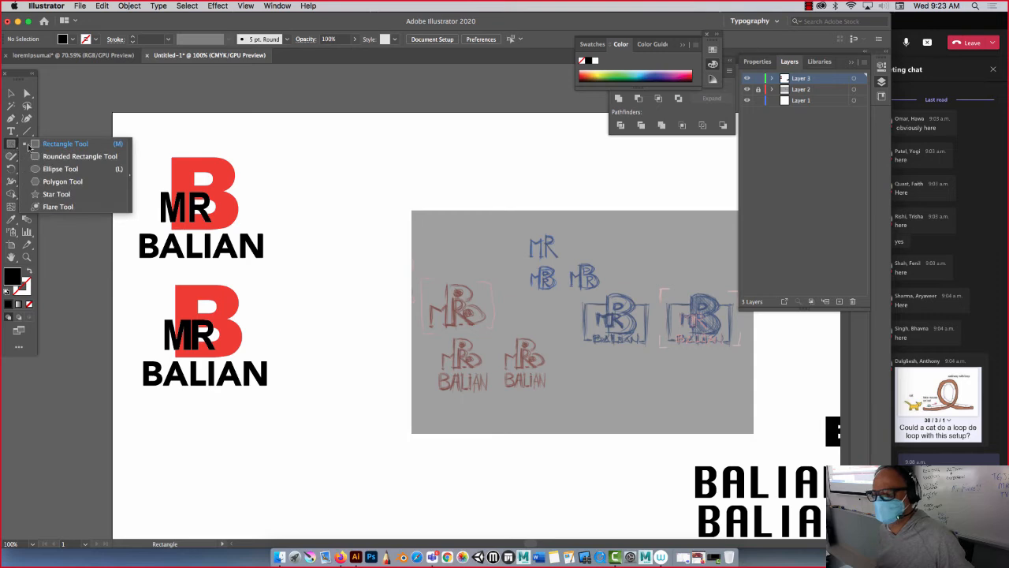
pyautogui.click(35, 145)
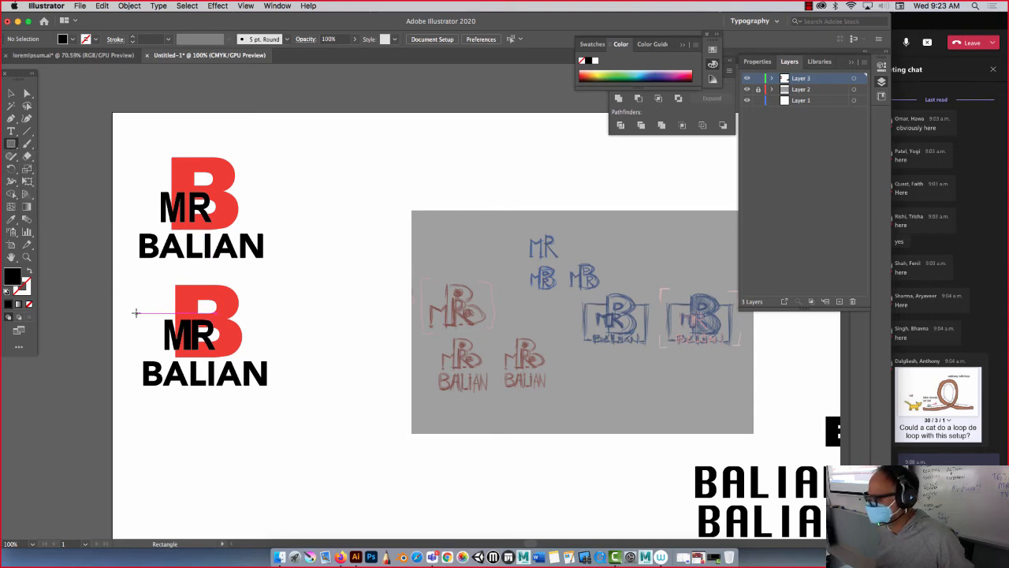
pyautogui.moveTo(121, 307); pyautogui.dragTo(286, 385)
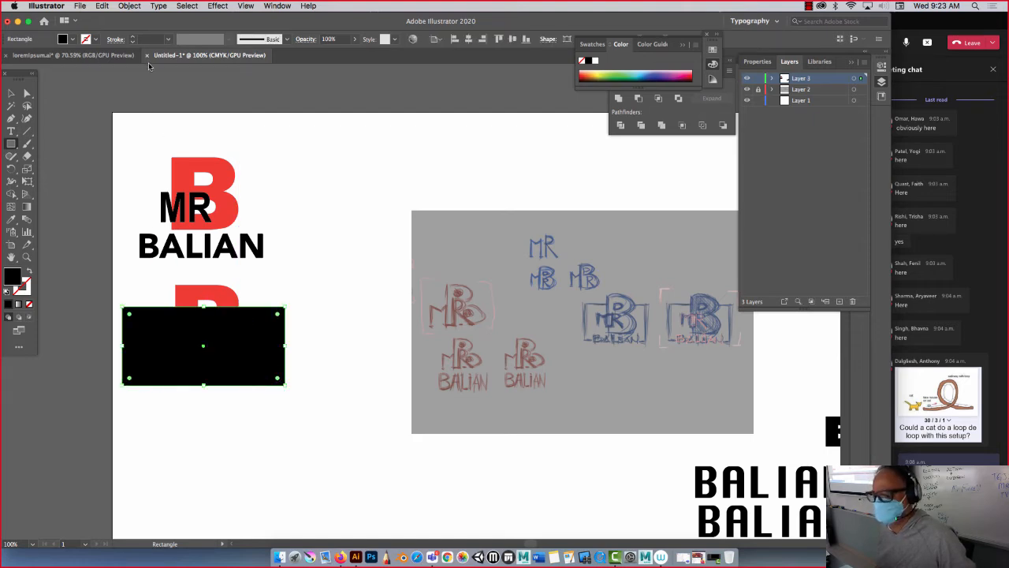
# Step: Fill the rectangle over the lower logo with a dark gray swatch
pyautogui.click(72, 40)
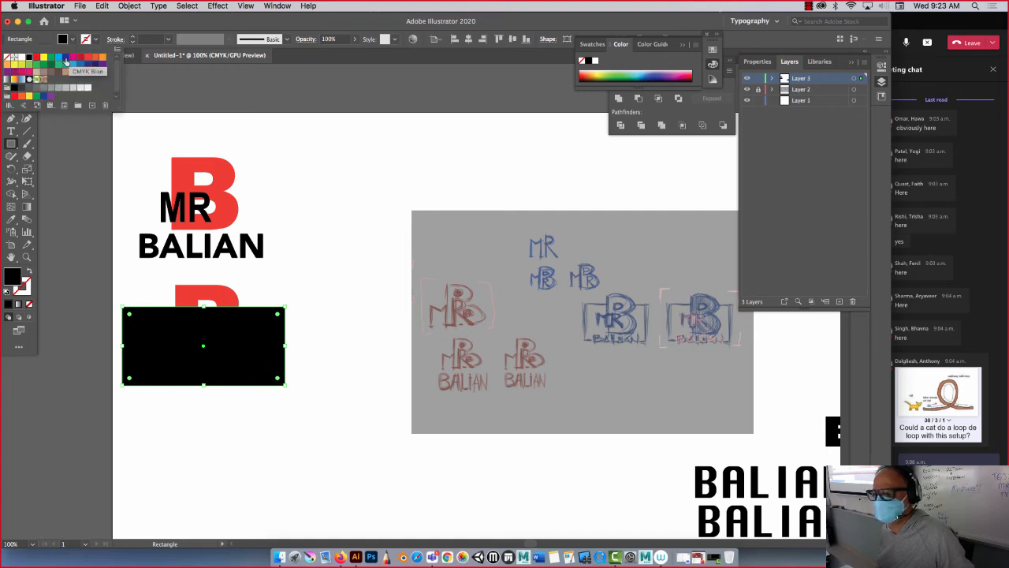
pyautogui.click(35, 89)
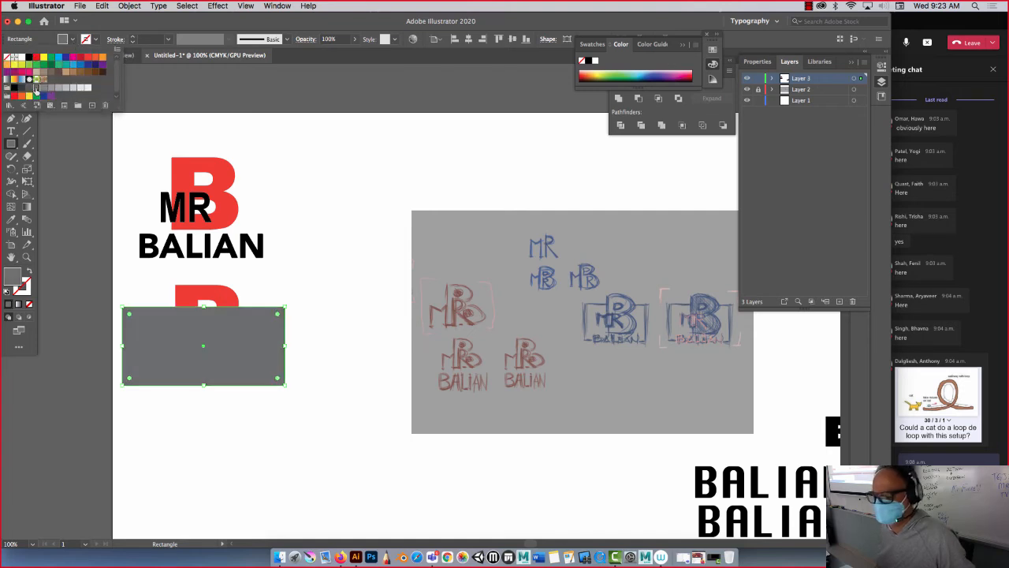
pyautogui.click(64, 157)
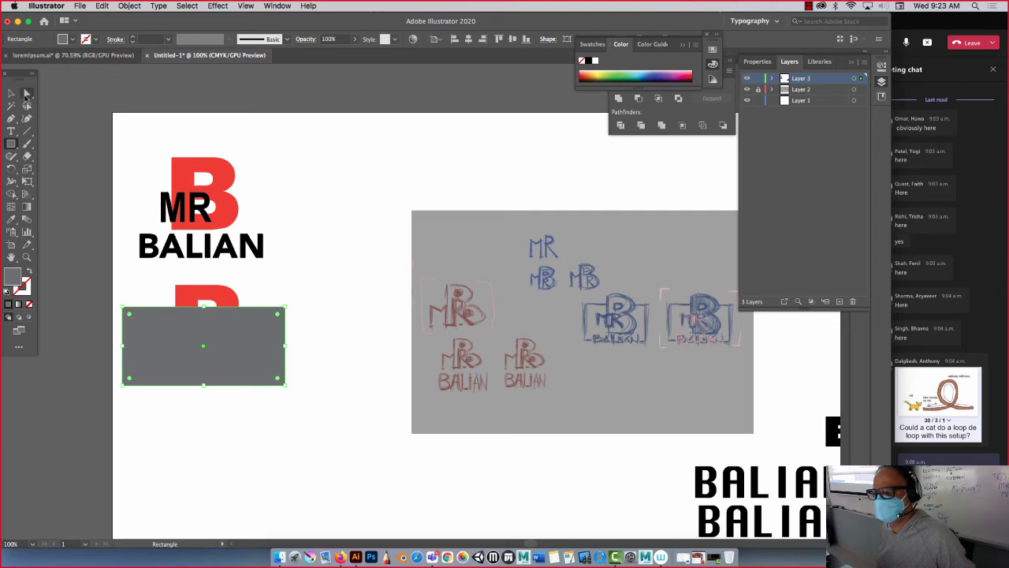
# Step: Send the dark gray rectangle to the back so it sits behind the lower logo's letters
pyautogui.press('v')
pyautogui.rightClick(236, 345)
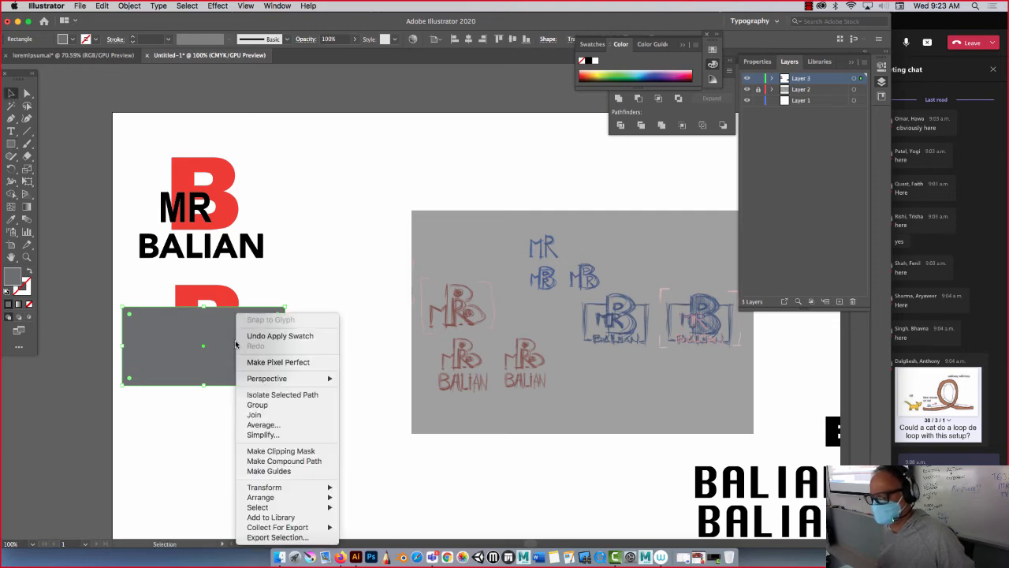
pyautogui.moveTo(268, 497)
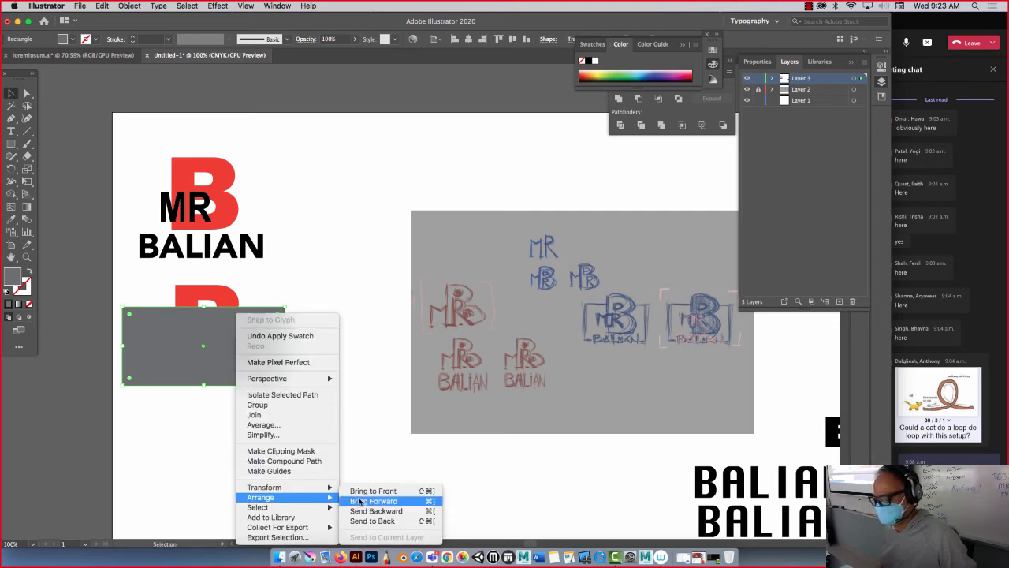
pyautogui.click(362, 522)
pyautogui.click(339, 371)
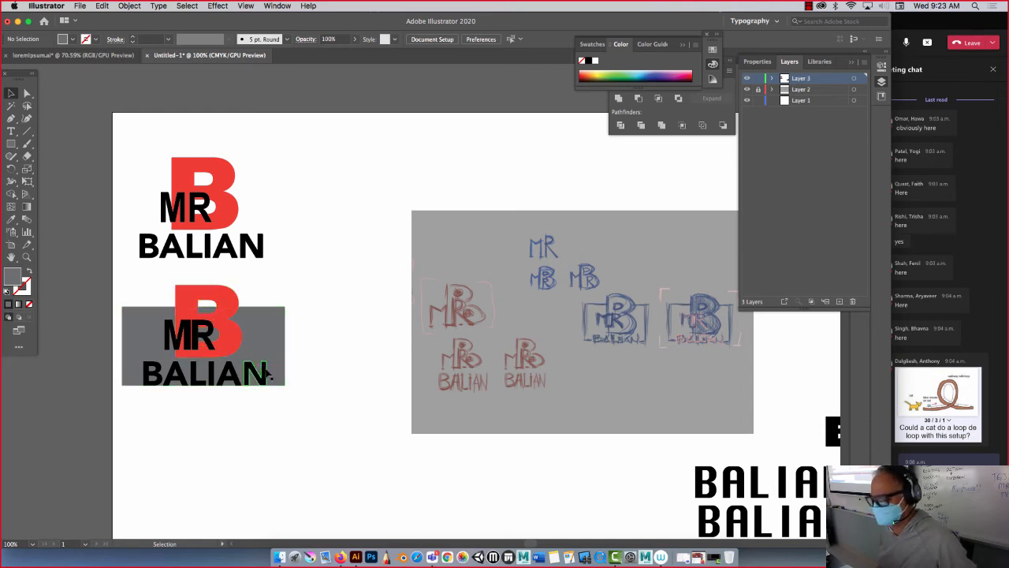
pyautogui.click(272, 372)
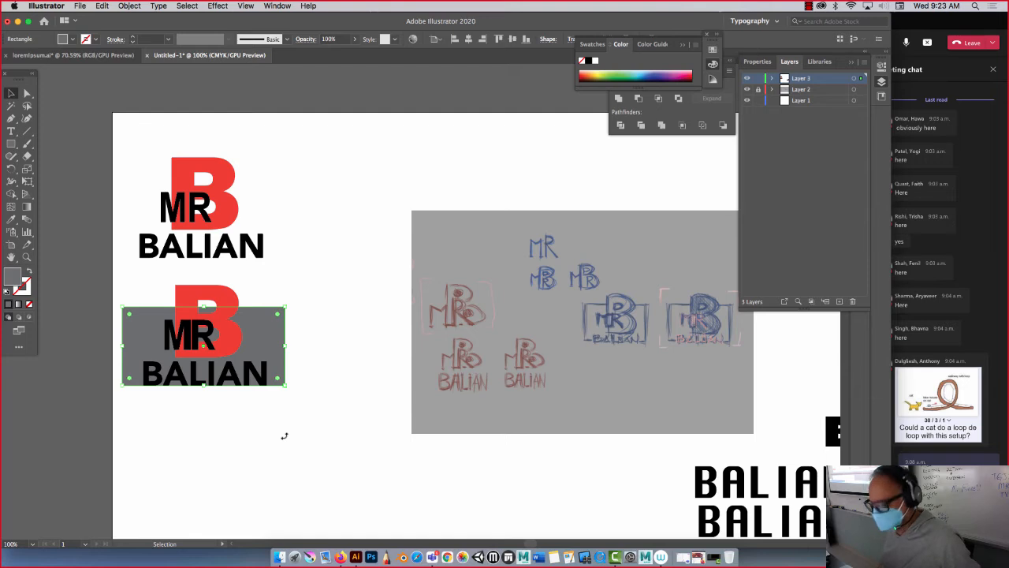
pyautogui.press('Up')
pyautogui.press('Up')
pyautogui.press('Up')
pyautogui.press('Up')
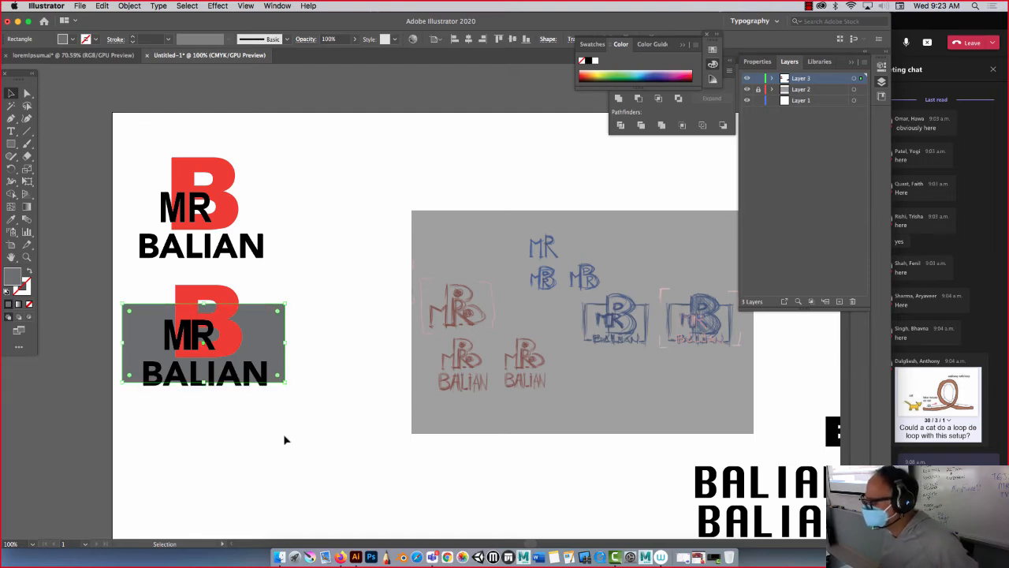
pyautogui.press('Down')
pyautogui.press('Down')
pyautogui.press('Down')
pyautogui.press('Down')
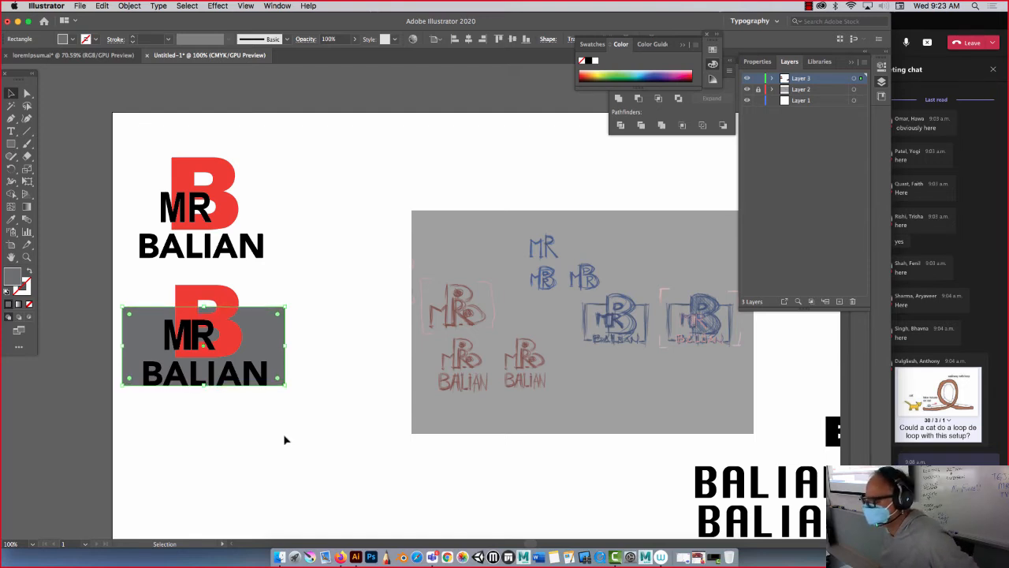
pyautogui.click(285, 455)
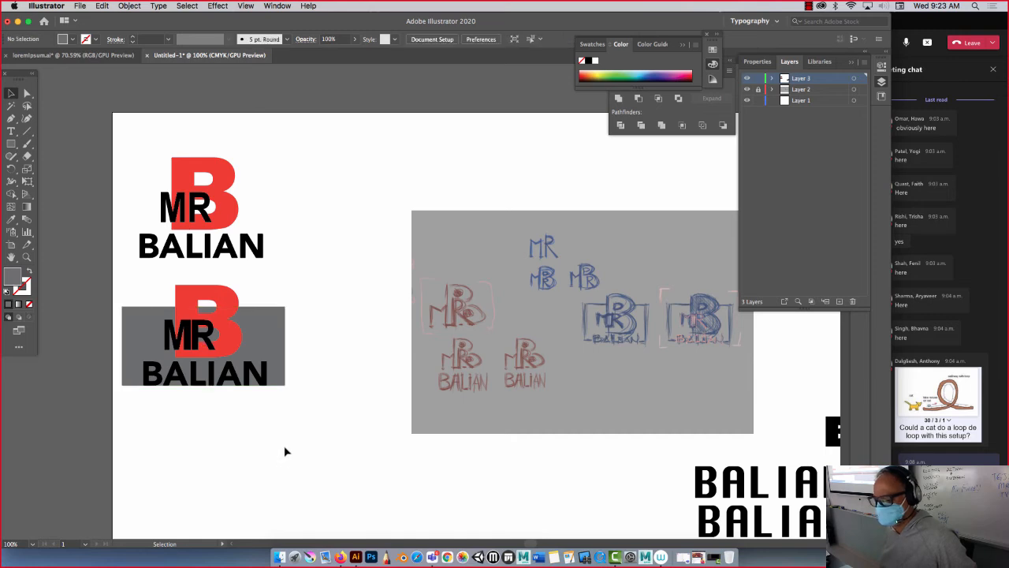
# Step: Duplicate the gray rectangle straight below the lower logo and give the copy a black stroke with no fill
pyautogui.click(269, 345)
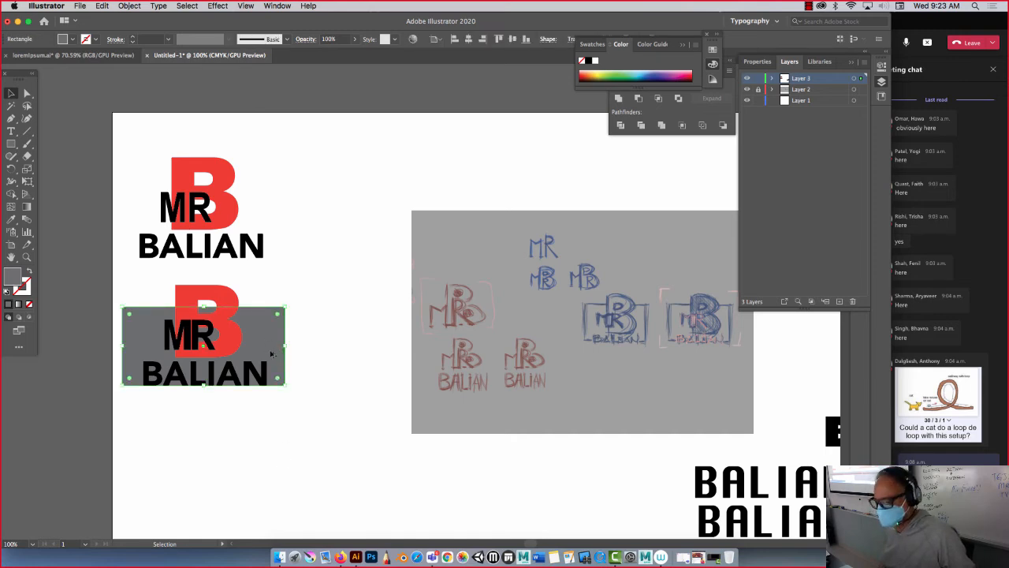
pyautogui.moveTo(269, 346); pyautogui.dragTo(269, 455)
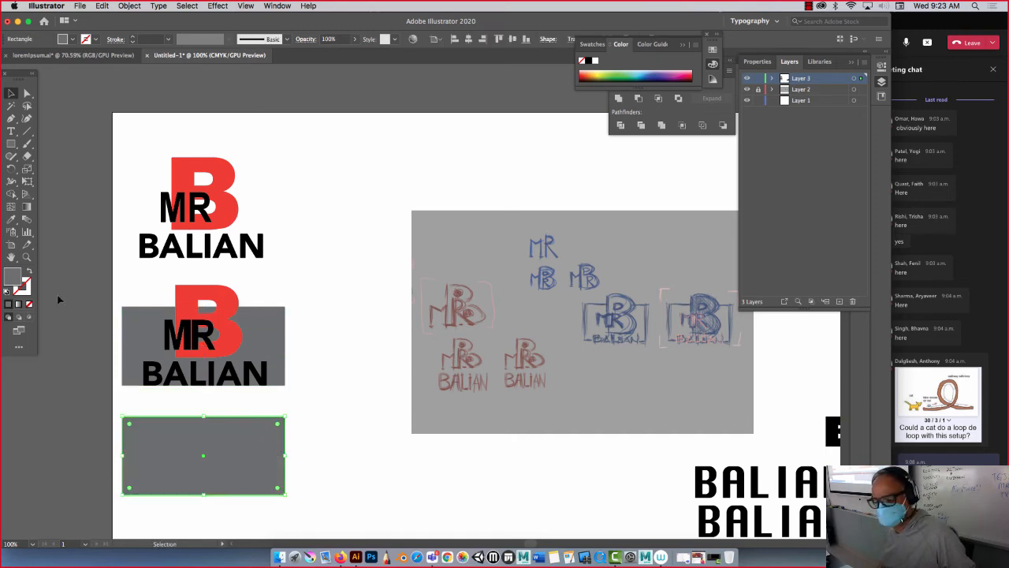
pyautogui.doubleClick(10, 282)
pyautogui.moveTo(76, 162)
pyautogui.mouseDown()
pyautogui.moveTo(10, 159)
pyautogui.moveTo(138, 215)
pyautogui.mouseUp()
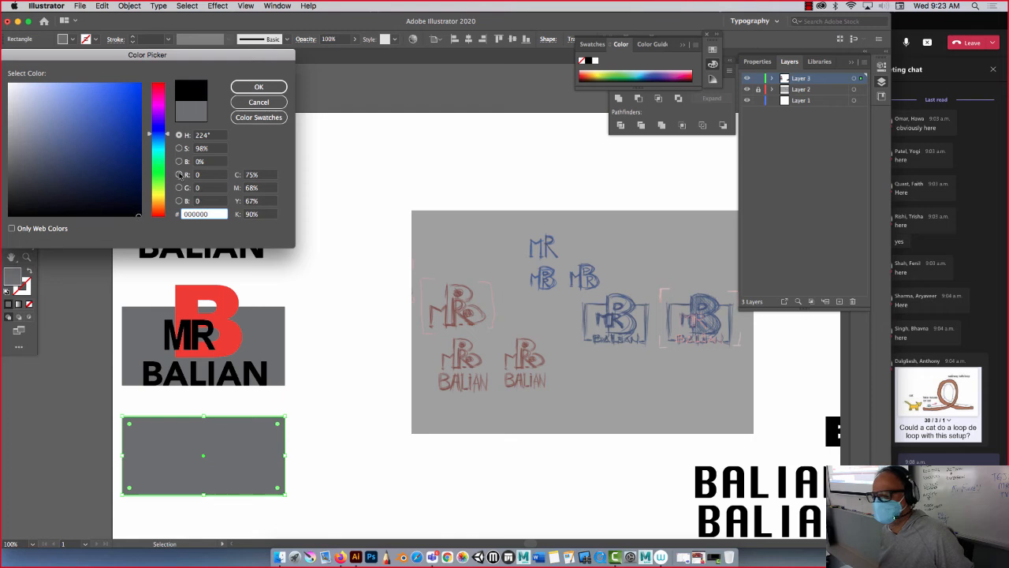
pyautogui.click(259, 86)
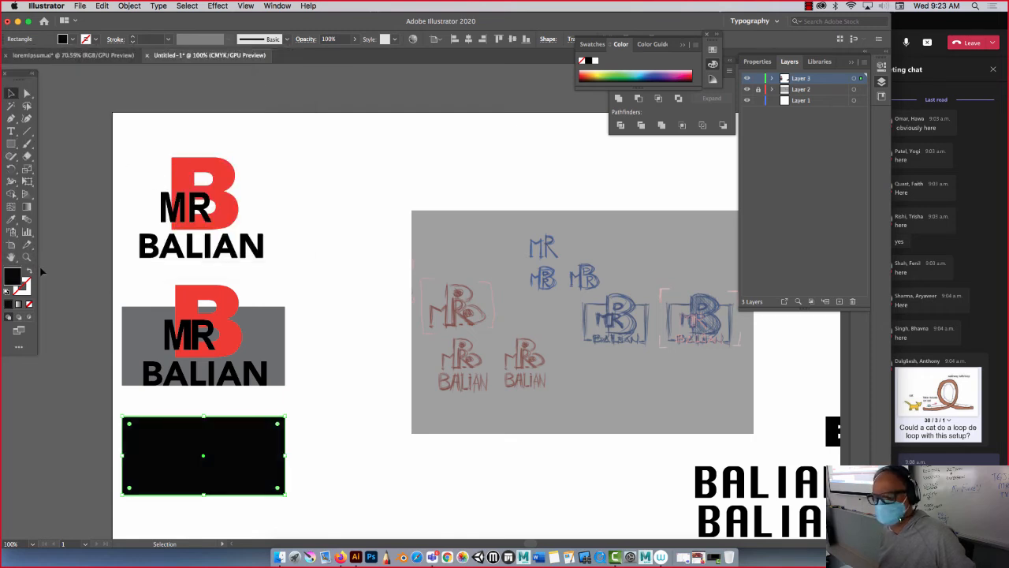
pyautogui.click(29, 271)
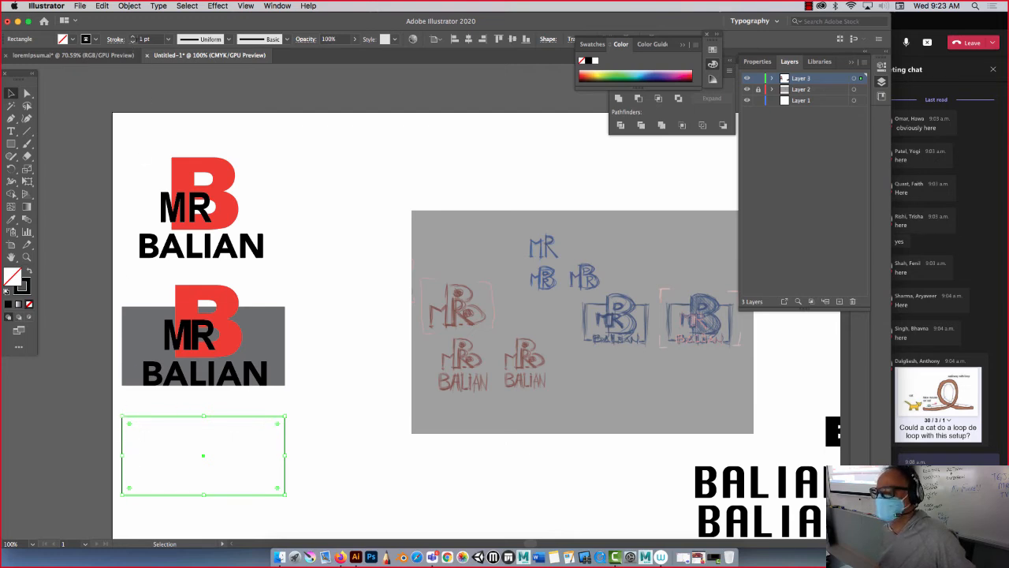
# Step: Set the outlined rectangle's stroke weight to 4 pt
pyautogui.click(168, 43)
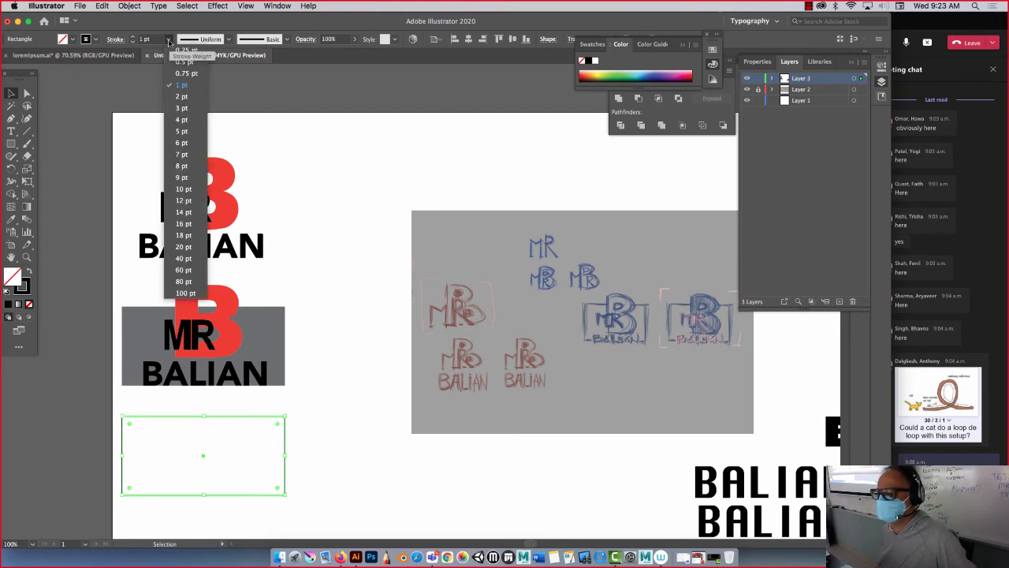
pyautogui.click(188, 107)
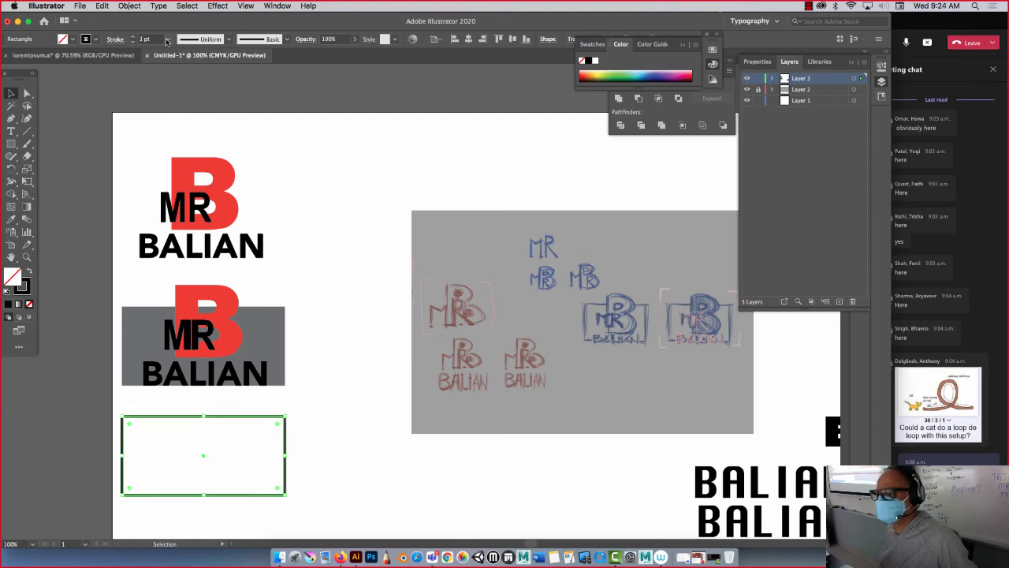
pyautogui.click(168, 39)
pyautogui.click(180, 119)
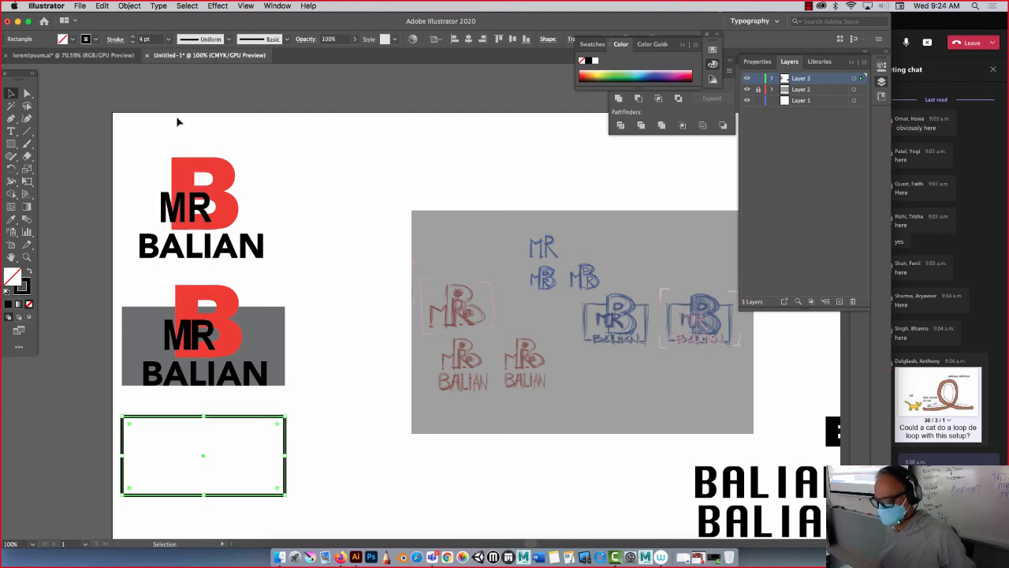
pyautogui.click(379, 264)
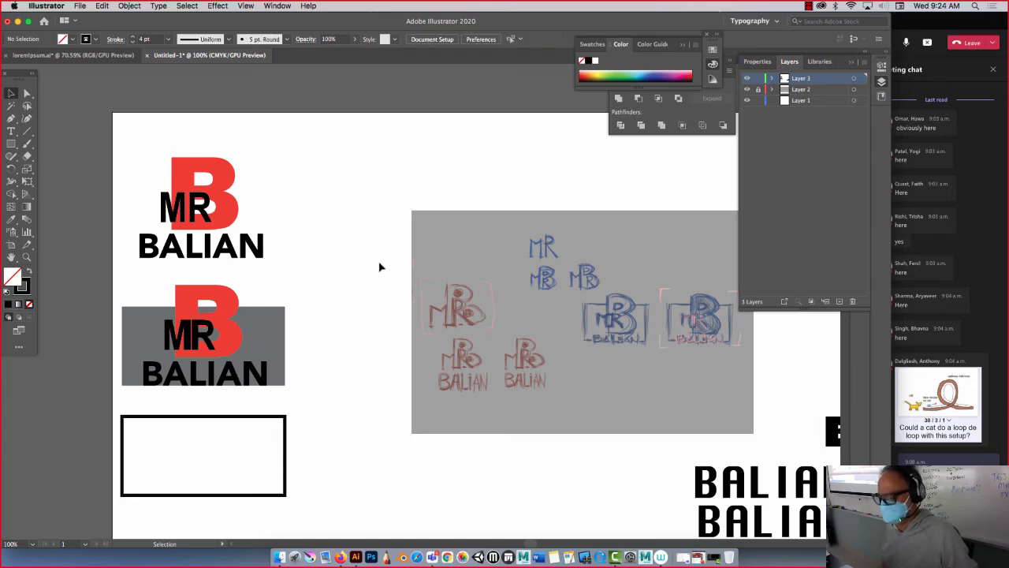
# Step: Copy the lower logo's MR and surname letters into the outlined rectangle and move the red B behind them, extending above the box
pyautogui.click(185, 315)
pyautogui.click(169, 334)
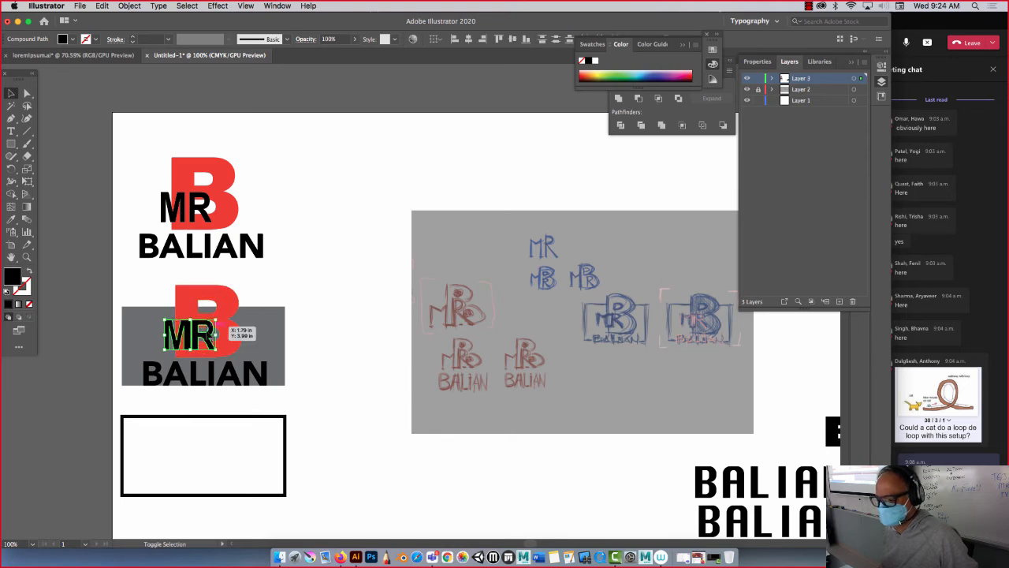
pyautogui.keyDown('shift'); pyautogui.click(254, 372); pyautogui.keyUp('shift')
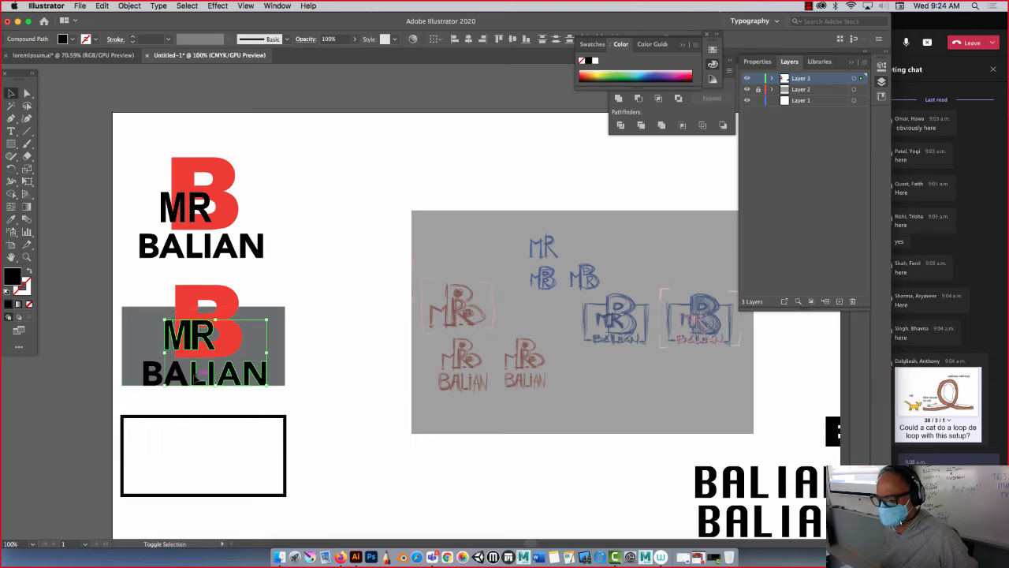
pyautogui.keyDown('shift'); pyautogui.click(160, 376); pyautogui.keyUp('shift')
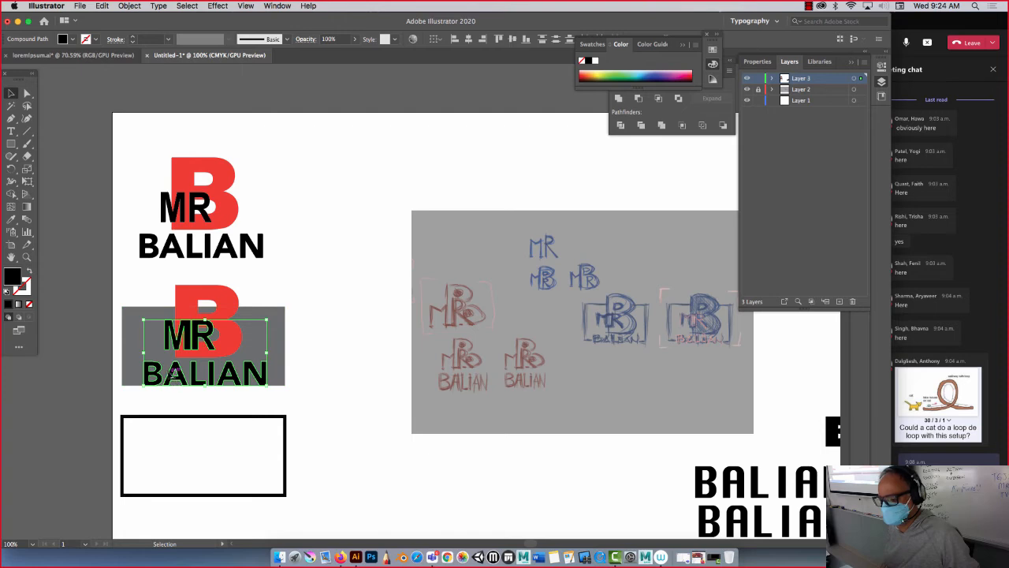
pyautogui.moveTo(173, 372); pyautogui.dragTo(347, 489)
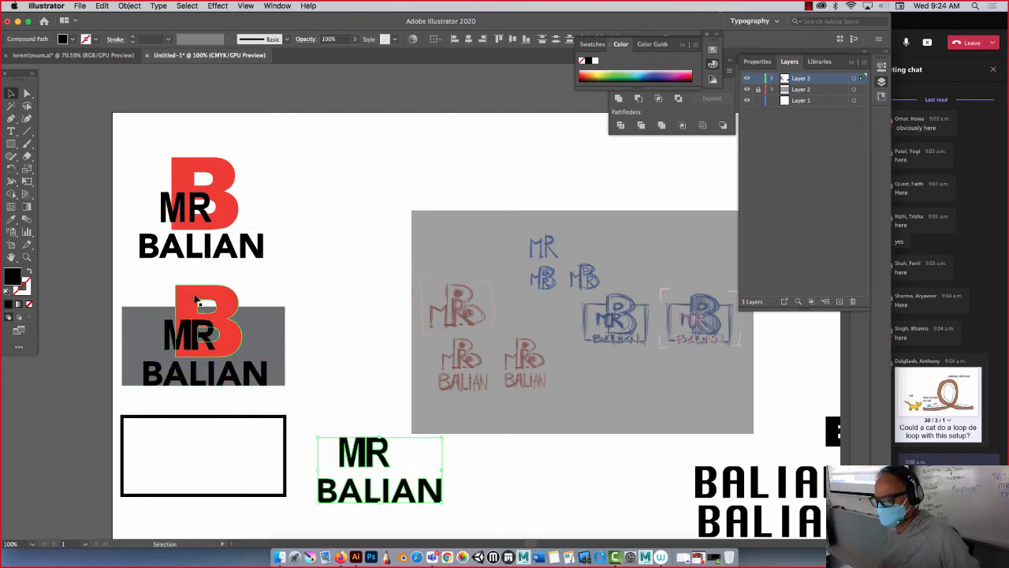
pyautogui.moveTo(196, 300); pyautogui.dragTo(444, 521)
pyautogui.moveTo(409, 461); pyautogui.dragTo(224, 450)
pyautogui.click(352, 459)
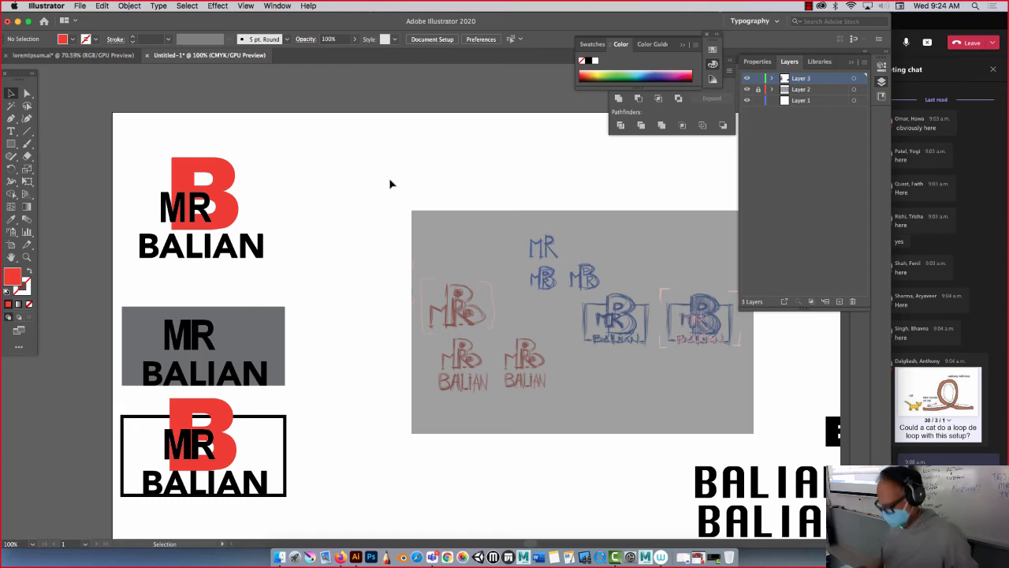
pyautogui.press('super+minus')
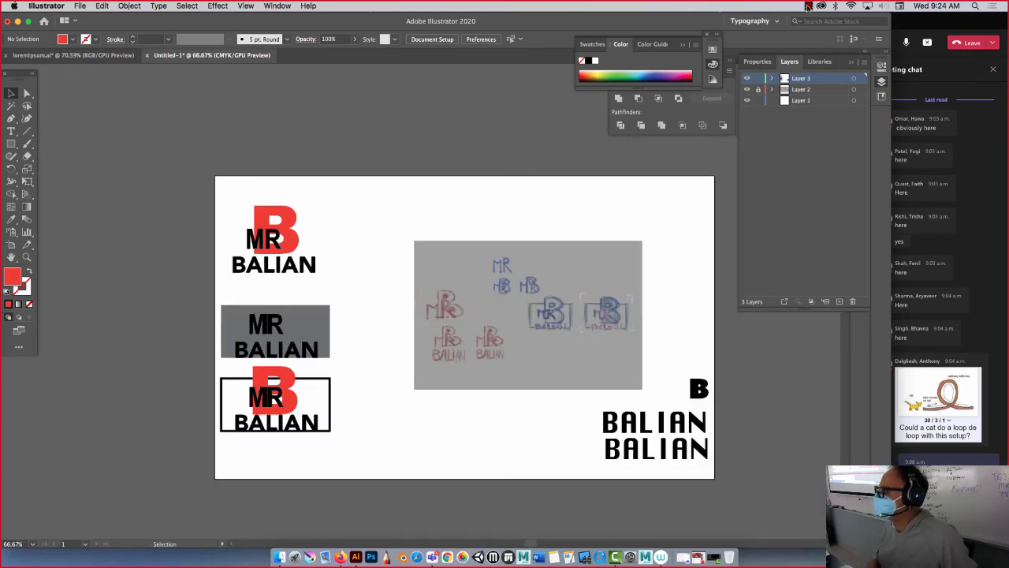
pyautogui.click(808, 6)
pyautogui.click(423, 114)
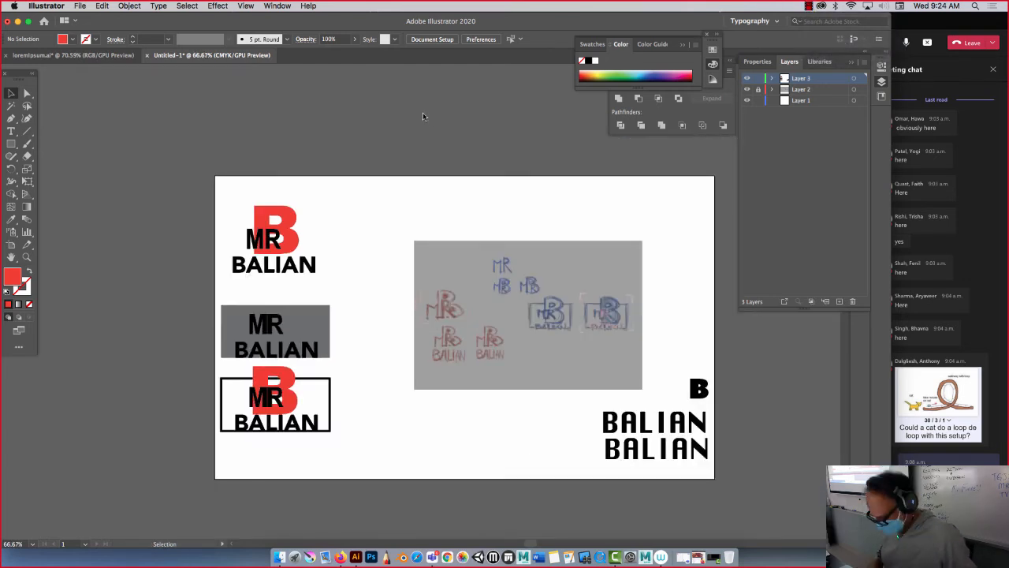
pyautogui.press('super+equal')
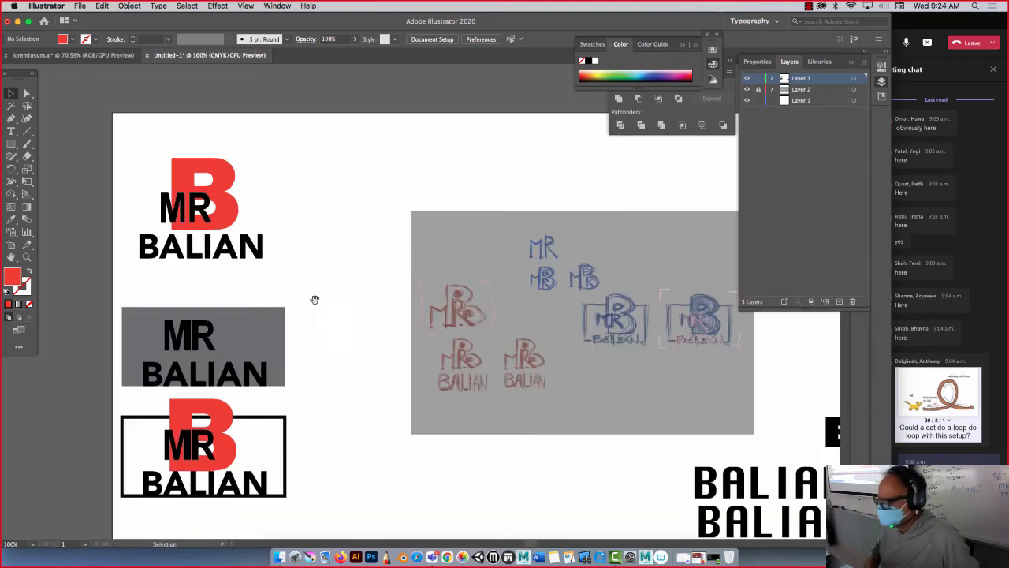
# Step: Move the red B out beside the outlined box and thin its stem by shifting its left-edge anchor points right
pyautogui.moveTo(313, 295); pyautogui.dragTo(306, 193)
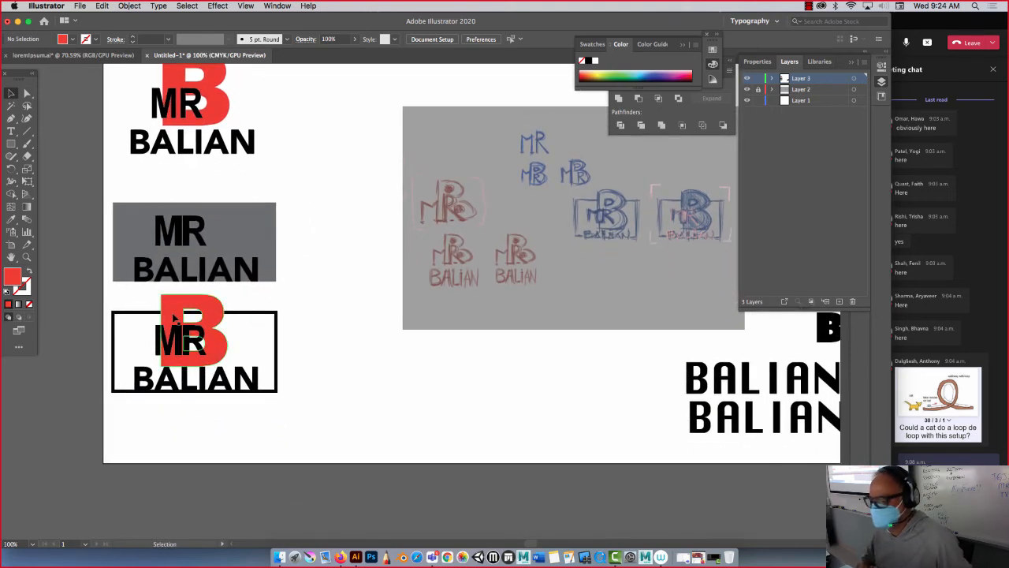
pyautogui.click(174, 317)
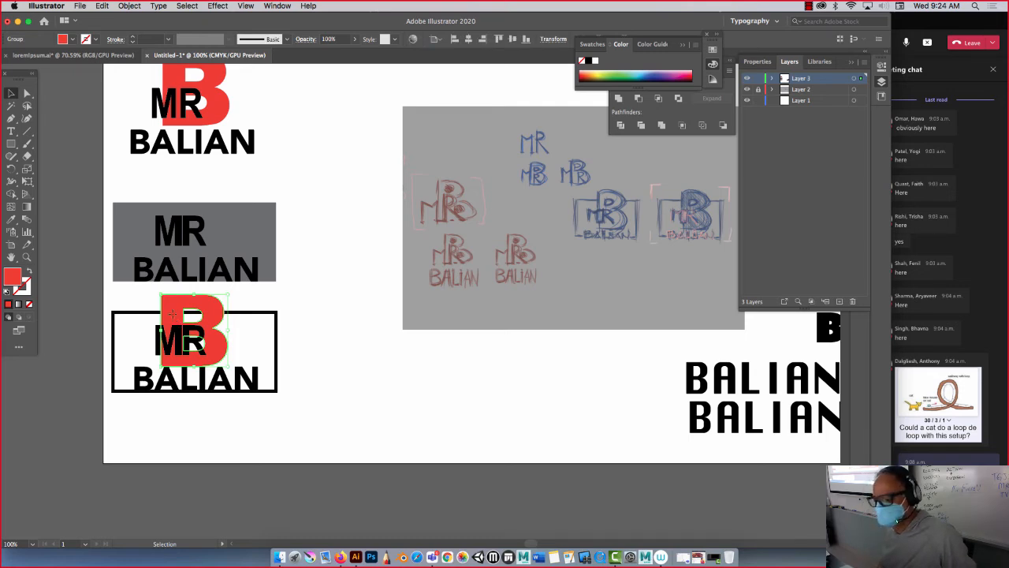
pyautogui.moveTo(172, 314); pyautogui.dragTo(320, 427)
pyautogui.click(27, 93)
pyautogui.press('Right')
pyautogui.press('Right')
pyautogui.press('Right')
pyautogui.press('Right')
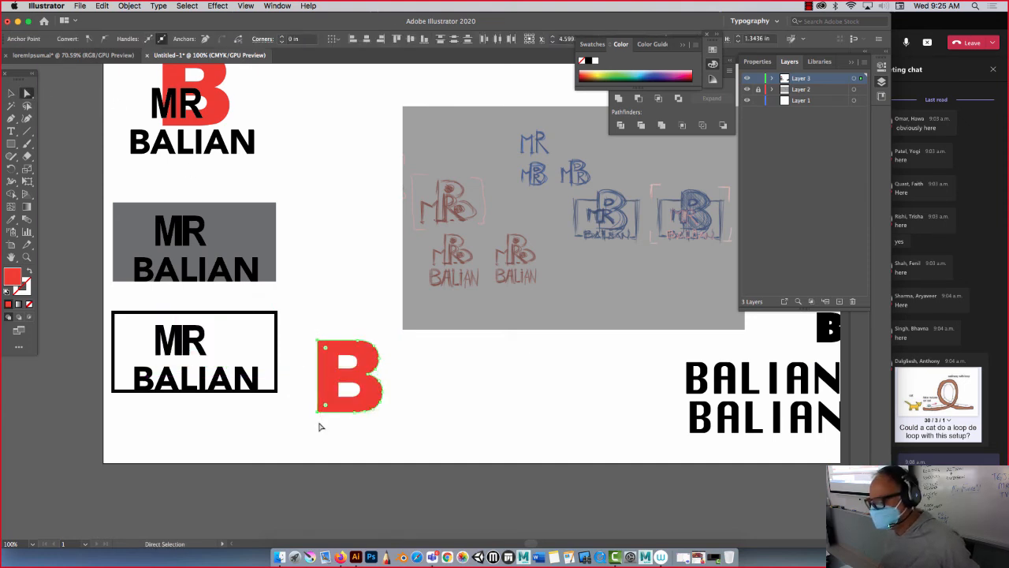
pyautogui.press('Right')
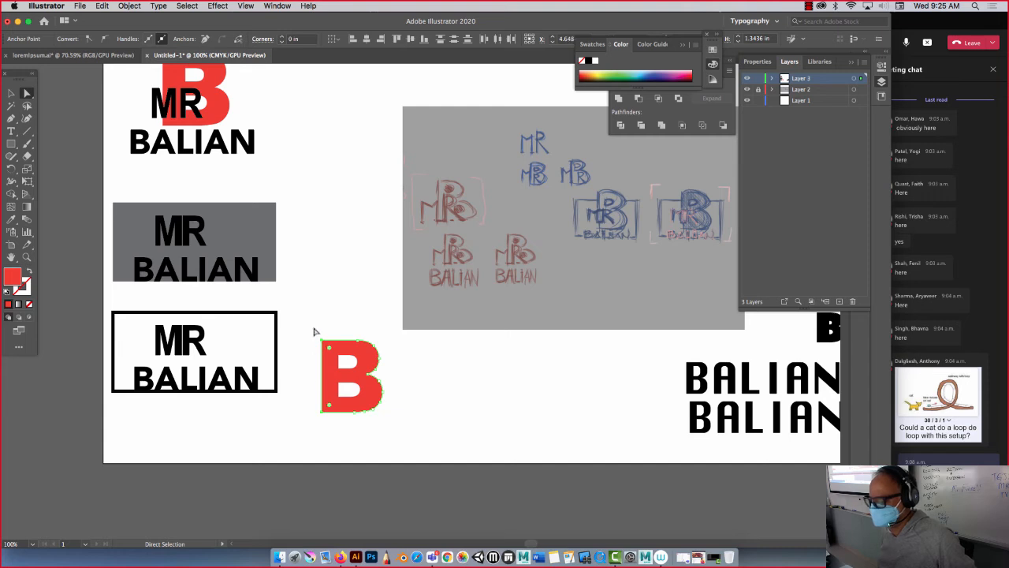
# Step: Move the thinned red B back into the outlined box behind MR, with its top rising above the frame
pyautogui.click(11, 93)
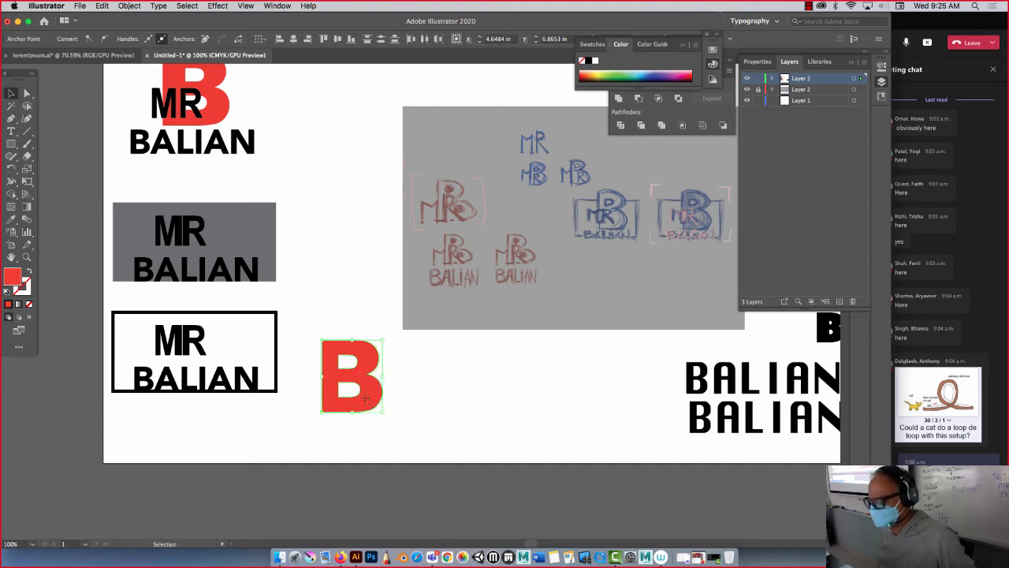
pyautogui.moveTo(351, 377); pyautogui.dragTo(222, 358)
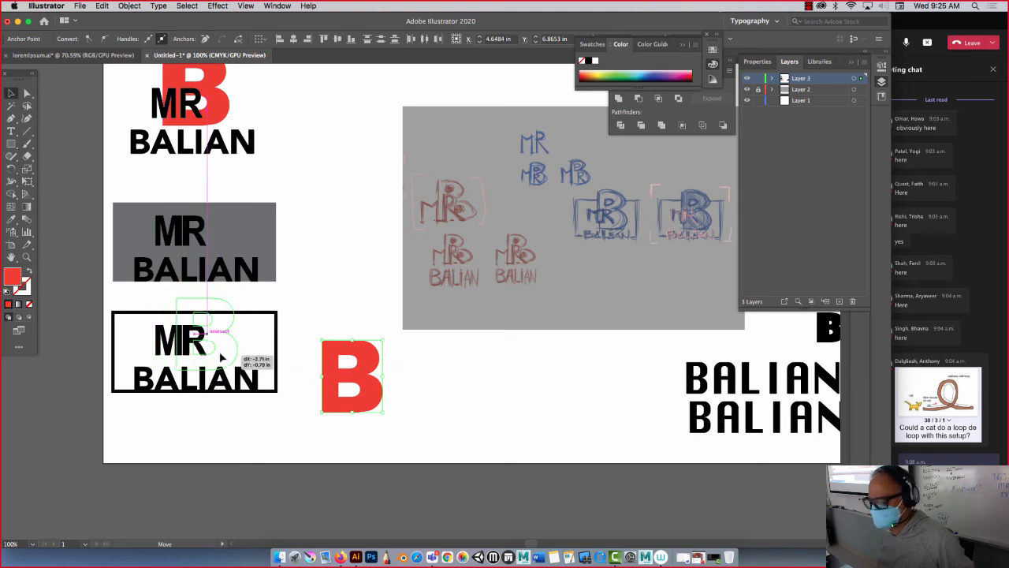
pyautogui.moveTo(222, 357); pyautogui.dragTo(214, 359)
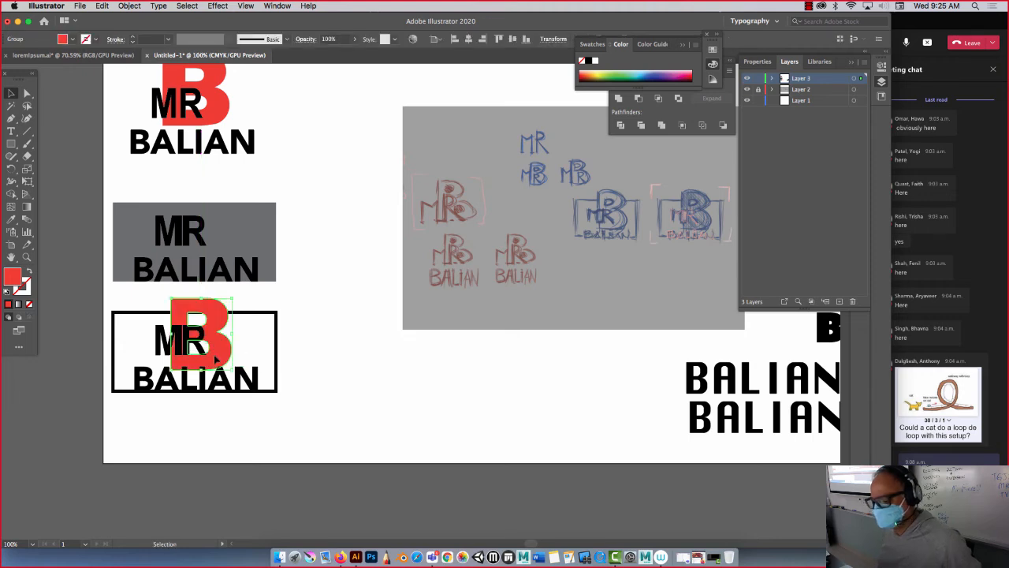
pyautogui.click(128, 333)
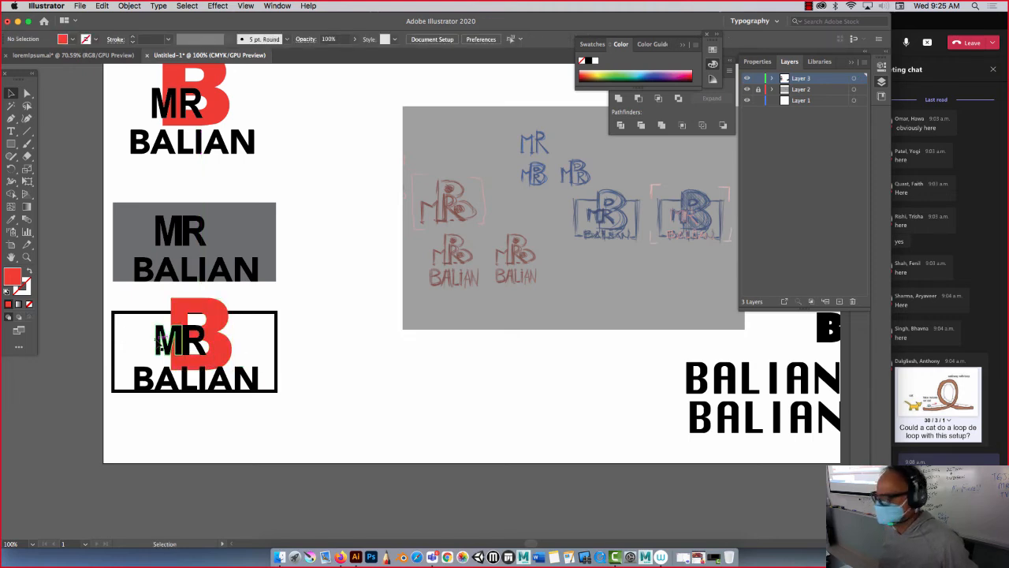
# Step: Thin the black outlined box around the lower logo to a 2 pt stroke weight
pyautogui.click(158, 340)
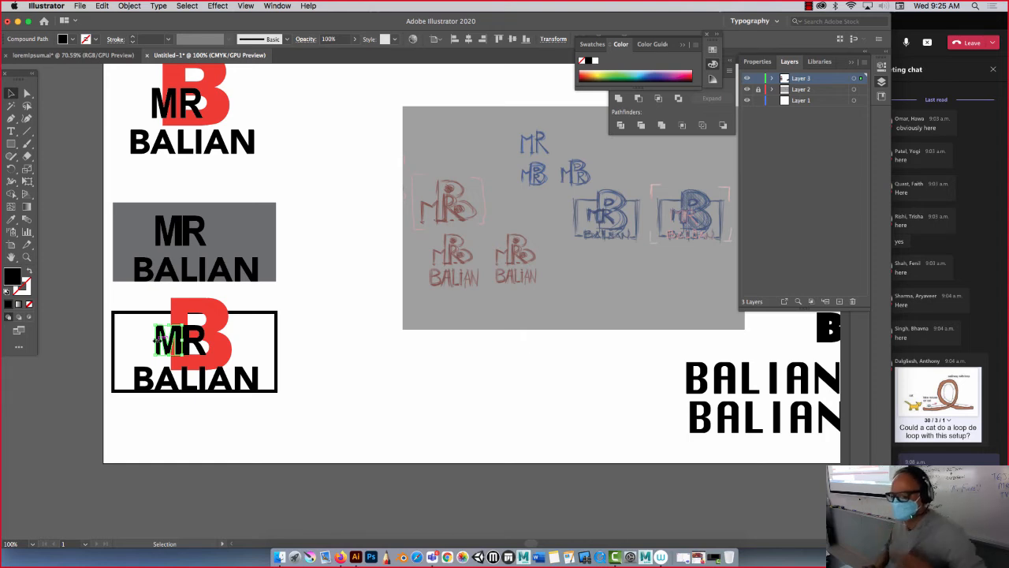
pyautogui.click(132, 313)
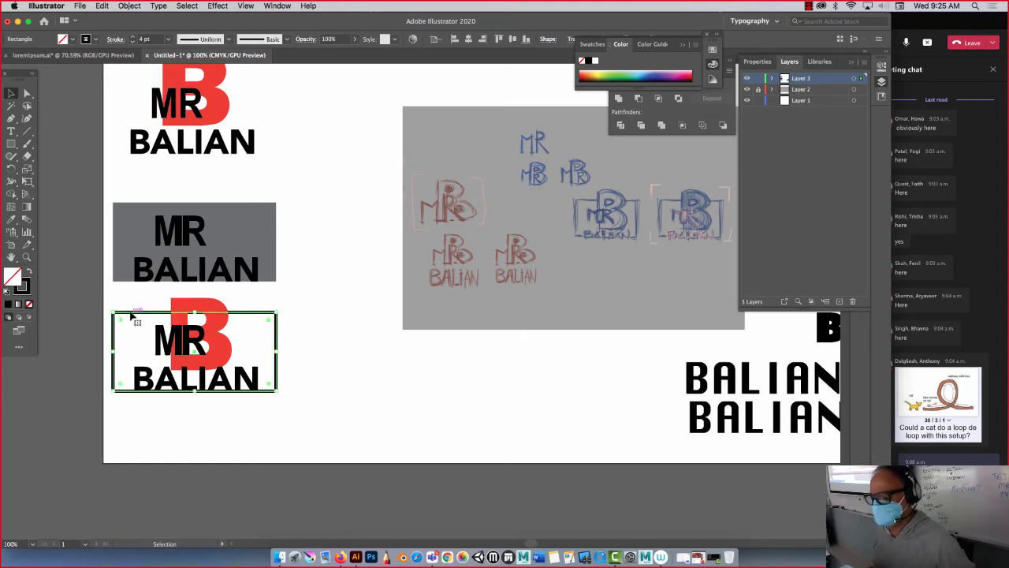
pyautogui.click(168, 38)
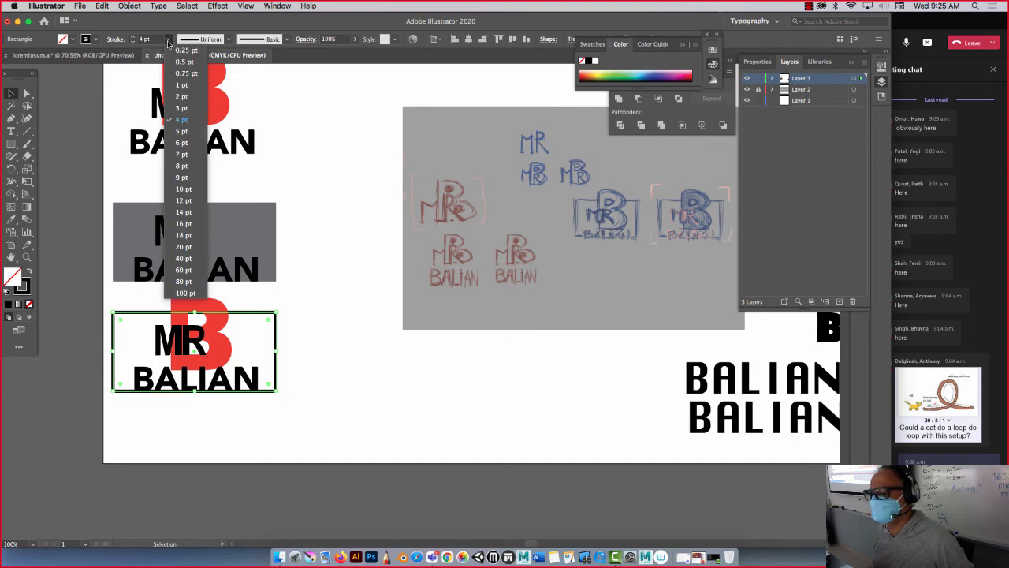
pyautogui.click(182, 96)
pyautogui.click(336, 295)
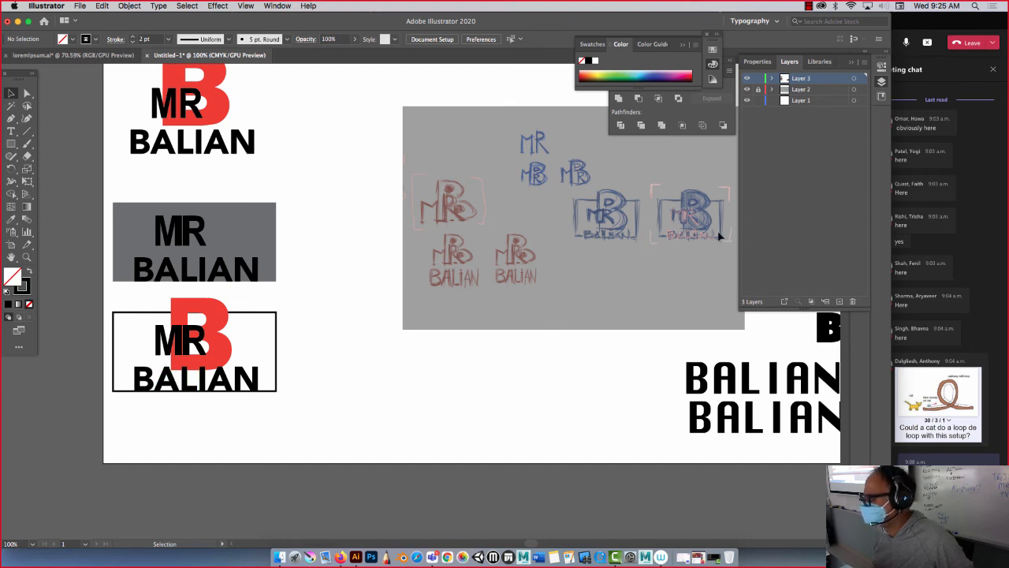
# Step: Lower the boxed MR slightly toward the surname and turn its black fill into an unfilled 2 pt black outline
pyautogui.click(181, 353)
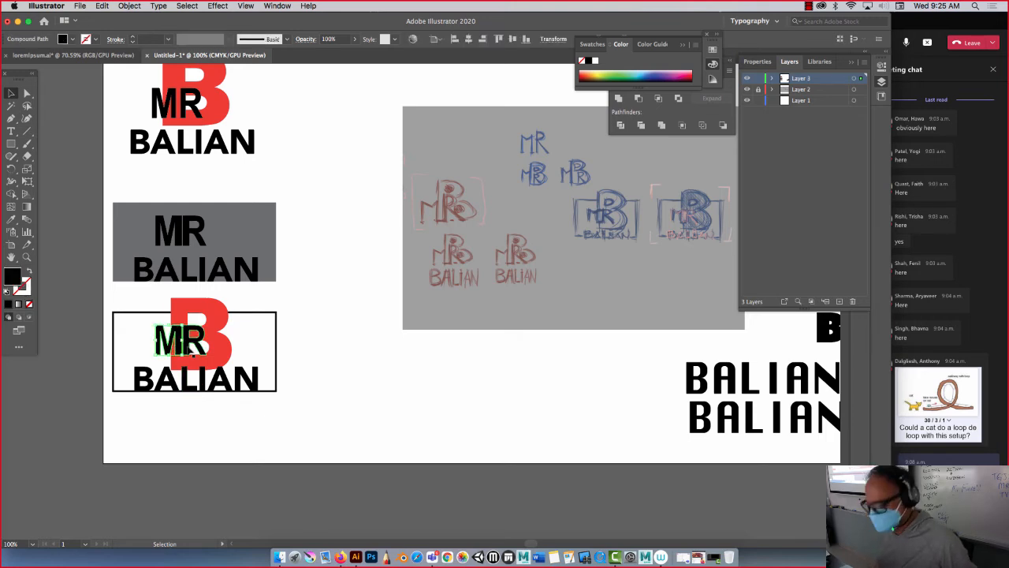
pyautogui.keyDown('shift'); pyautogui.click(199, 344); pyautogui.keyUp('shift')
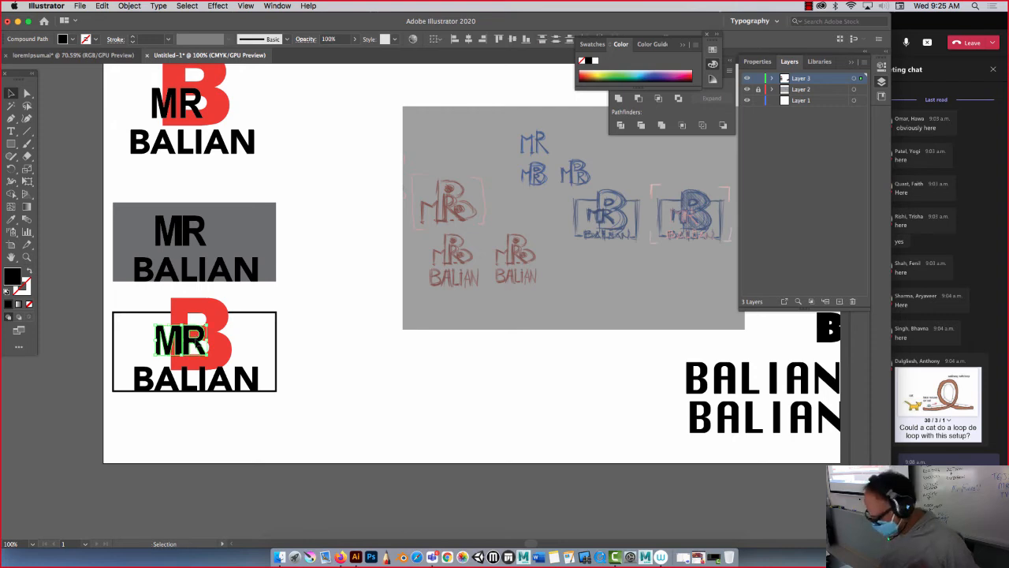
pyautogui.moveTo(202, 345); pyautogui.dragTo(202, 348)
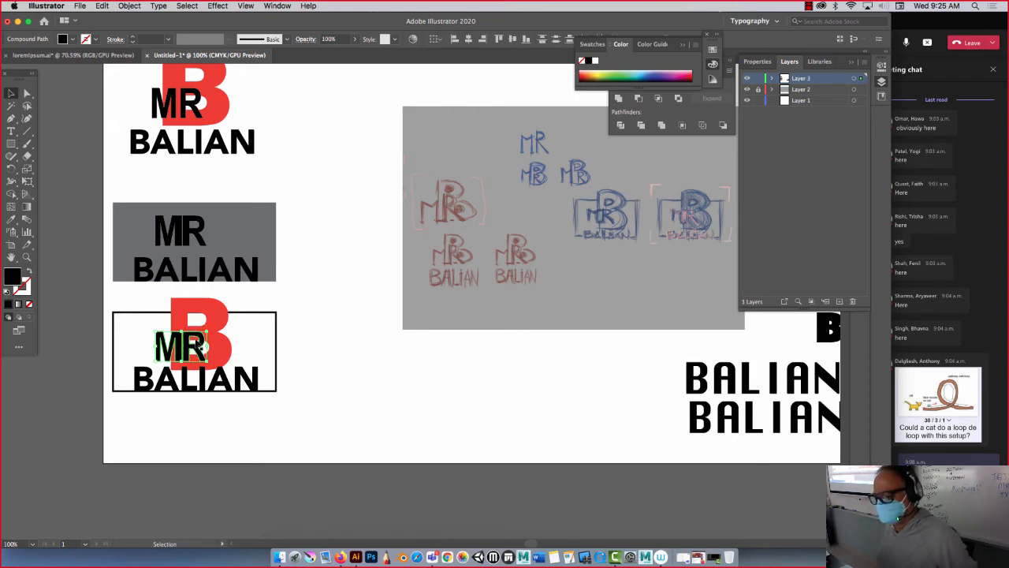
pyautogui.click(30, 272)
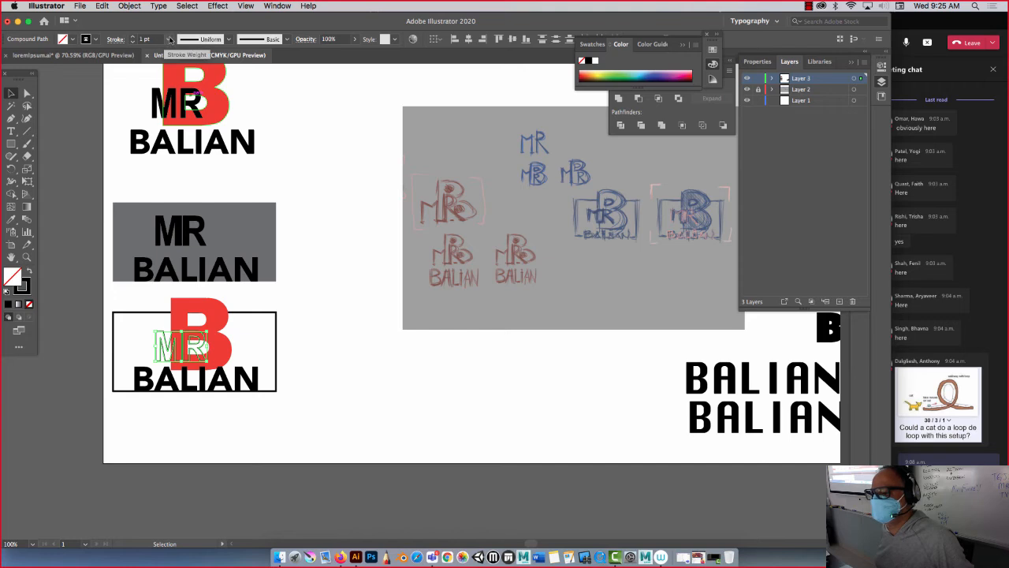
pyautogui.click(169, 39)
pyautogui.click(181, 96)
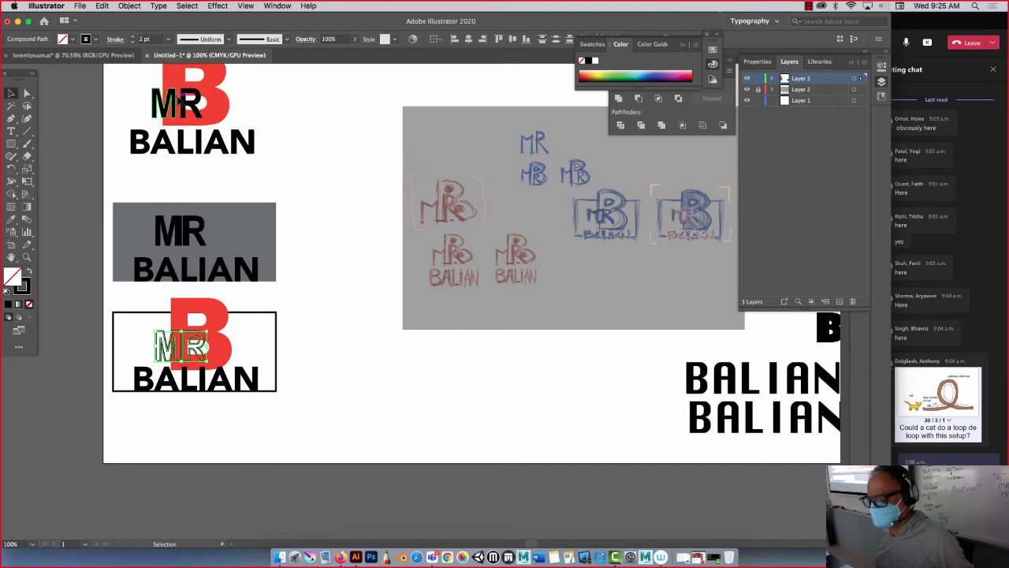
pyautogui.click(349, 248)
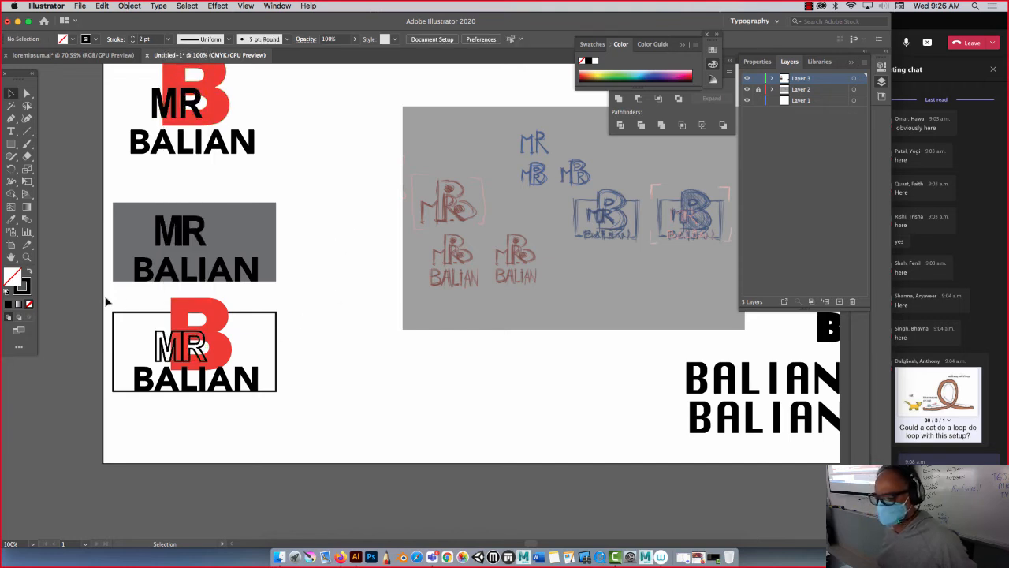
# Step: Duplicate the whole outlined-box logo into the empty artboard area below the sketch image
pyautogui.moveTo(107, 301); pyautogui.dragTo(295, 410)
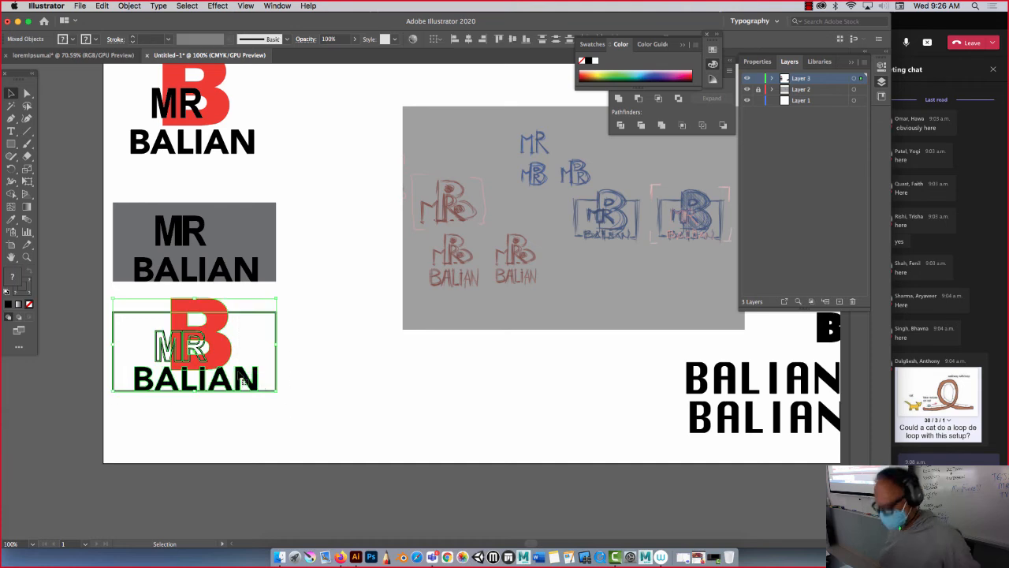
pyautogui.moveTo(213, 353); pyautogui.dragTo(410, 404)
pyautogui.click(317, 303)
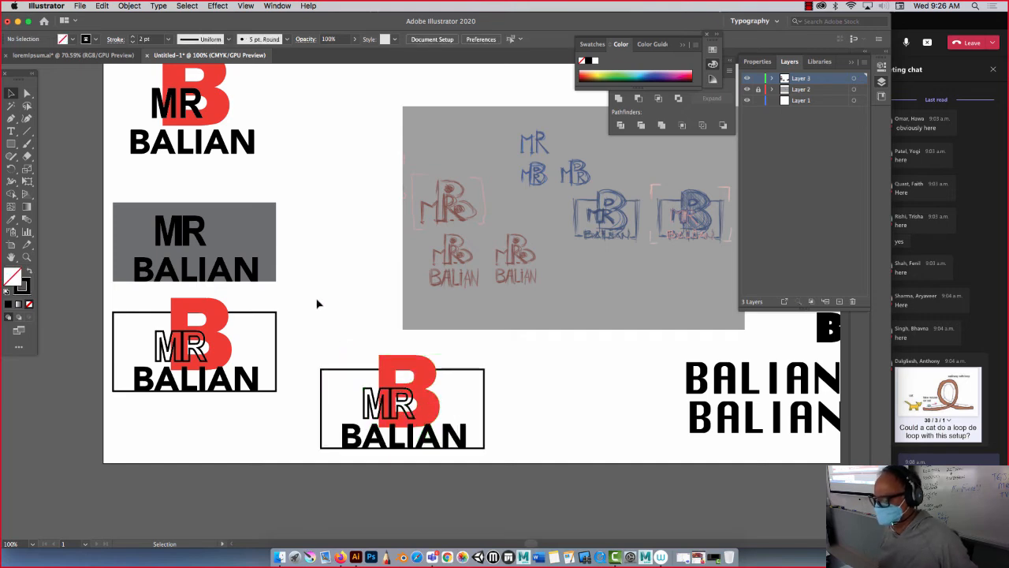
# Step: Nudge the duplicated logo's outlined R left so its stem overlaps the M's right leg
pyautogui.click(384, 404)
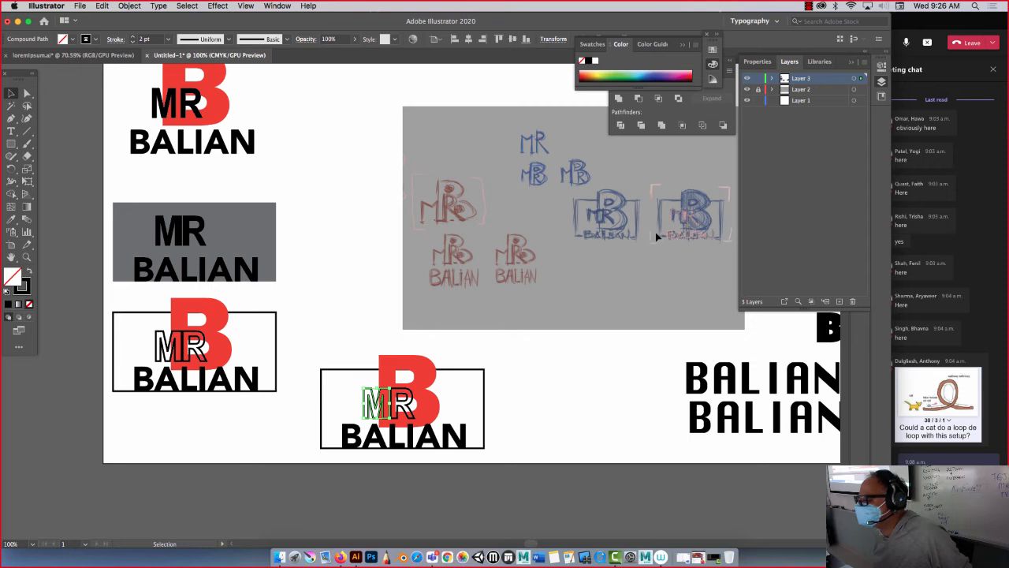
pyautogui.moveTo(390, 404); pyautogui.dragTo(411, 404)
pyautogui.press('super+equal')
pyautogui.press('super+equal')
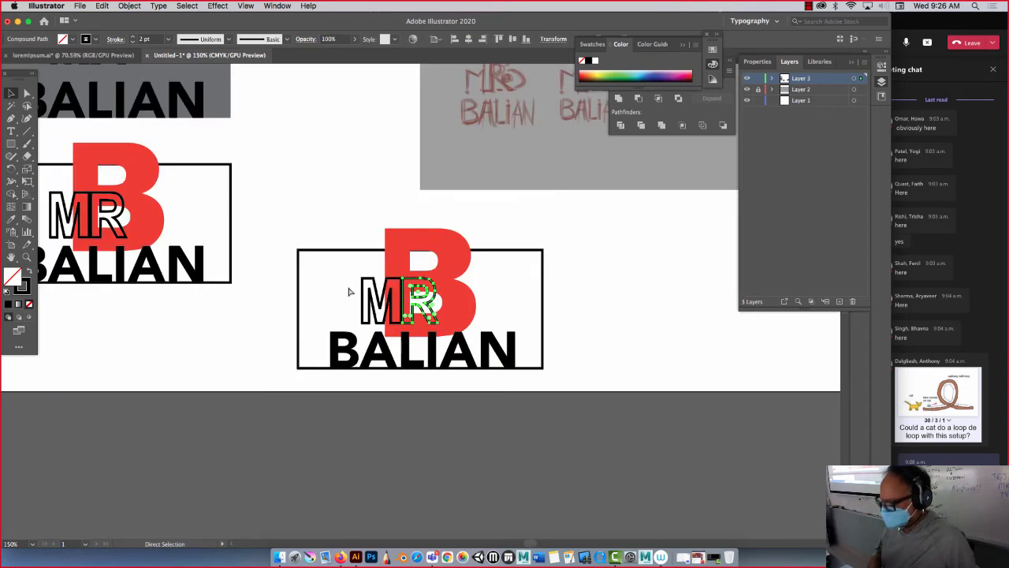
pyautogui.press('Left')
pyautogui.press('Left')
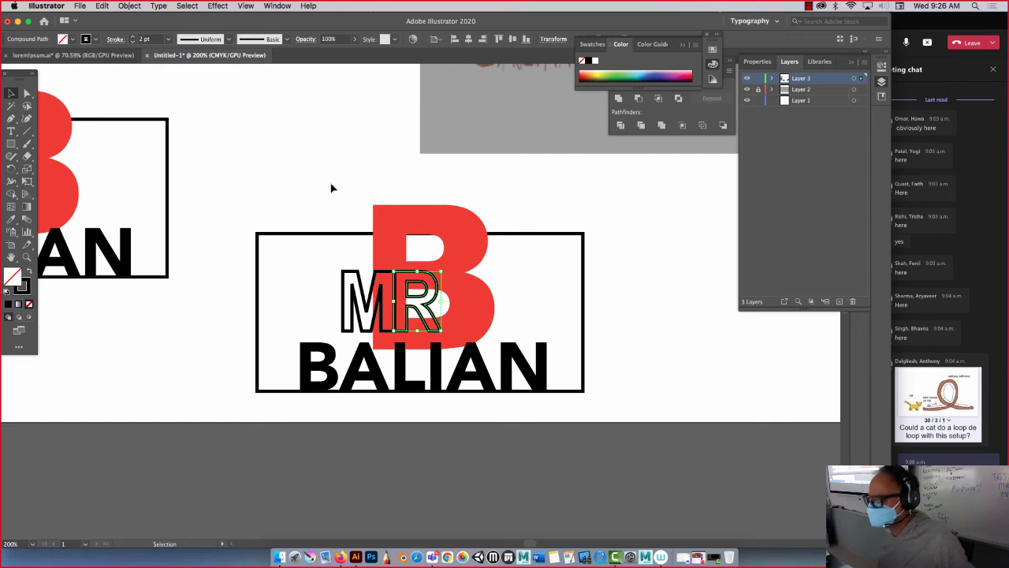
pyautogui.press('Left')
pyautogui.press('Left')
pyautogui.press('Left')
pyautogui.press('Left')
pyautogui.press('Left')
pyautogui.press('Left')
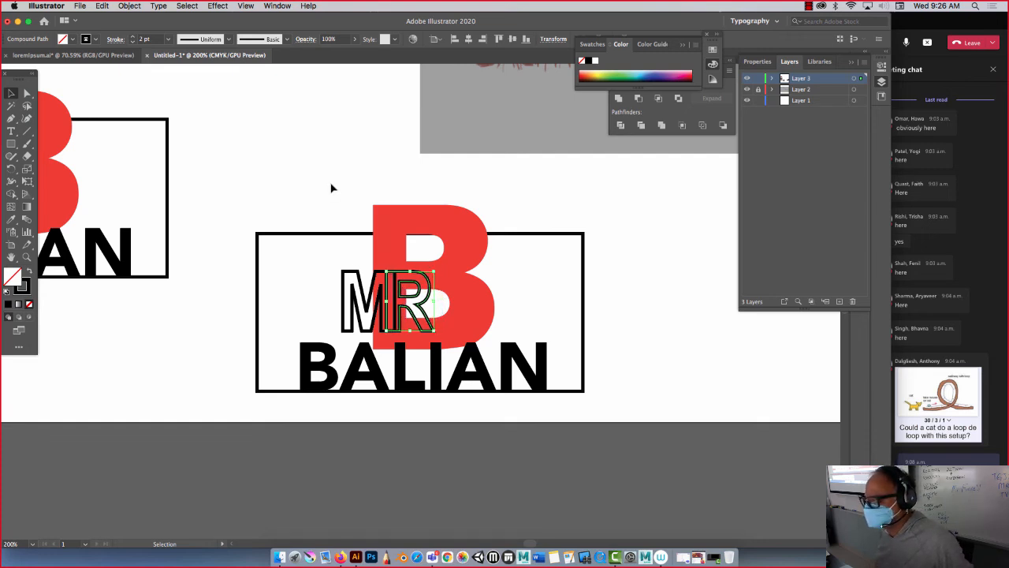
pyautogui.press('Left')
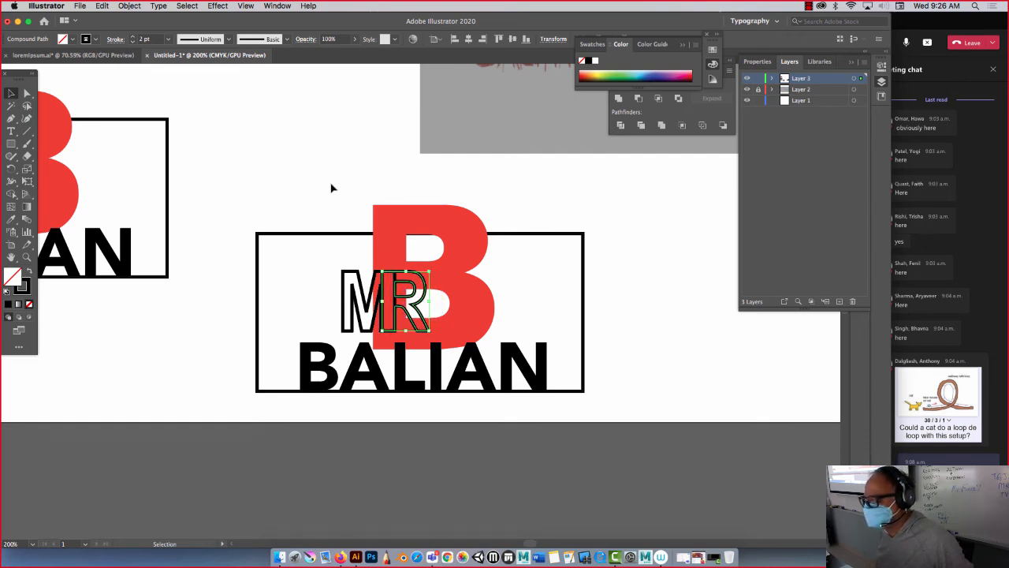
pyautogui.click(266, 169)
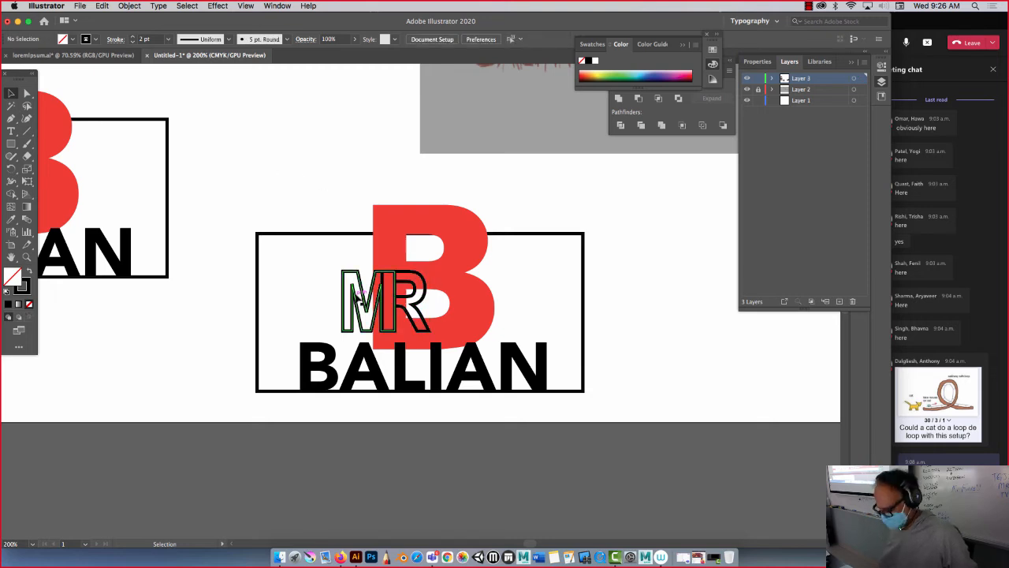
# Step: Move the duplicate's outlined M and R together out of the box into the empty space above it
pyautogui.click(373, 306)
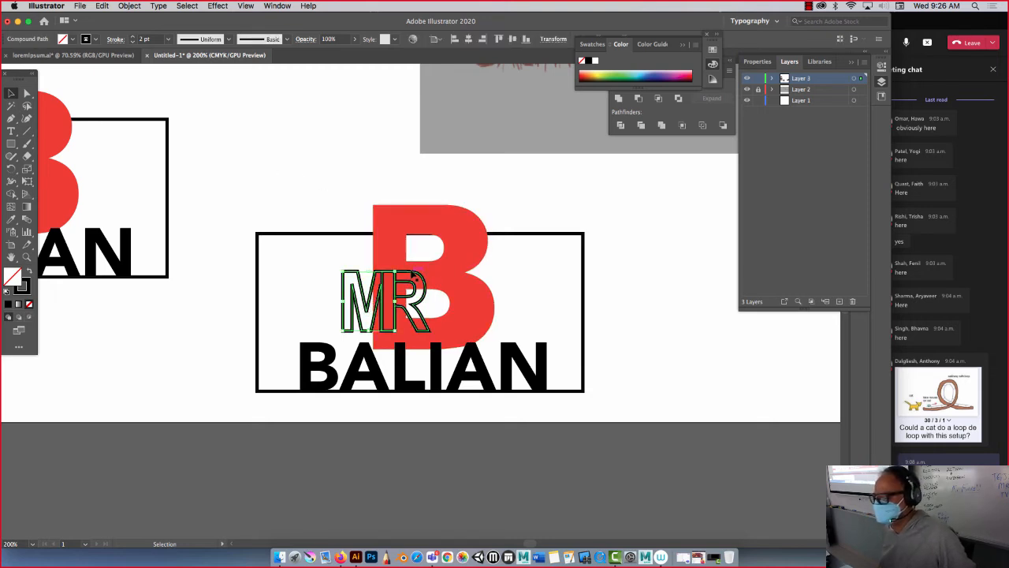
pyautogui.keyDown('shift'); pyautogui.click(412, 274); pyautogui.keyUp('shift')
pyautogui.moveTo(411, 274); pyautogui.dragTo(318, 126)
pyautogui.click(297, 102)
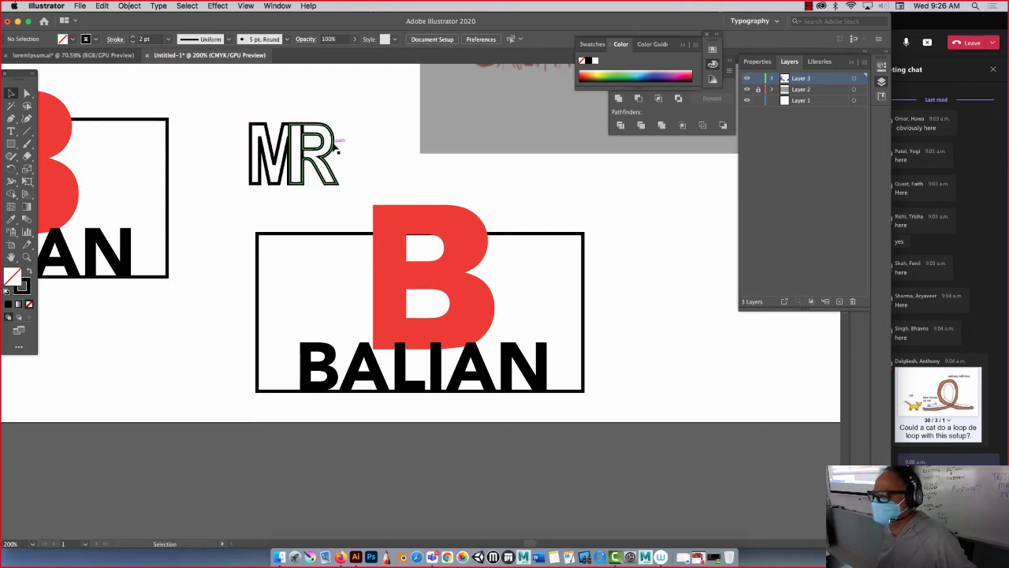
# Step: Nudge the separated R right until its stem sits edge to edge with the M
pyautogui.click(334, 143)
pyautogui.press('Right')
pyautogui.press('Right')
pyautogui.press('Right')
pyautogui.press('Right')
pyautogui.press('Right')
pyautogui.press('Right')
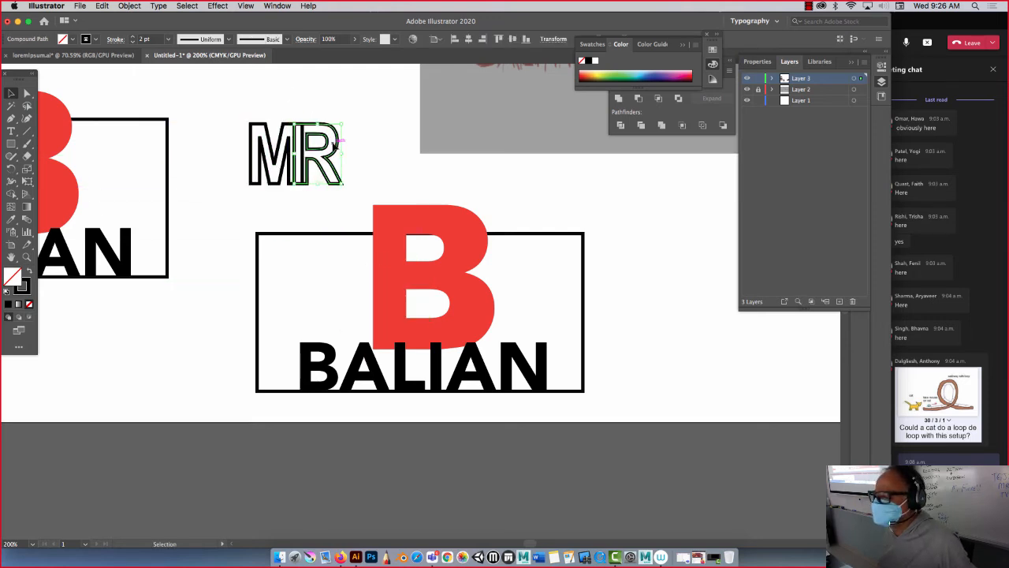
pyautogui.press('Right')
pyautogui.press('Right')
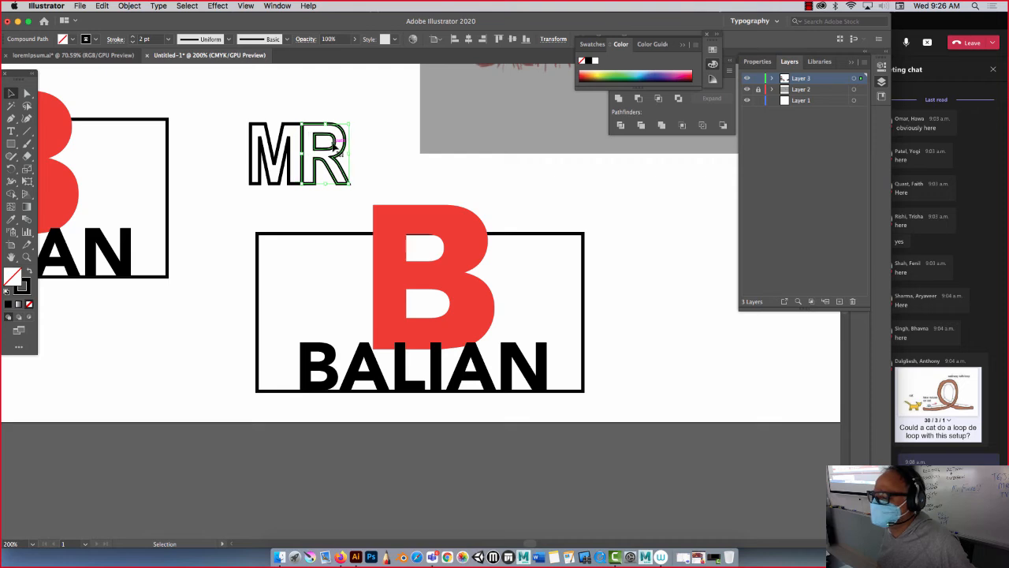
# Step: Move the color controls off the Pathfinder options and try to Merge the adjoining M and R outlines
pyautogui.moveTo(243, 110); pyautogui.dragTo(372, 202)
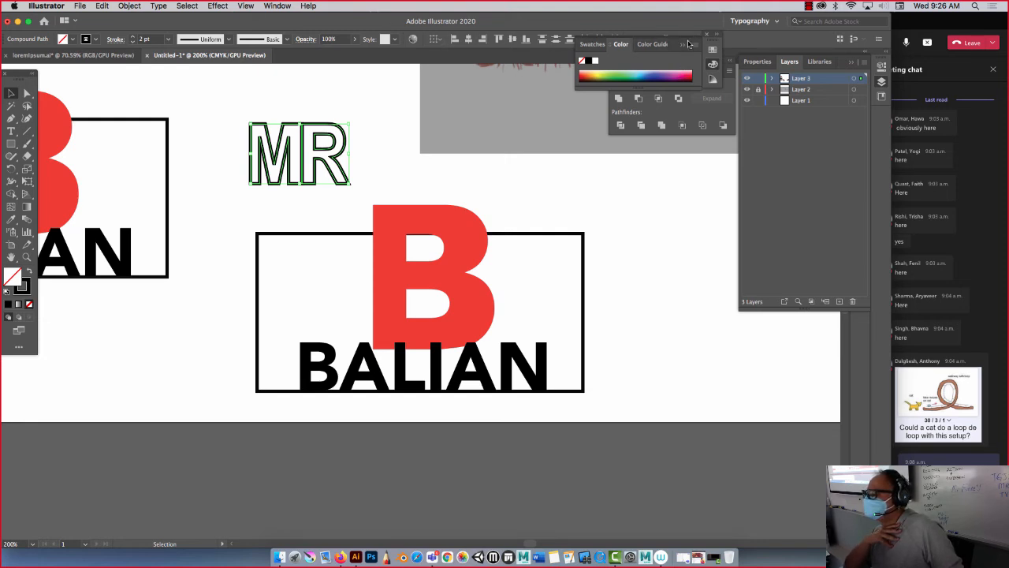
pyautogui.moveTo(689, 43); pyautogui.dragTo(718, 175)
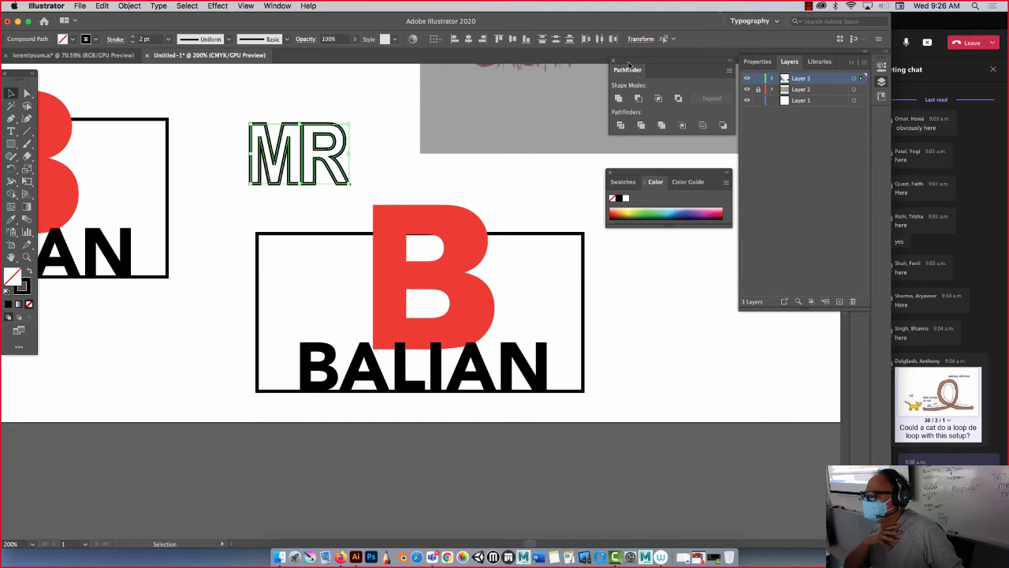
pyautogui.click(612, 62)
pyautogui.click(276, 6)
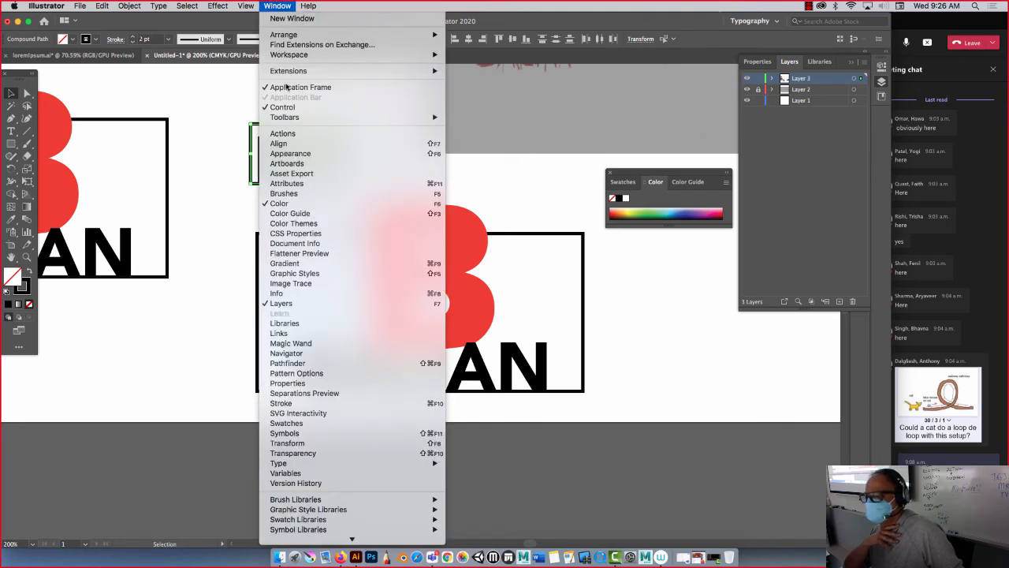
pyautogui.click(287, 364)
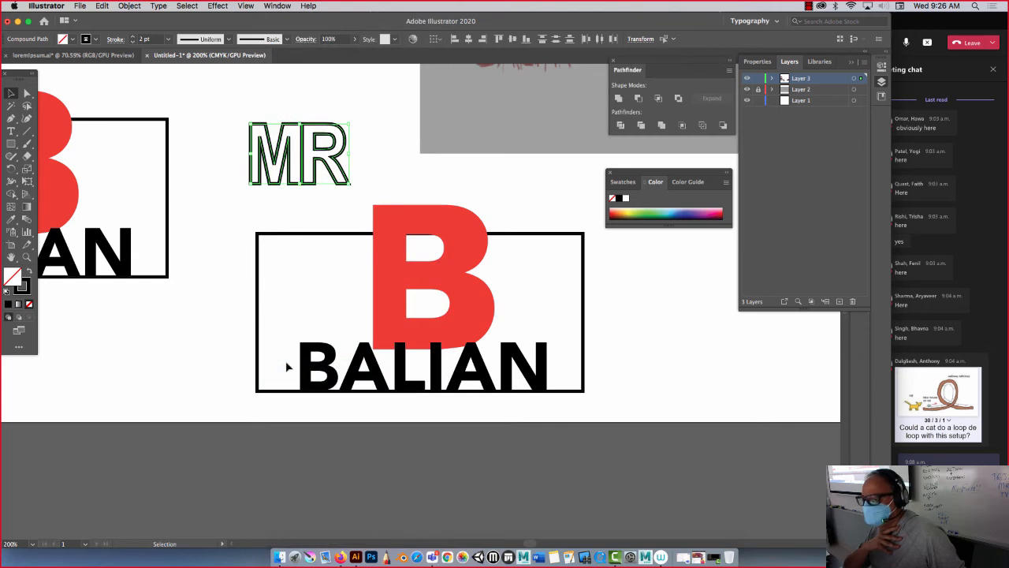
pyautogui.click(662, 126)
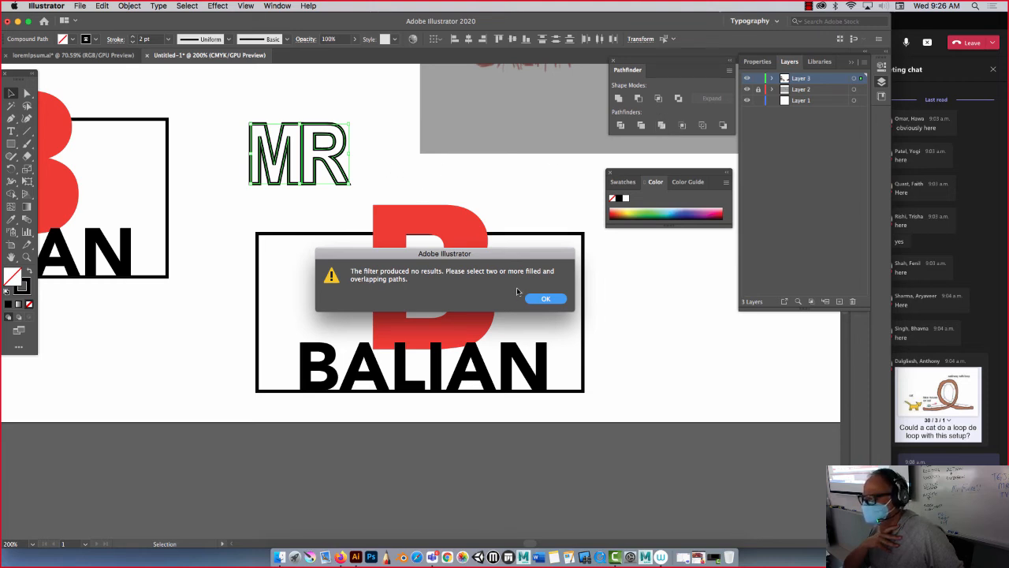
pyautogui.click(544, 299)
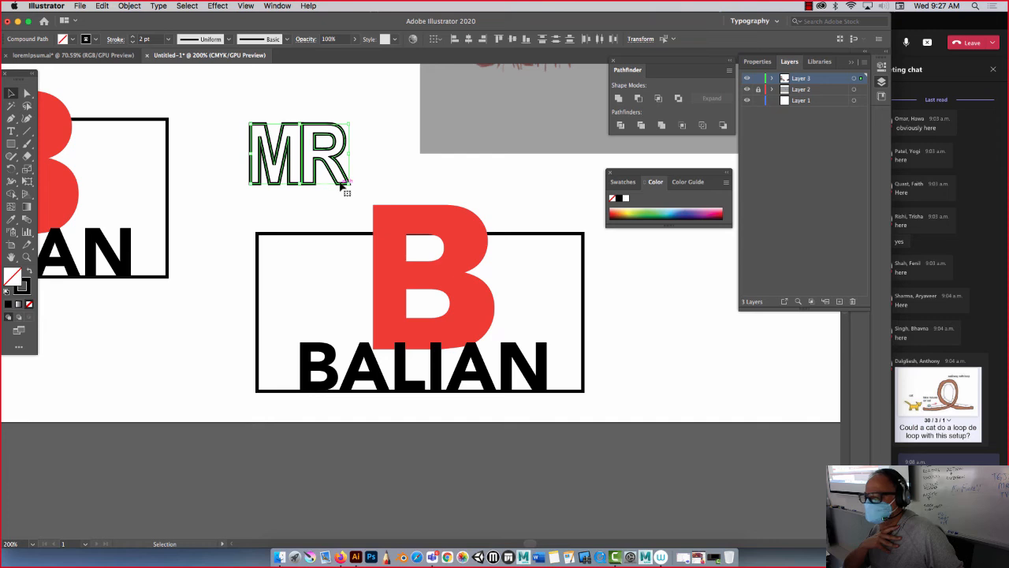
# Step: Reposition the R so its stem overlaps the M's right leg, and try the Pathfinder Merge on both letters again
pyautogui.moveTo(343, 187)
pyautogui.mouseDown()
pyautogui.moveTo(370, 182)
pyautogui.moveTo(353, 190)
pyautogui.mouseUp()
pyautogui.click(371, 146)
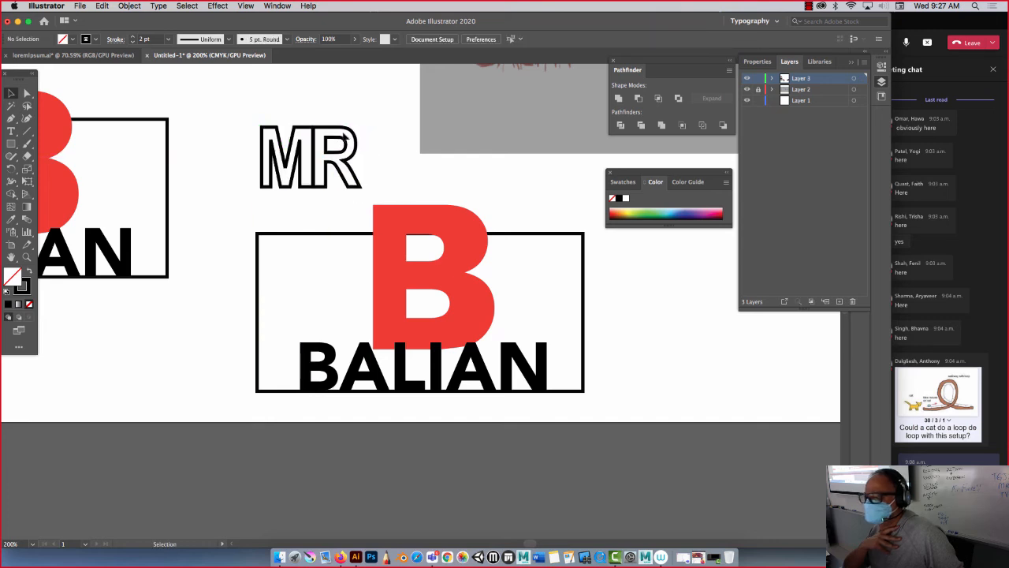
pyautogui.moveTo(340, 132); pyautogui.dragTo(355, 131)
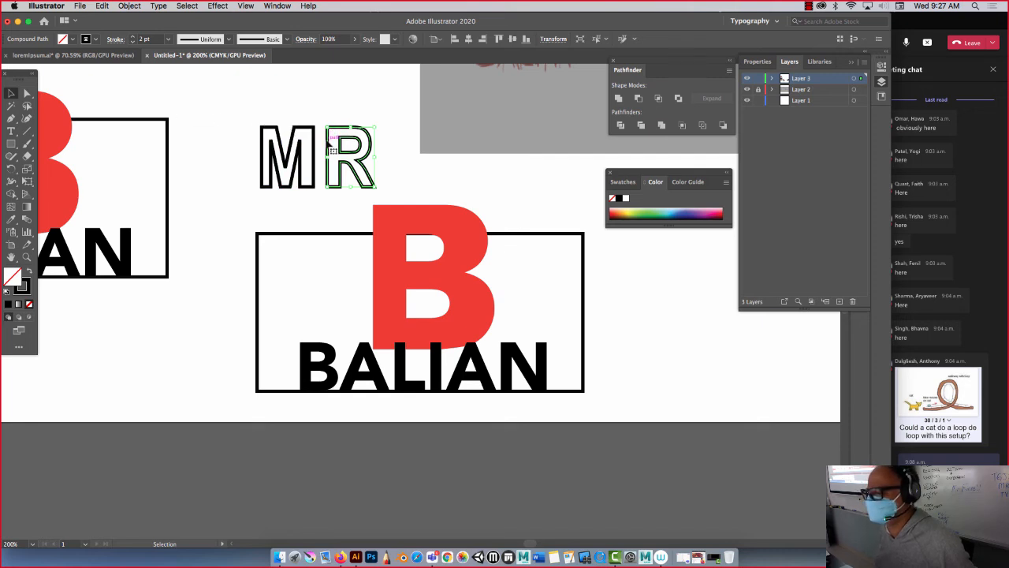
pyautogui.moveTo(328, 143)
pyautogui.mouseDown()
pyautogui.moveTo(310, 146)
pyautogui.moveTo(326, 150)
pyautogui.mouseUp()
pyautogui.moveTo(222, 104); pyautogui.dragTo(384, 200)
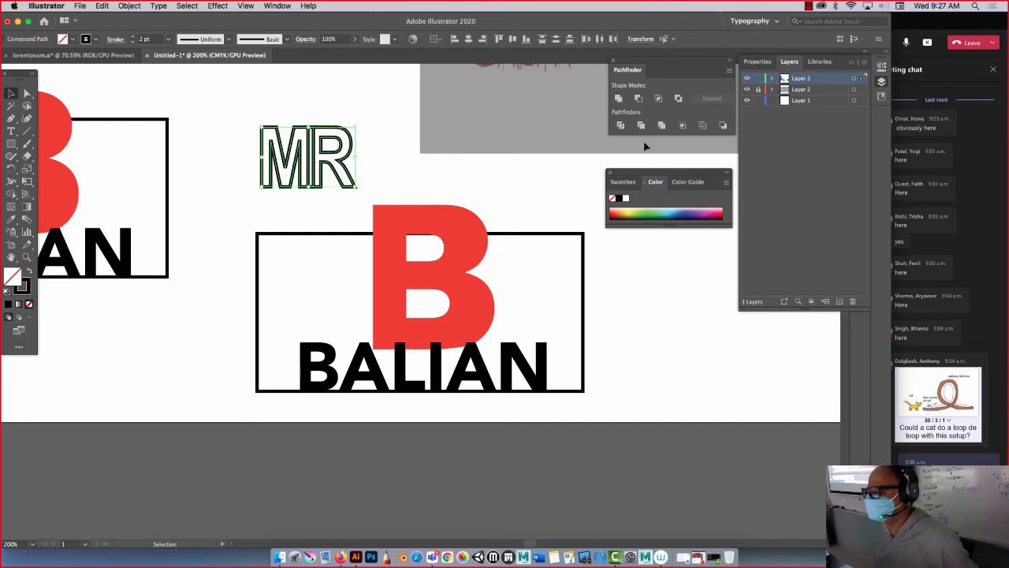
pyautogui.click(662, 127)
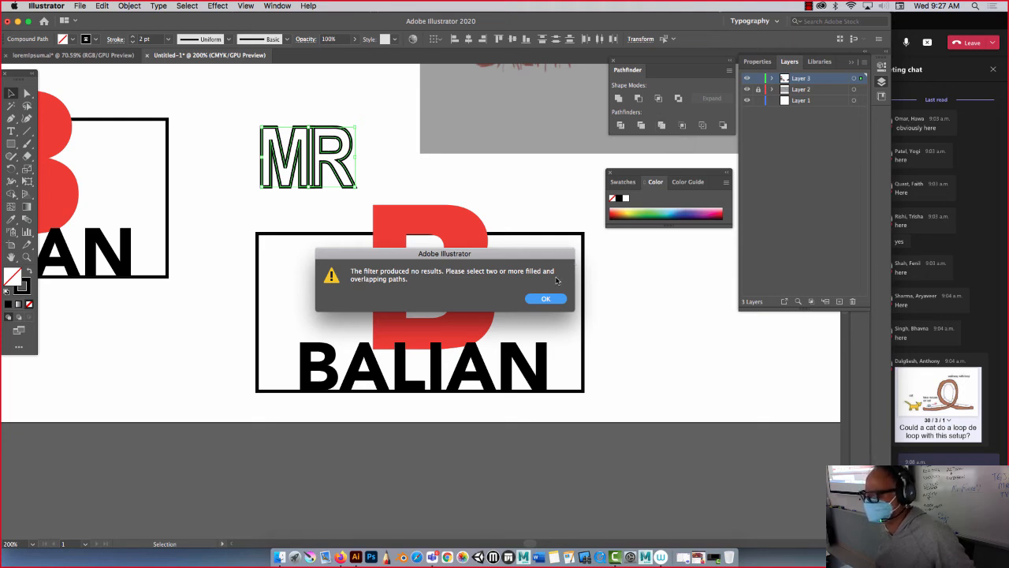
pyautogui.click(547, 299)
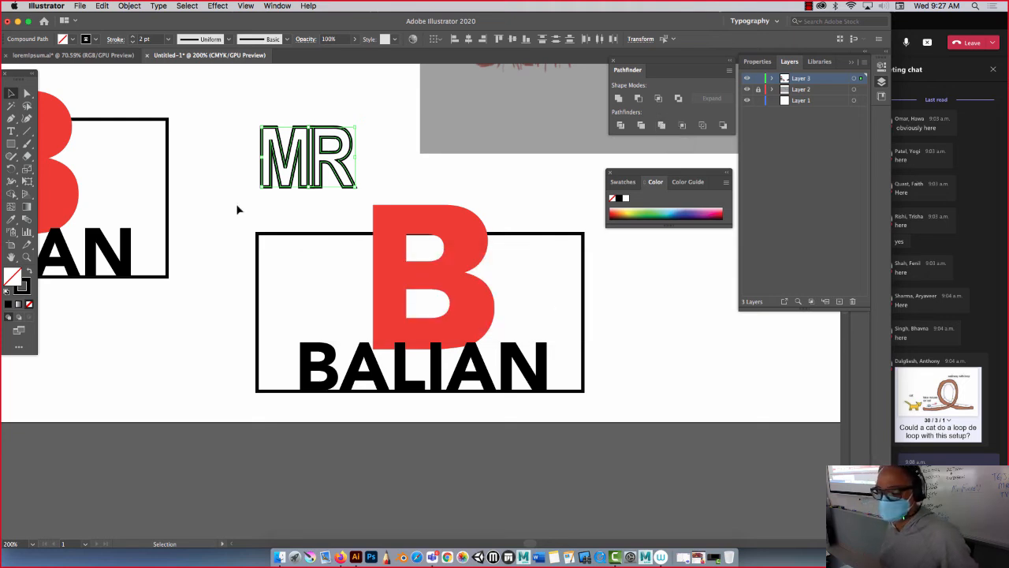
# Step: Separate the outlined R from the M and delete the anchor points along the left edge of its stem
pyautogui.click(224, 160)
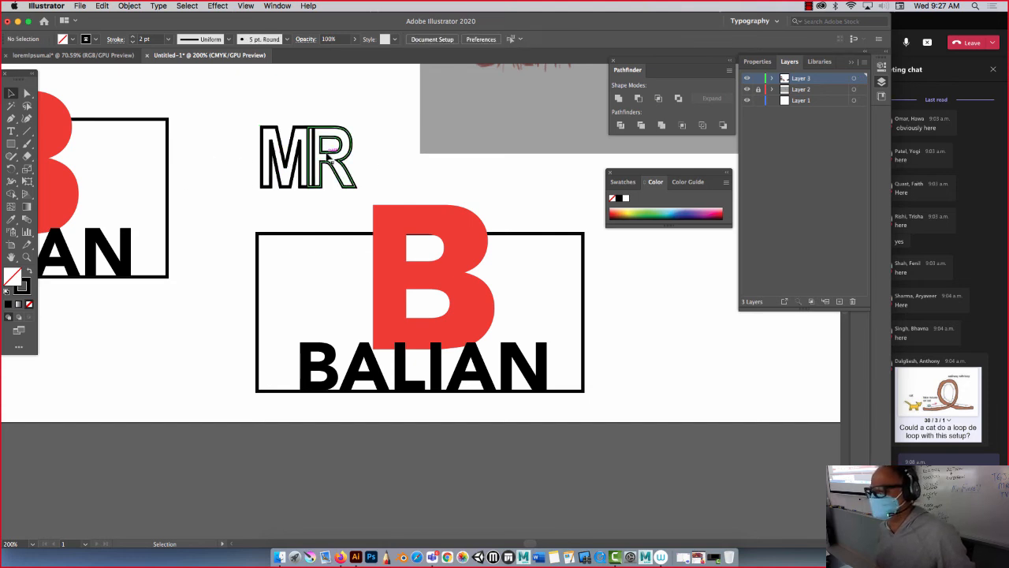
pyautogui.moveTo(331, 157); pyautogui.dragTo(362, 157)
pyautogui.click(27, 93)
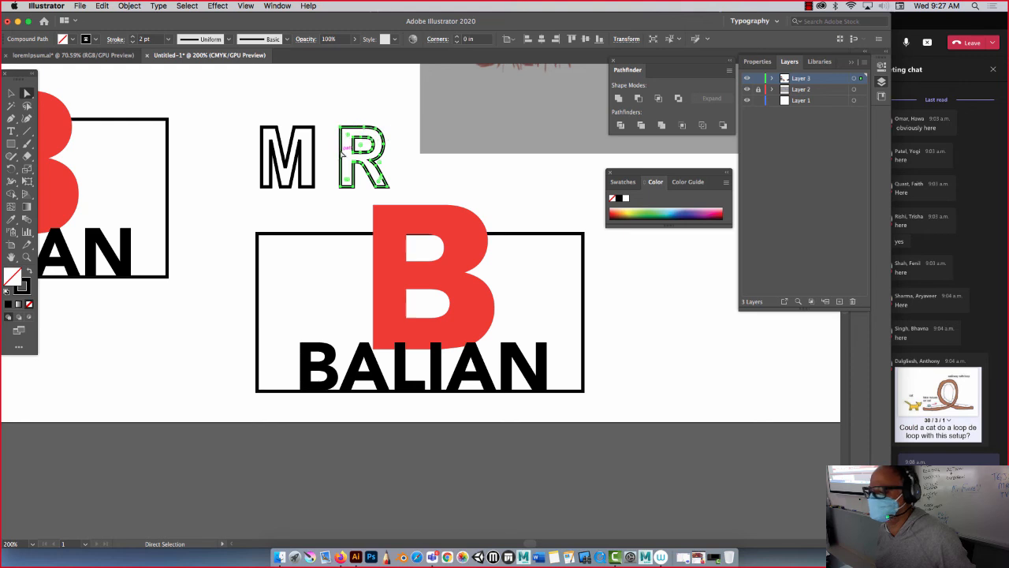
pyautogui.moveTo(333, 117); pyautogui.dragTo(341, 204)
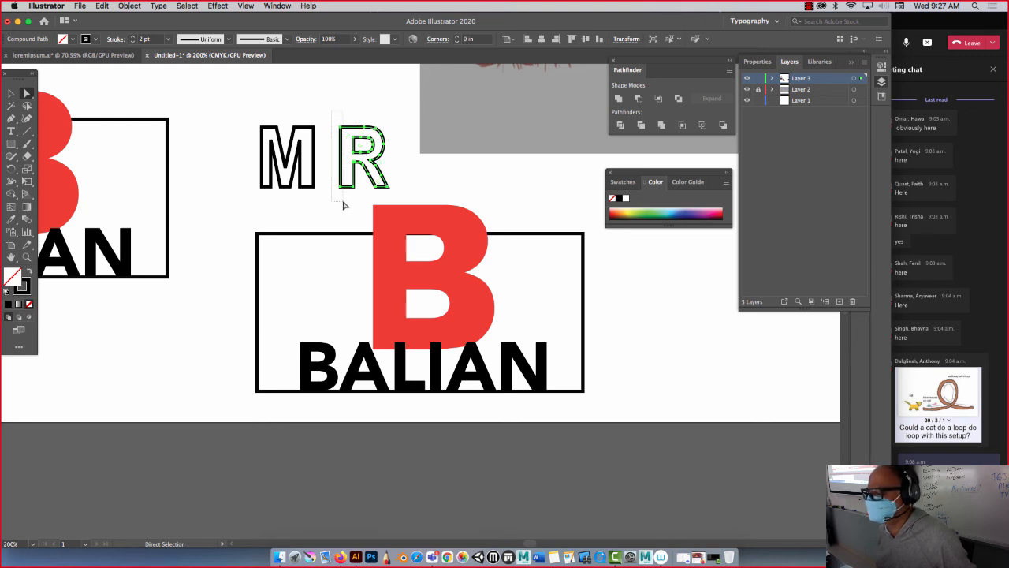
pyautogui.press('Delete')
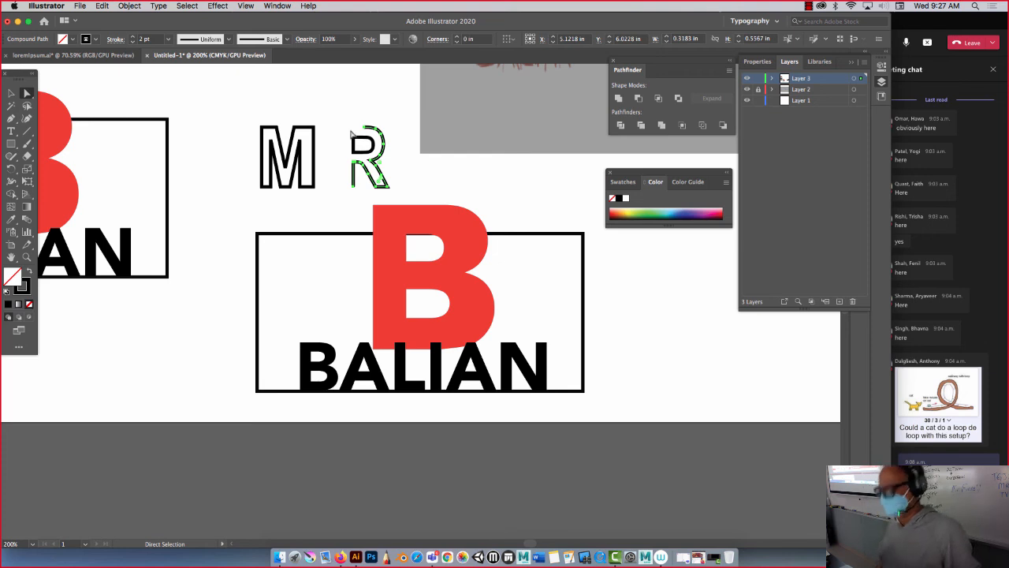
# Step: Extend the open upper edge of the R leftward until its end lines up with the remaining stem edge
pyautogui.press('super+equal')
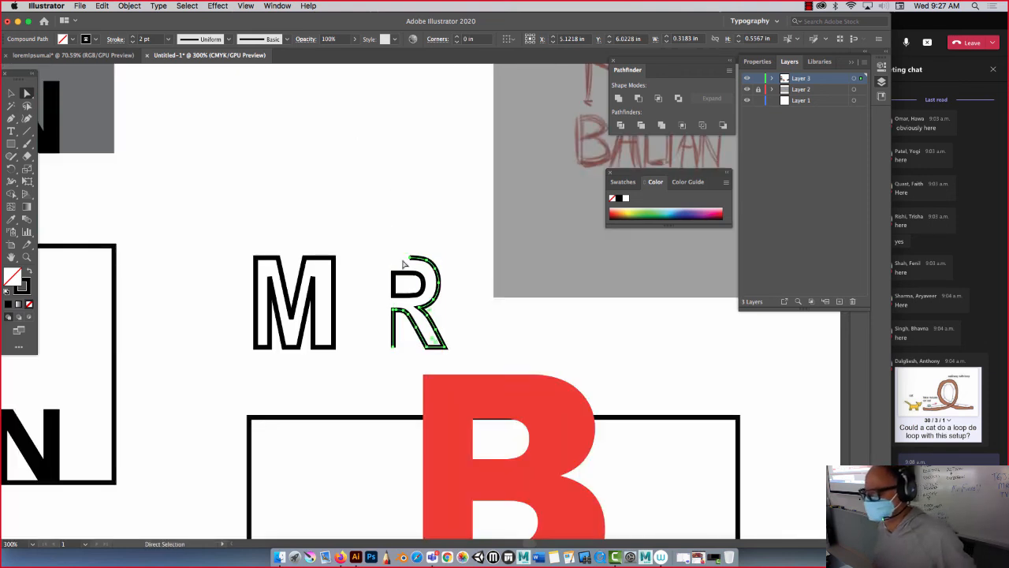
pyautogui.click(411, 259)
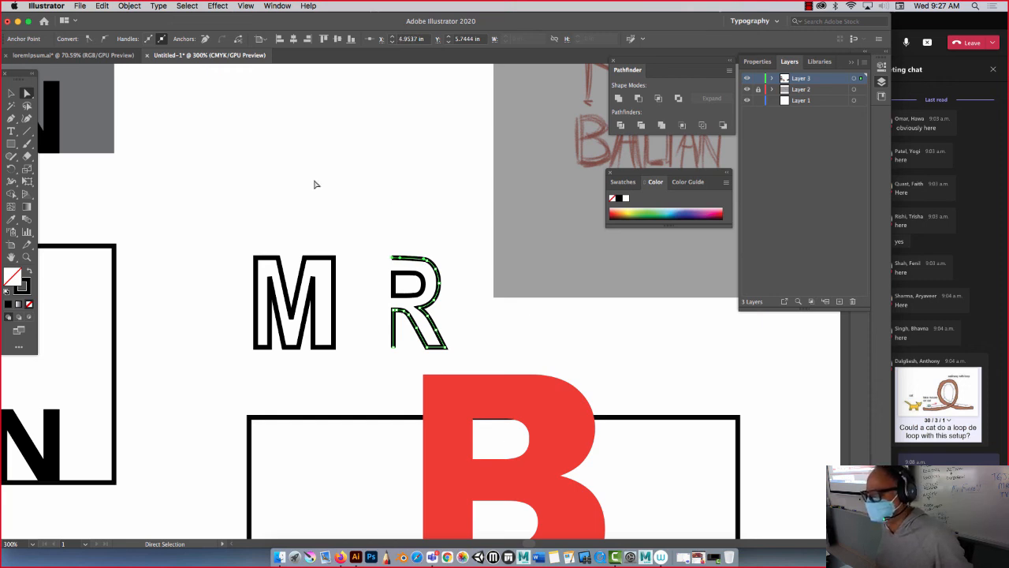
pyautogui.click(12, 93)
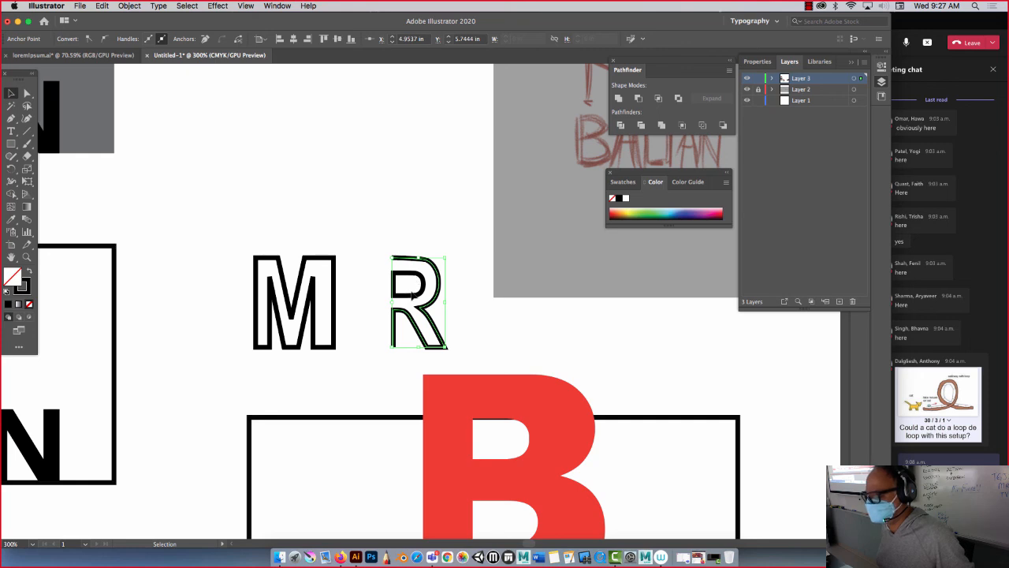
pyautogui.click(323, 175)
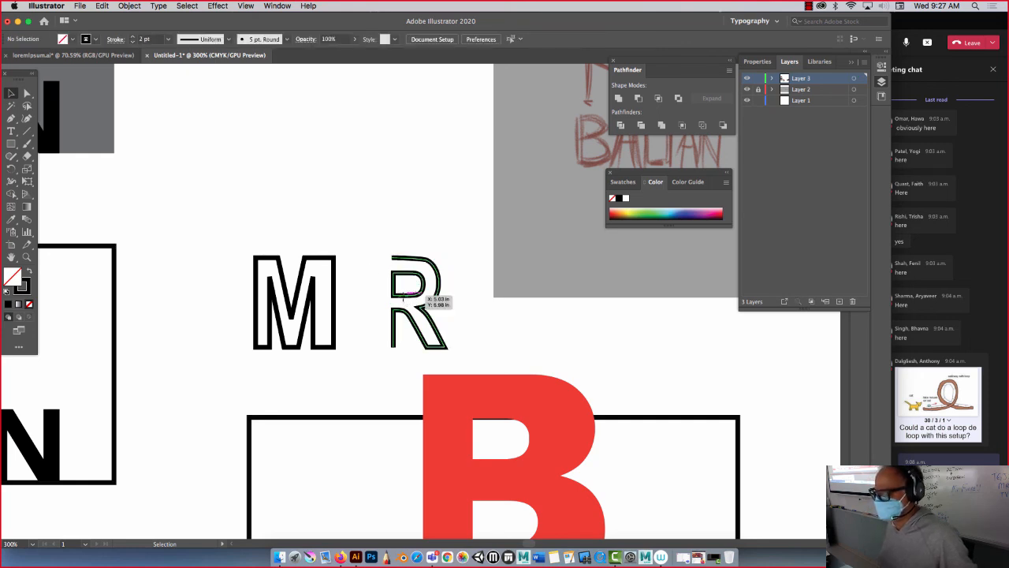
# Step: Move the opened R up to the M and nudge it sideways to leave a narrow gap between the letters
pyautogui.moveTo(423, 298); pyautogui.dragTo(351, 298)
pyautogui.click(292, 182)
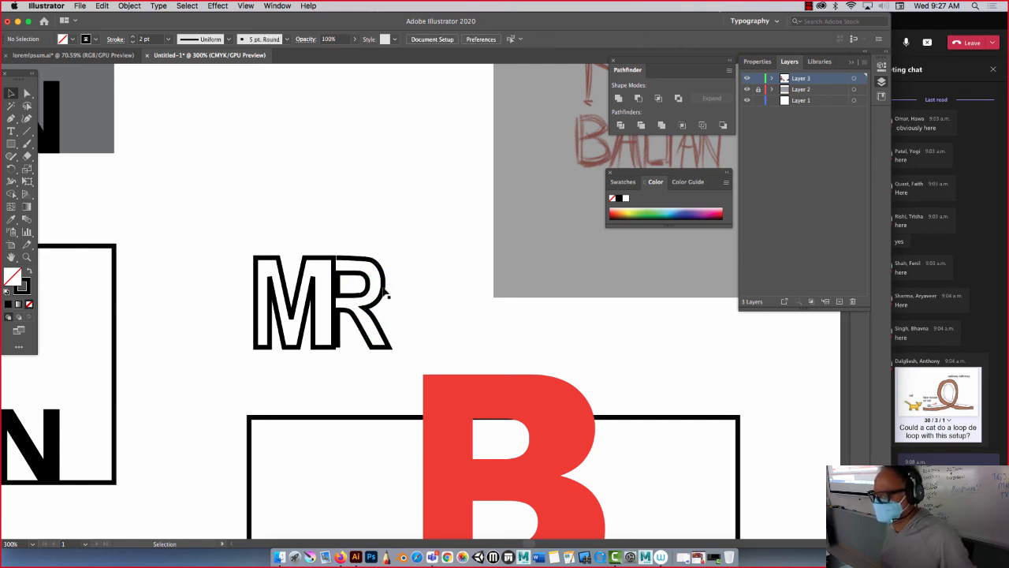
pyautogui.click(386, 293)
pyautogui.press('Right')
pyautogui.press('Right')
pyautogui.press('Right')
pyautogui.press('Right')
pyautogui.press('Right')
pyautogui.press('Right')
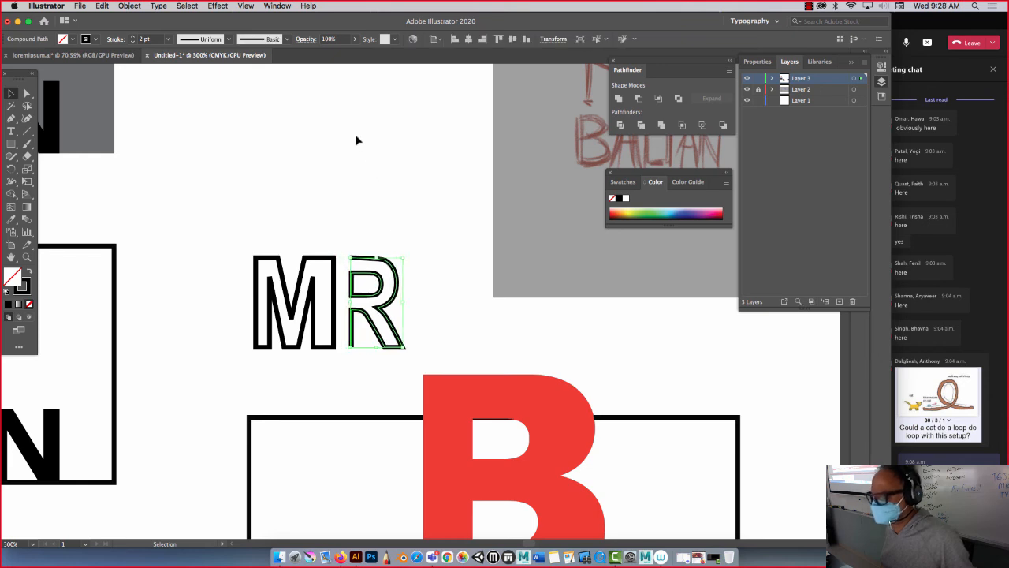
pyautogui.press('Left')
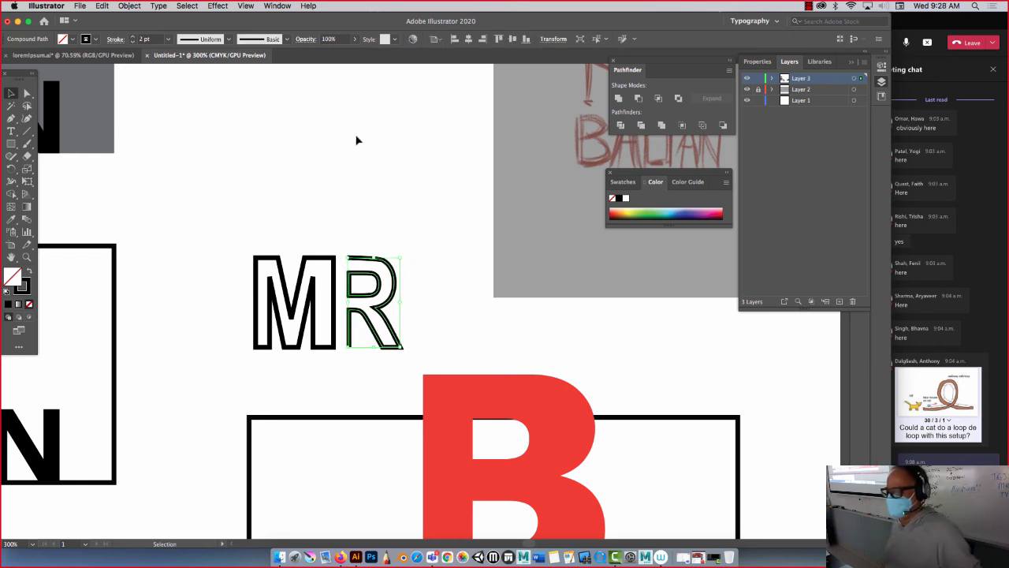
# Step: Set the outlined M's stroke weight to 1 pt
pyautogui.click(319, 261)
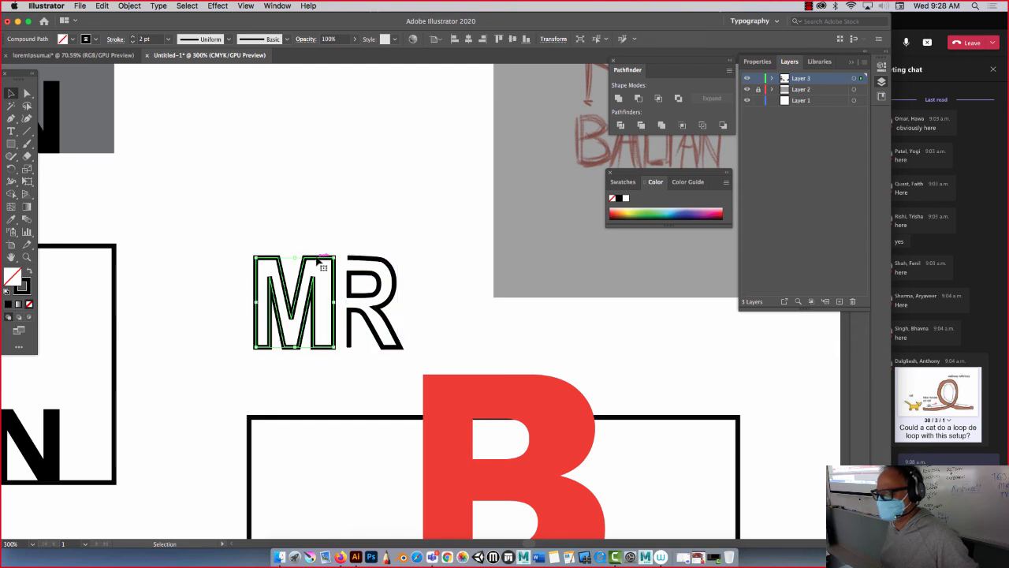
pyautogui.click(169, 39)
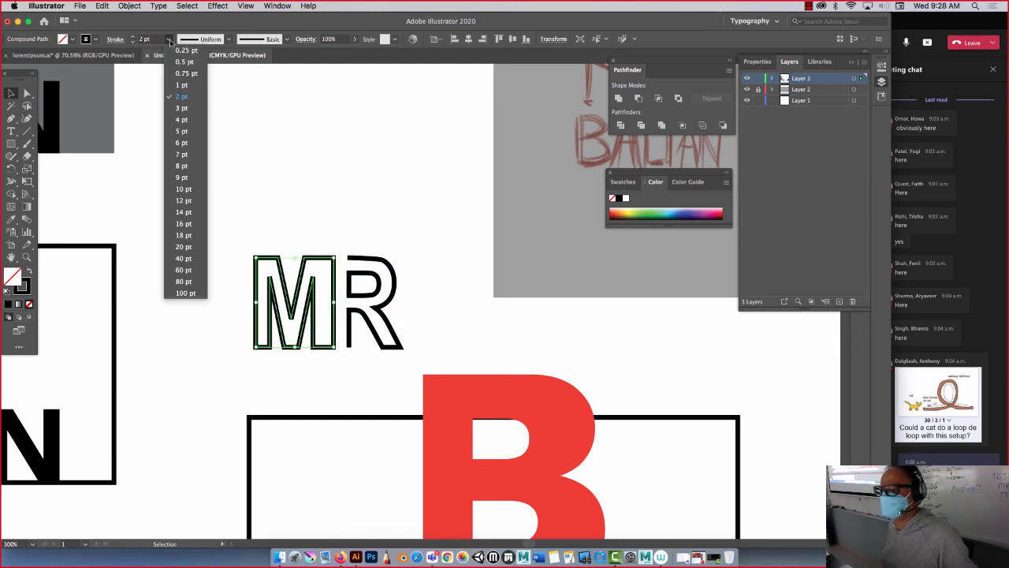
pyautogui.click(184, 87)
pyautogui.click(306, 182)
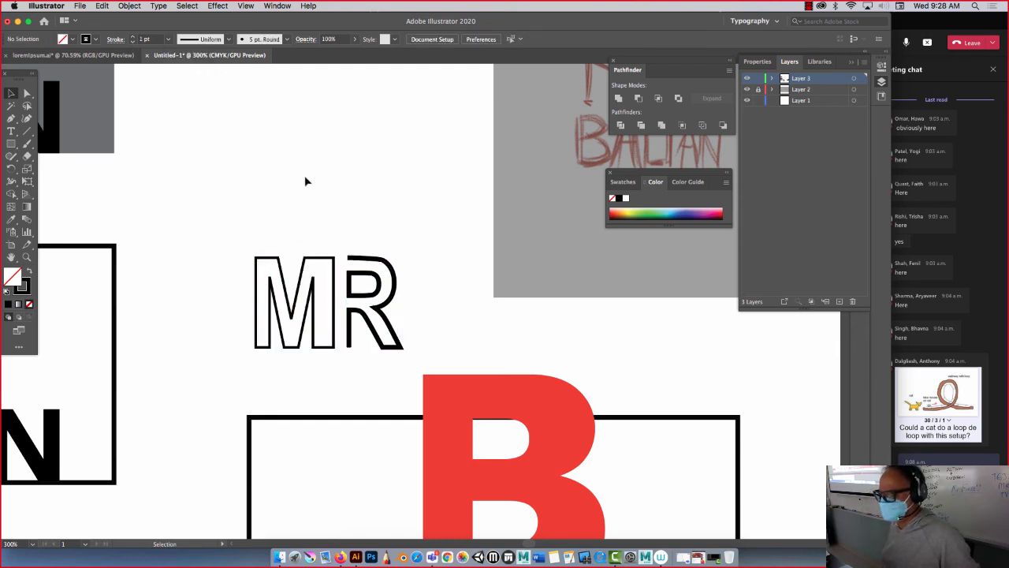
# Step: Move the separated M and R together back into the duplicate's box, over the red B and just above the surname
pyautogui.press('super+minus')
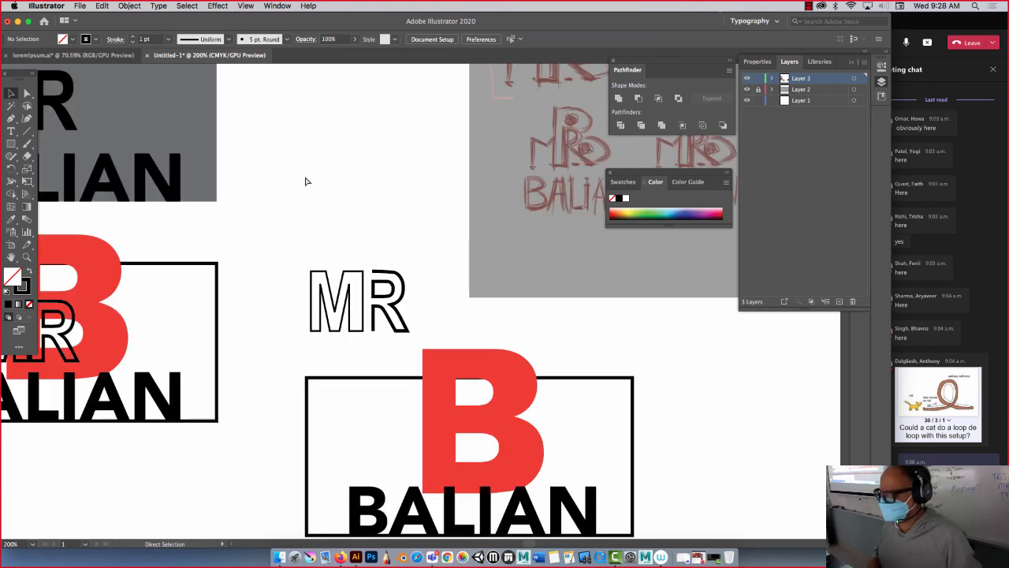
pyautogui.press('super+minus')
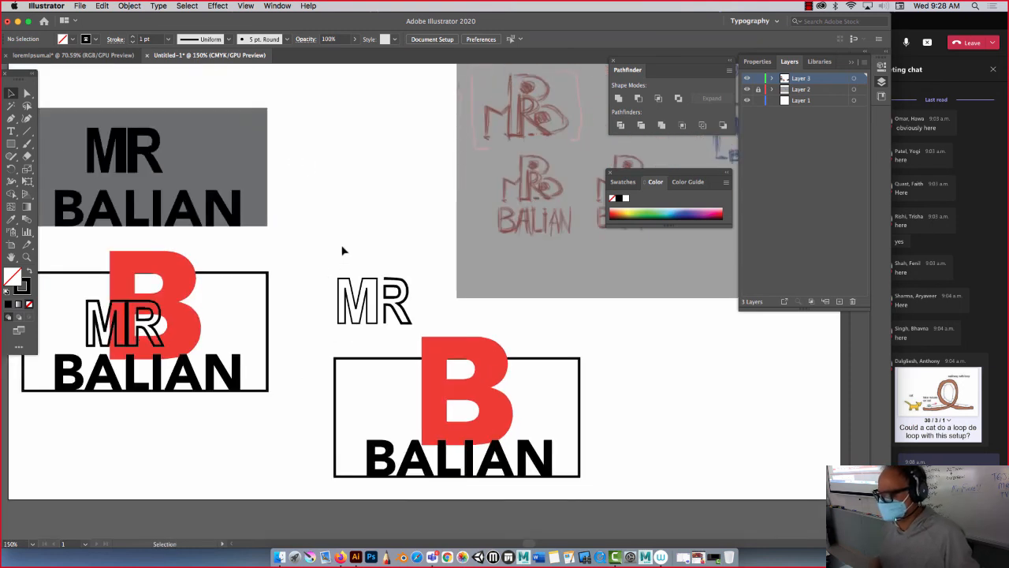
pyautogui.click(411, 329)
pyautogui.moveTo(391, 313); pyautogui.dragTo(461, 416)
pyautogui.click(379, 294)
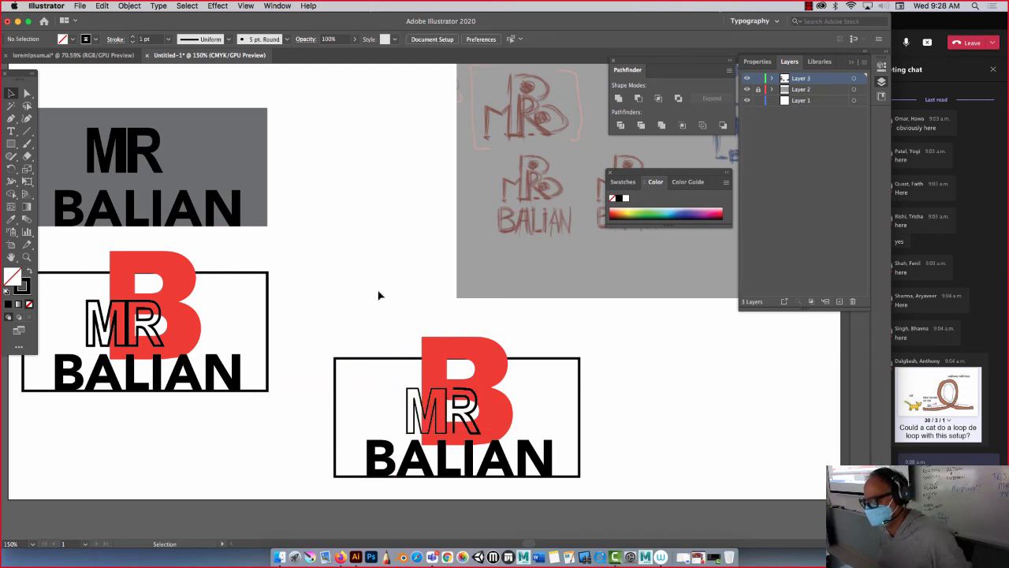
# Step: Review the logo variants on the artboard and examine the bracketed boxed MR sketch in the reference image
pyautogui.press('super+minus')
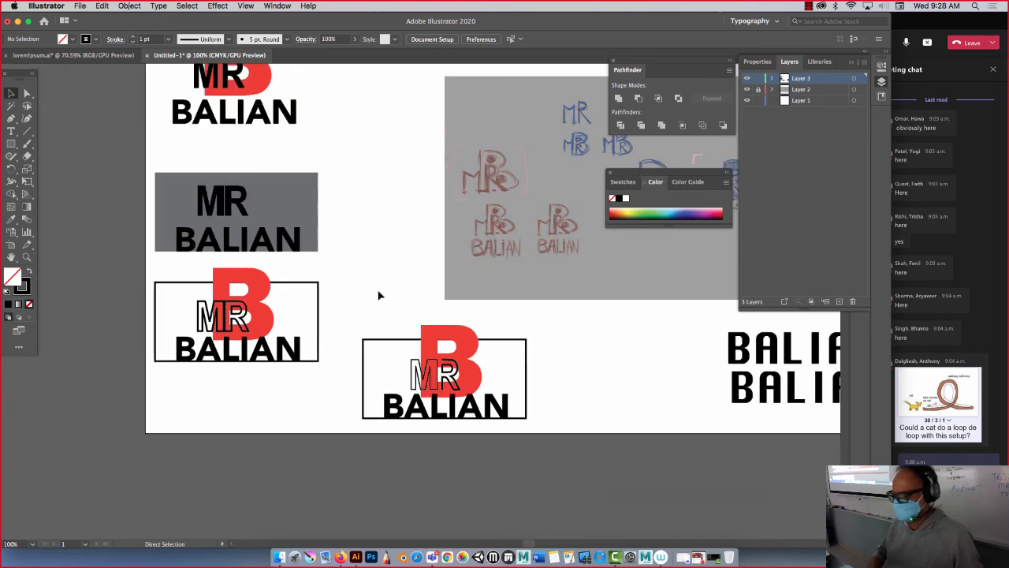
pyautogui.moveTo(378, 295); pyautogui.dragTo(289, 333)
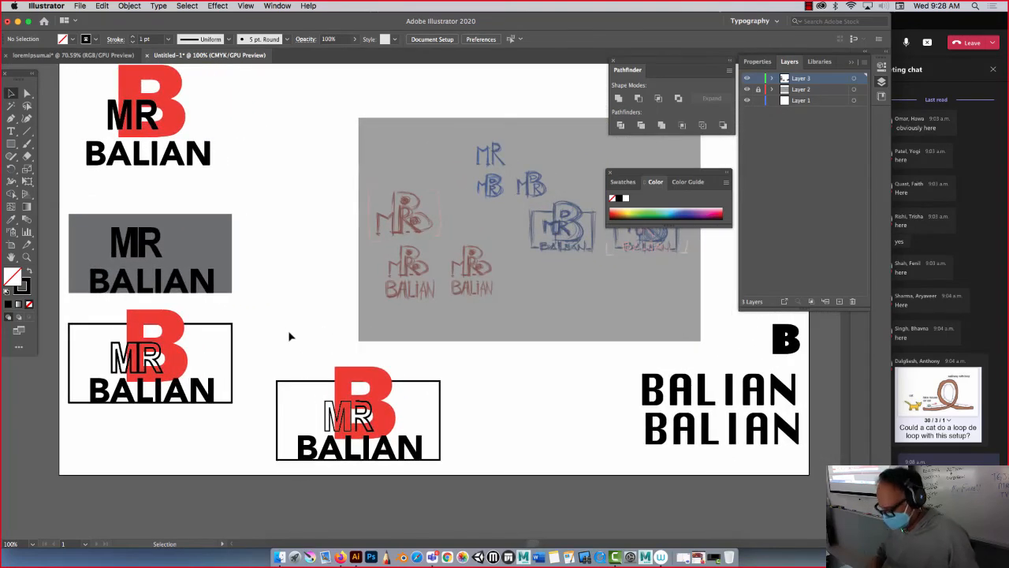
pyautogui.press('super+minus')
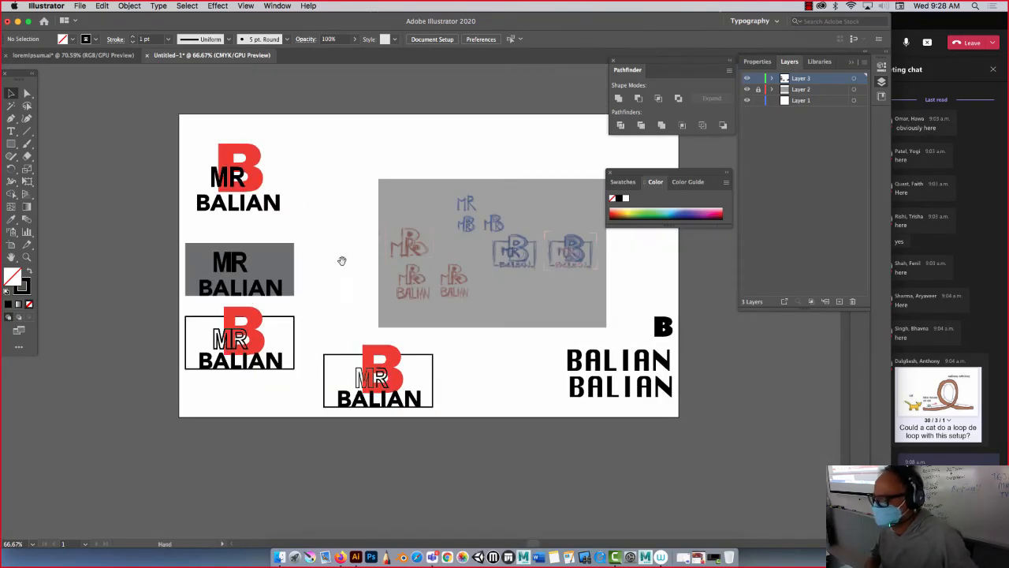
pyautogui.moveTo(342, 261); pyautogui.dragTo(214, 252)
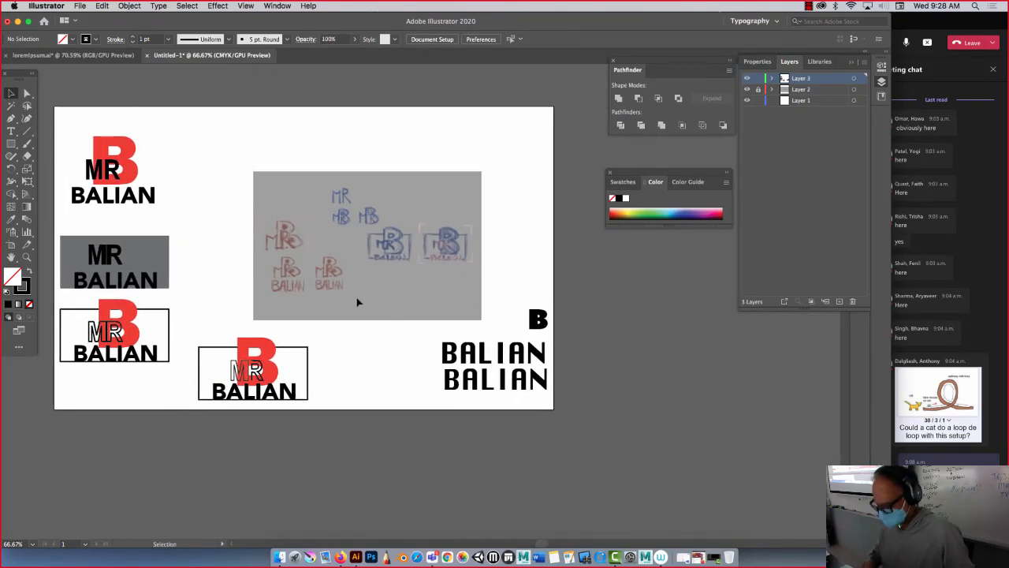
pyautogui.press('super+plus')
pyautogui.press('super+plus')
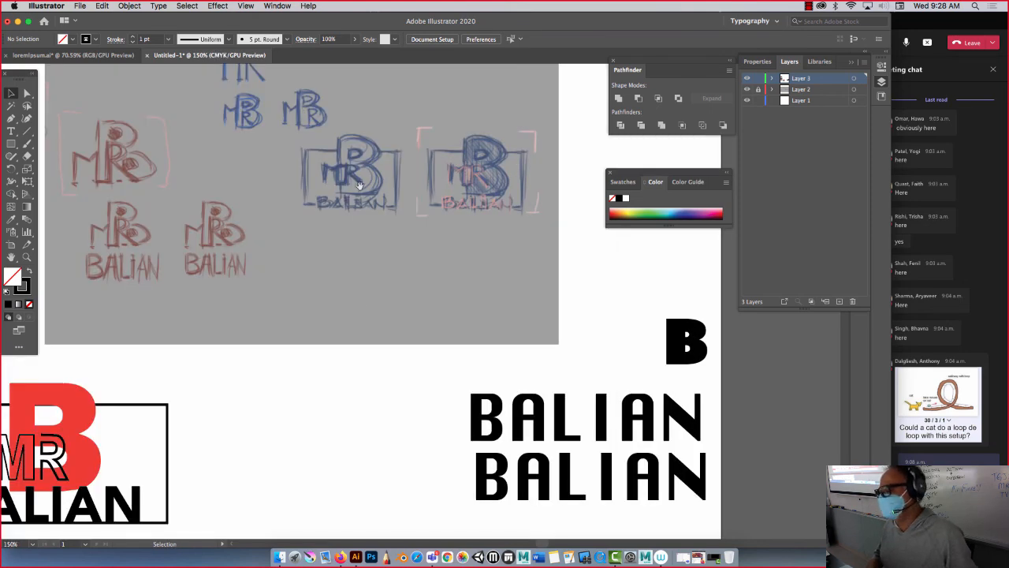
pyautogui.moveTo(359, 185); pyautogui.dragTo(294, 309)
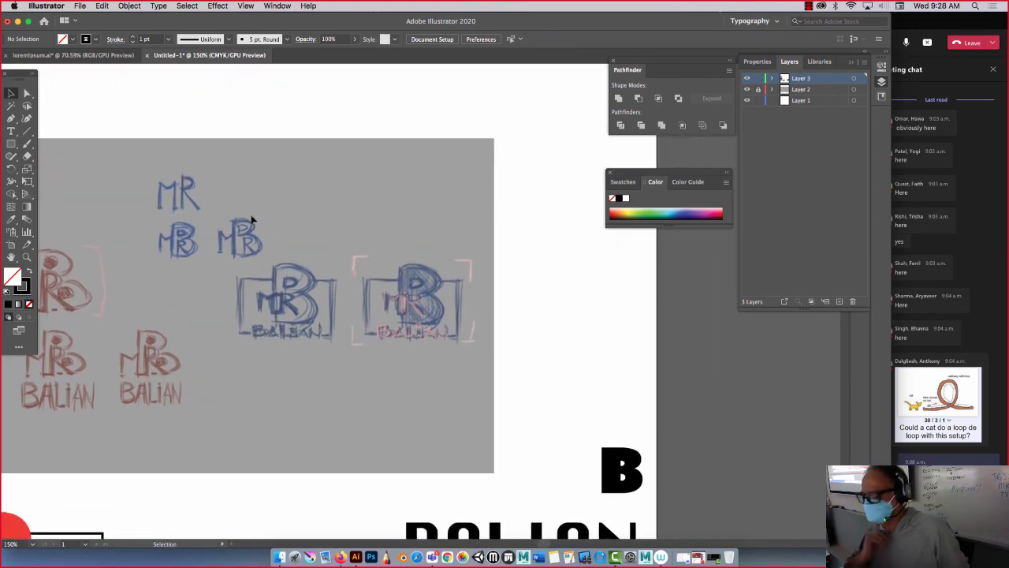
pyautogui.press('super+plus')
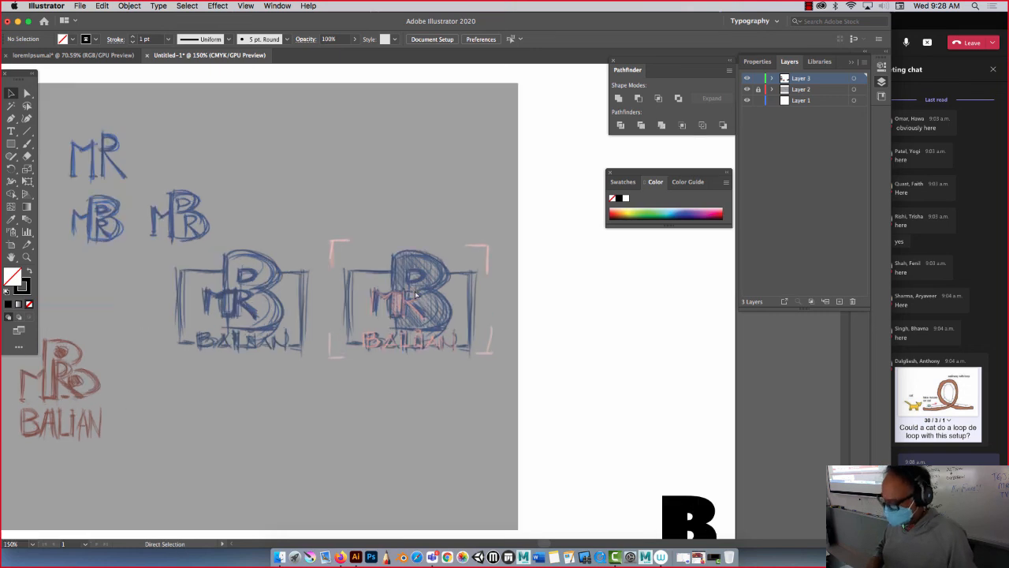
# Step: Trace the wide right stem and inner V of the M in the bracketed boxed sketch using the Pen tool with a 0.5 pt stroke
pyautogui.click(11, 118)
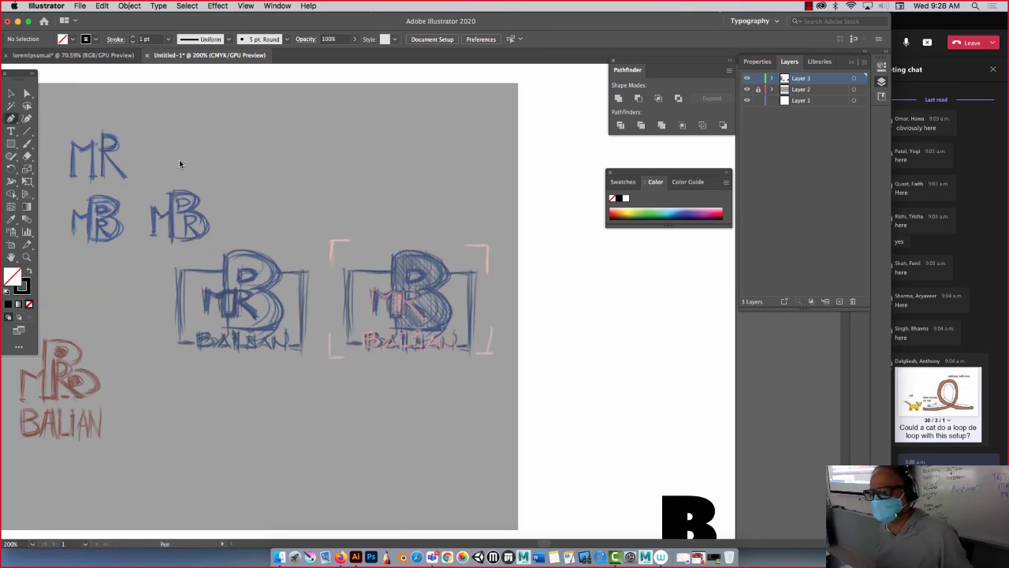
pyautogui.click(170, 39)
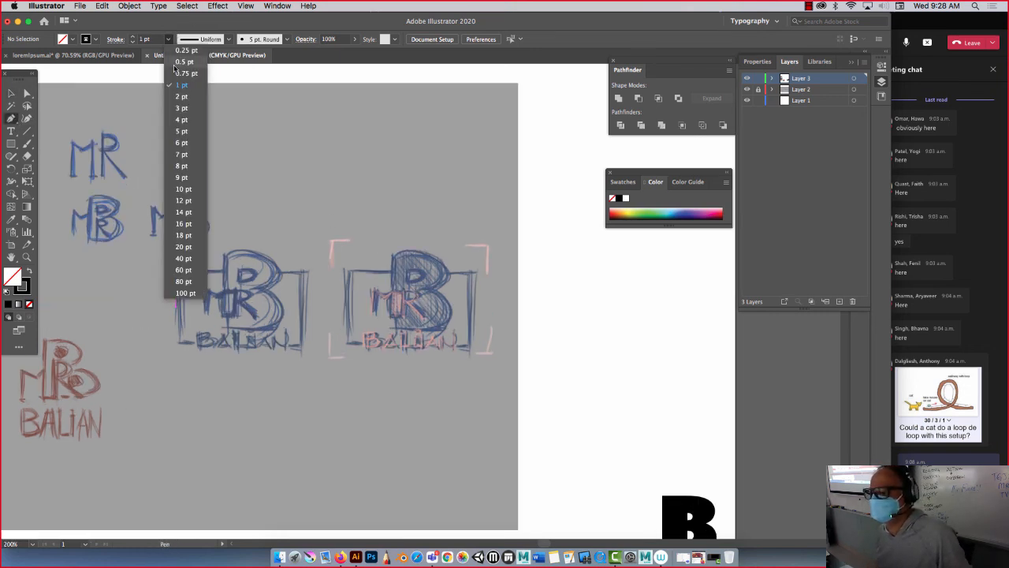
pyautogui.click(176, 65)
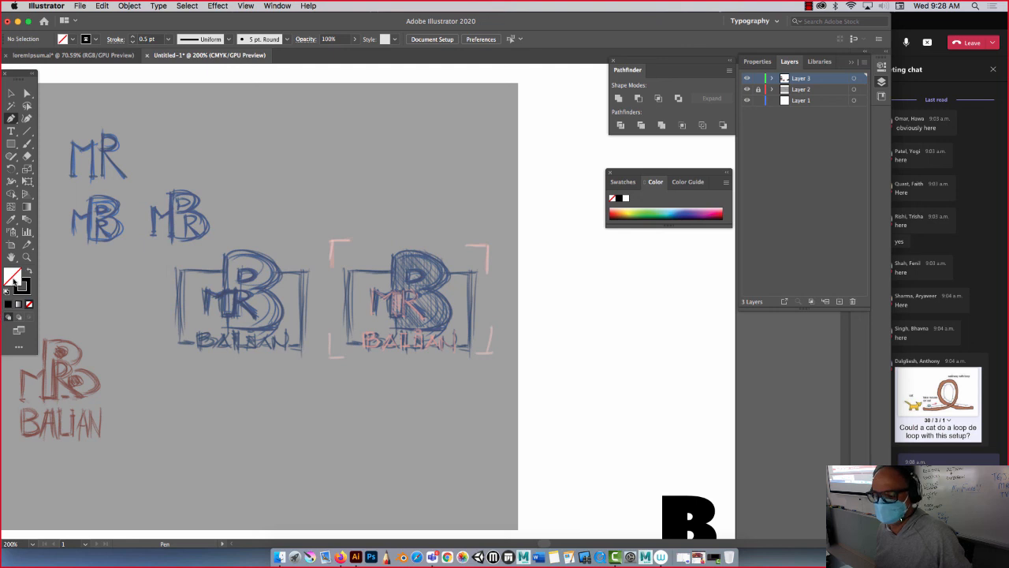
pyautogui.press('a')
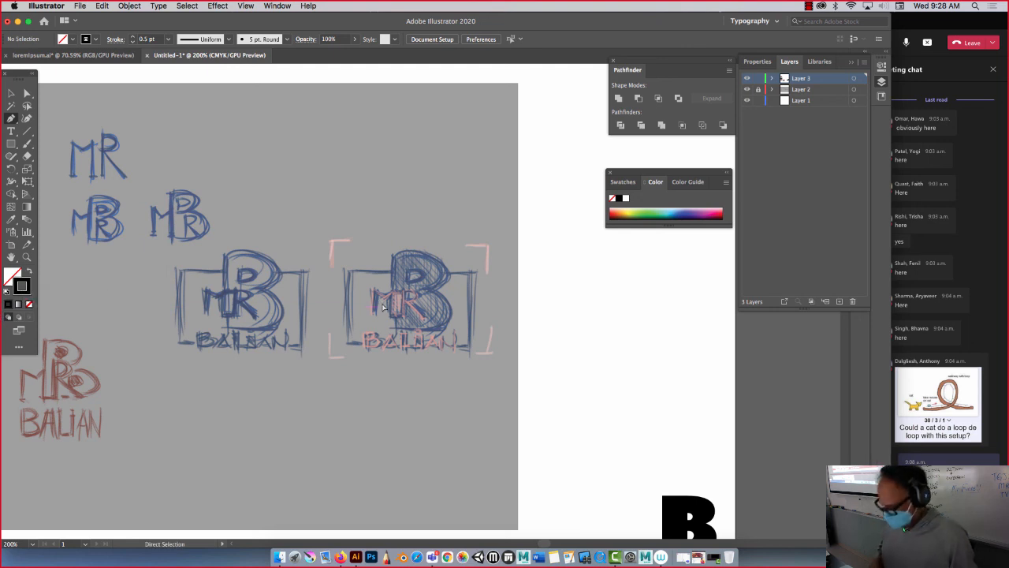
pyautogui.press('super+equal')
pyautogui.press('super+equal')
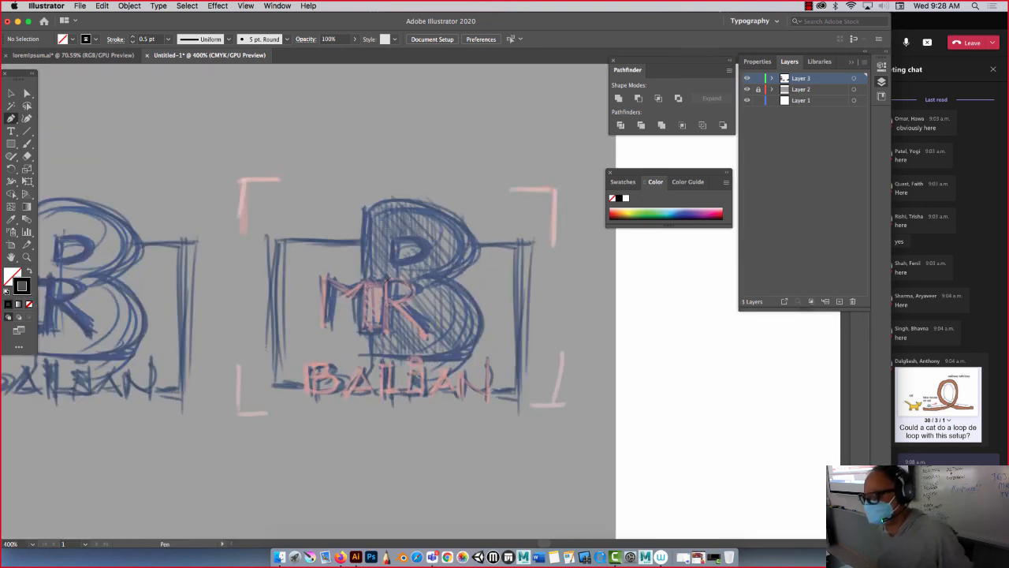
pyautogui.click(387, 282)
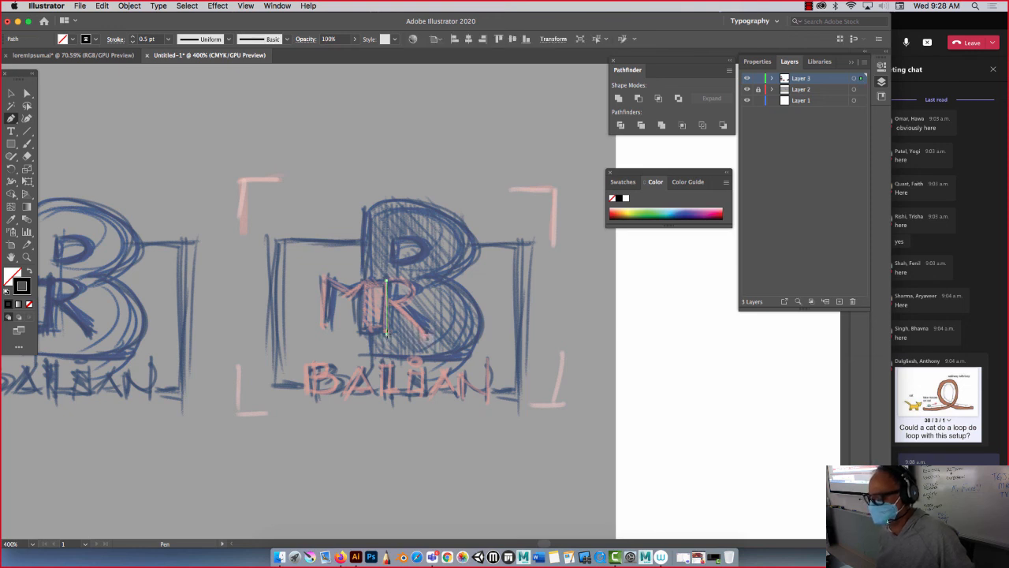
pyautogui.click(362, 334)
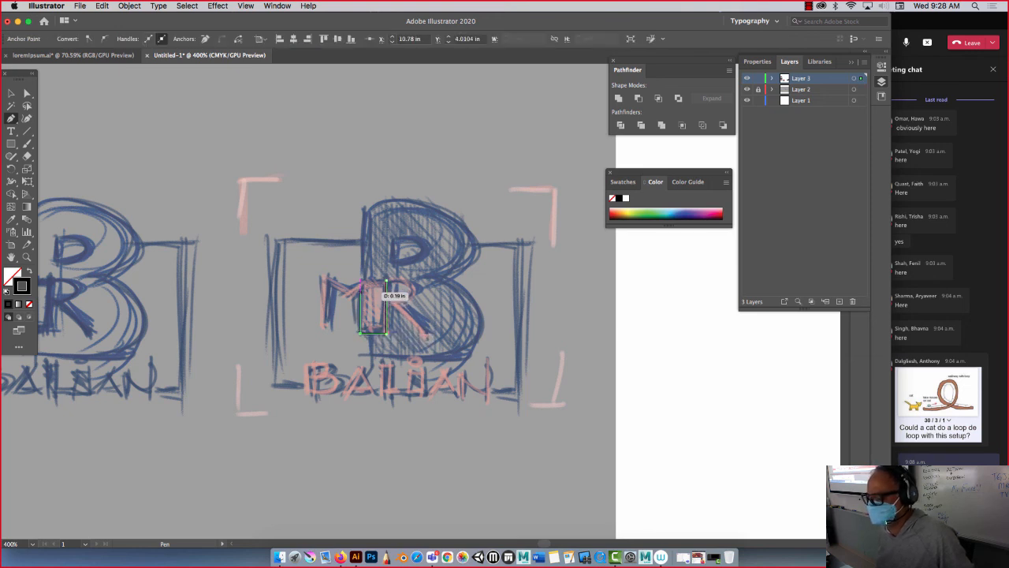
pyautogui.click(362, 288)
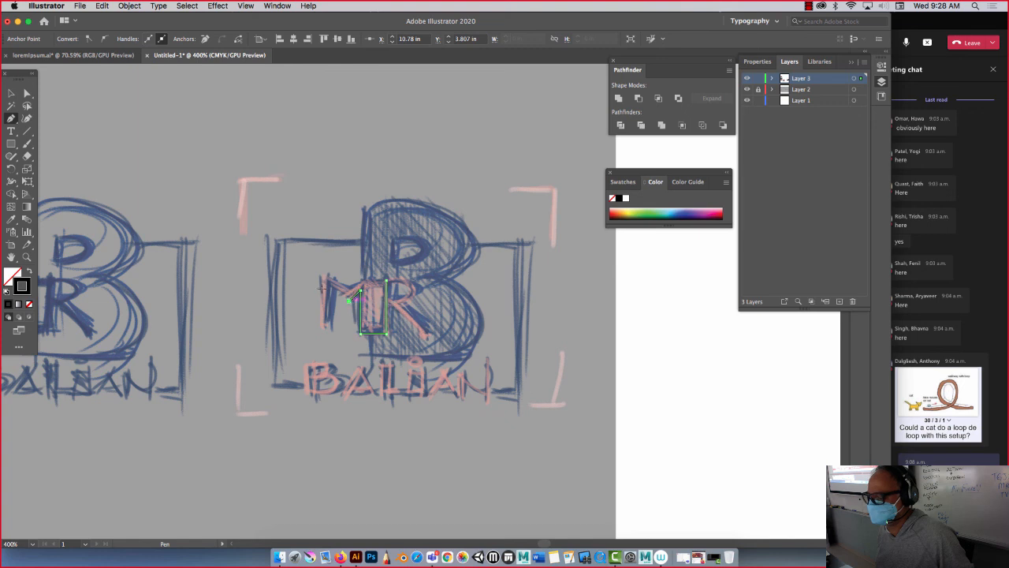
pyautogui.click(348, 301)
pyautogui.click(330, 287)
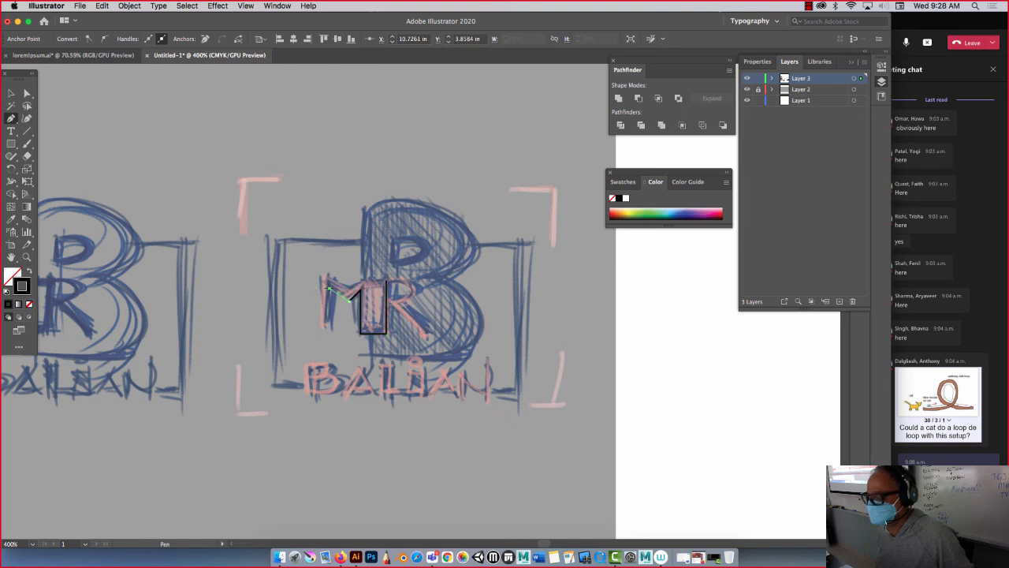
# Step: Complete the M path around its left leg and notched upper edge, closing it, and swap fill and stroke for a solid black shape
pyautogui.click(329, 332)
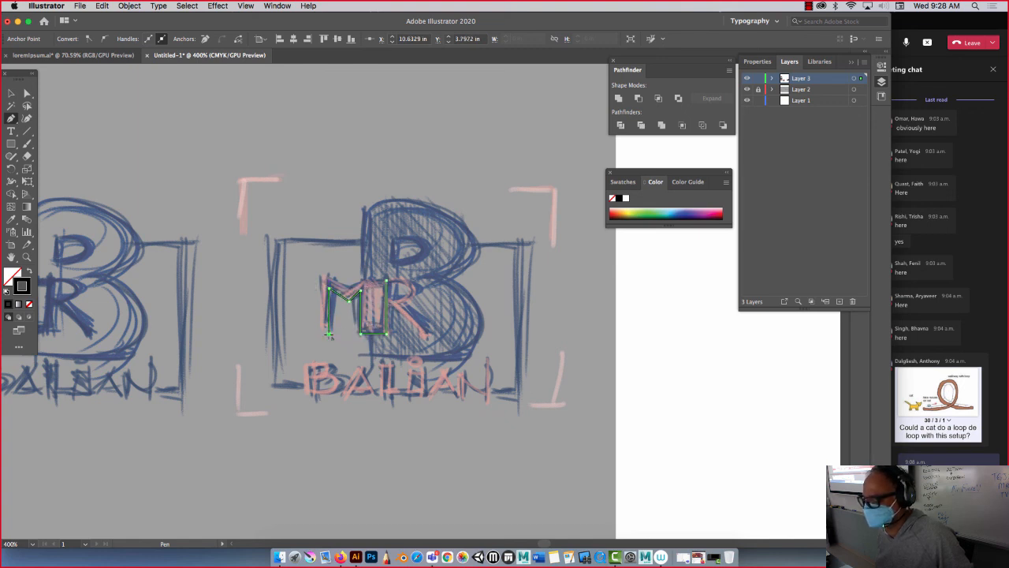
pyautogui.click(321, 334)
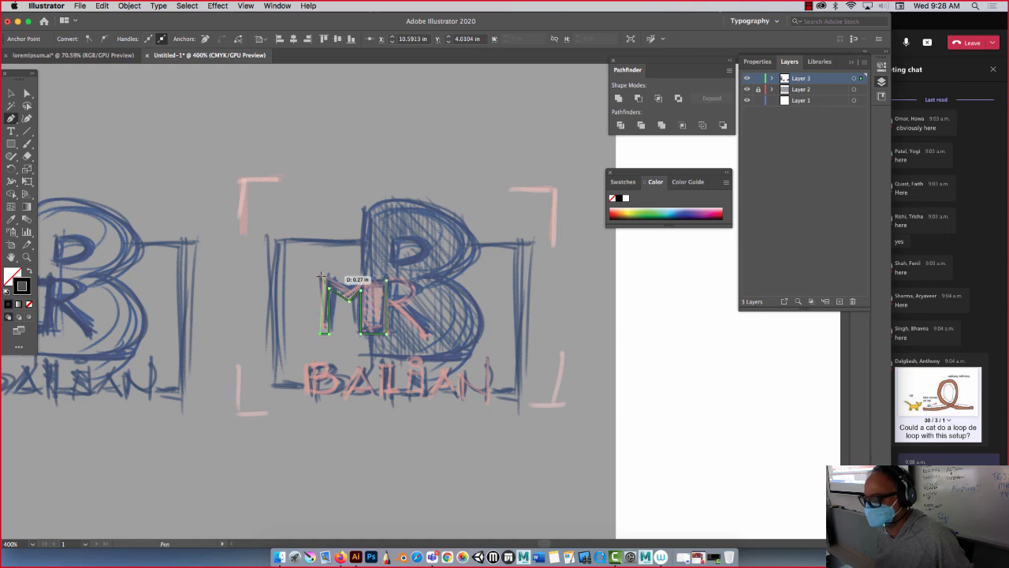
pyautogui.click(323, 275)
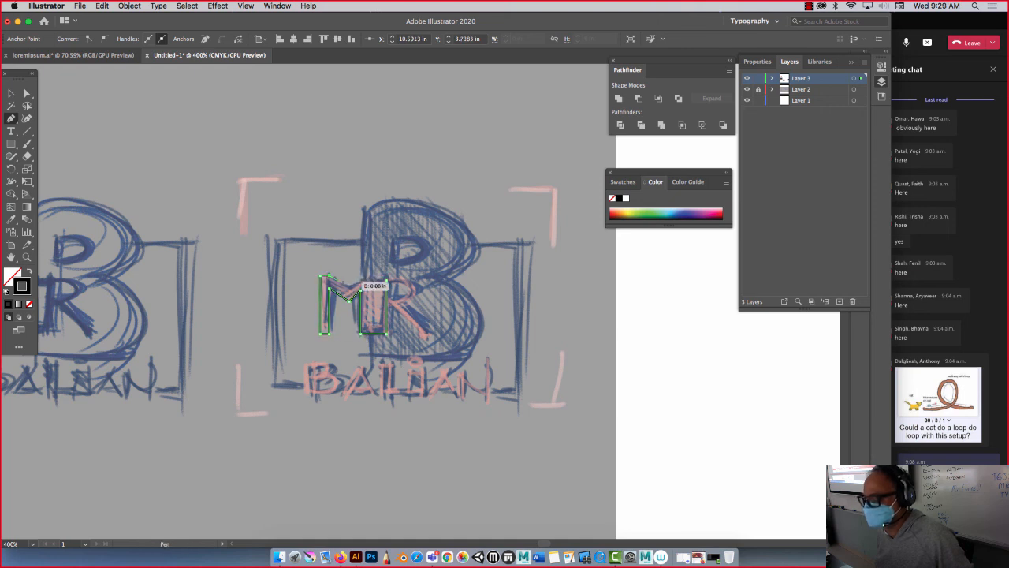
pyautogui.click(349, 287)
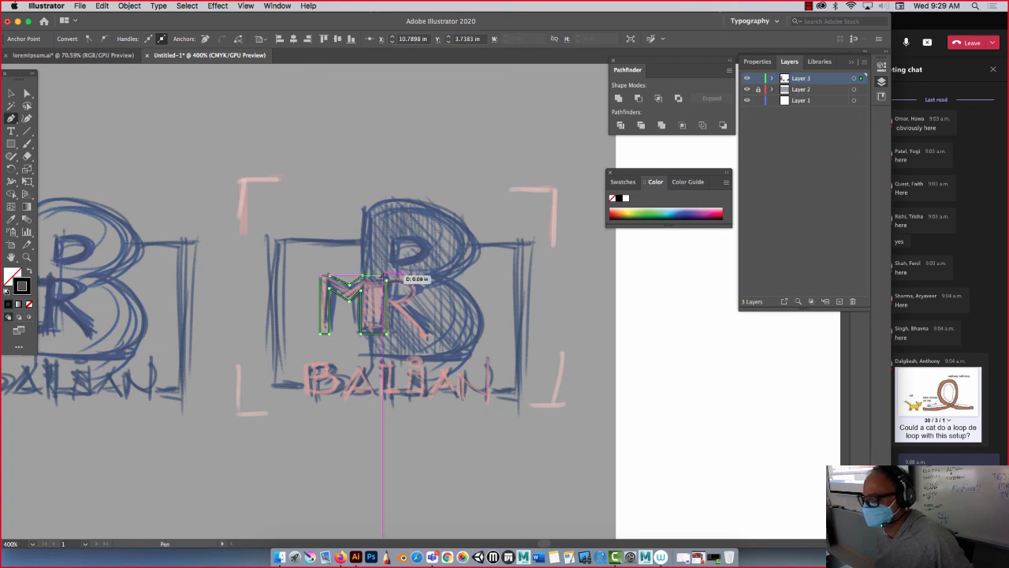
pyautogui.click(388, 277)
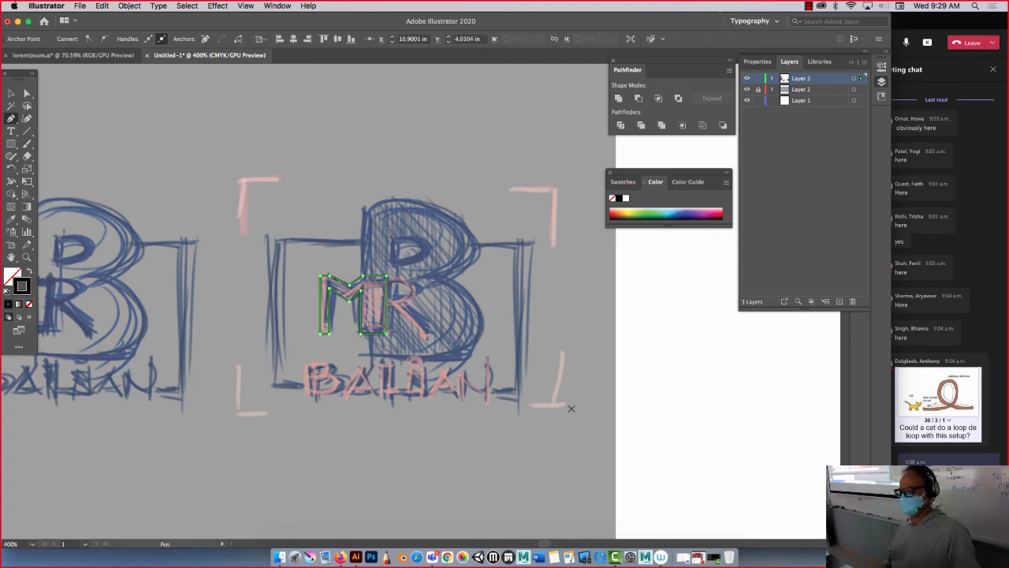
pyautogui.click(29, 272)
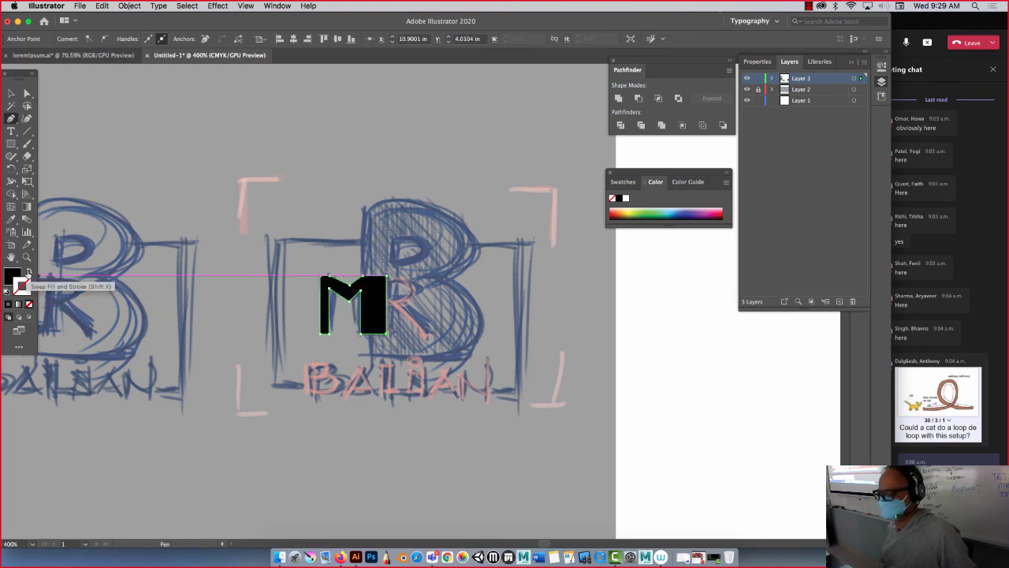
# Step: Move the black M off the reference sketch into the blank area just right of the boxed logo duplicate
pyautogui.click(11, 93)
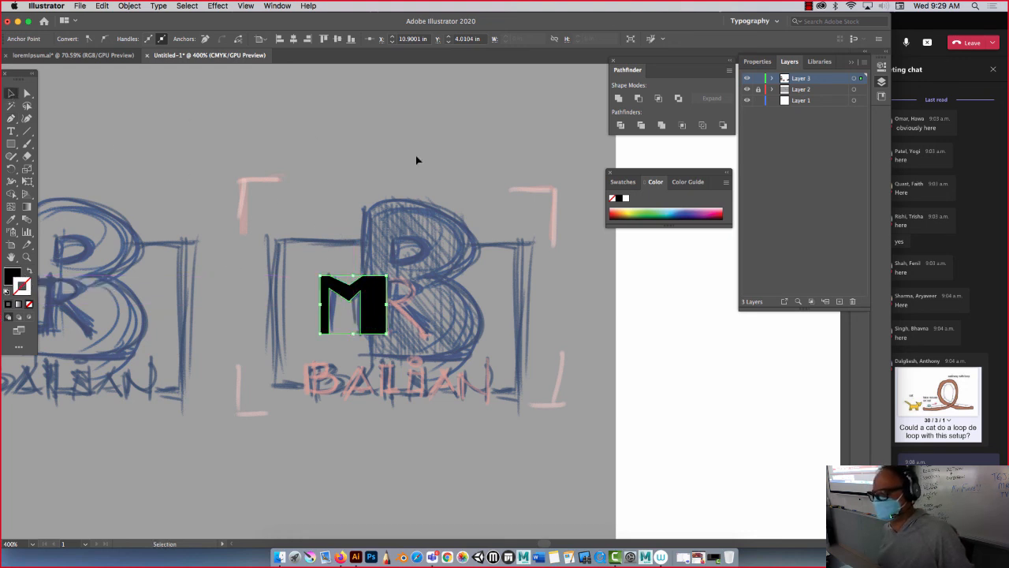
pyautogui.press('super+minus')
pyautogui.press('super+minus')
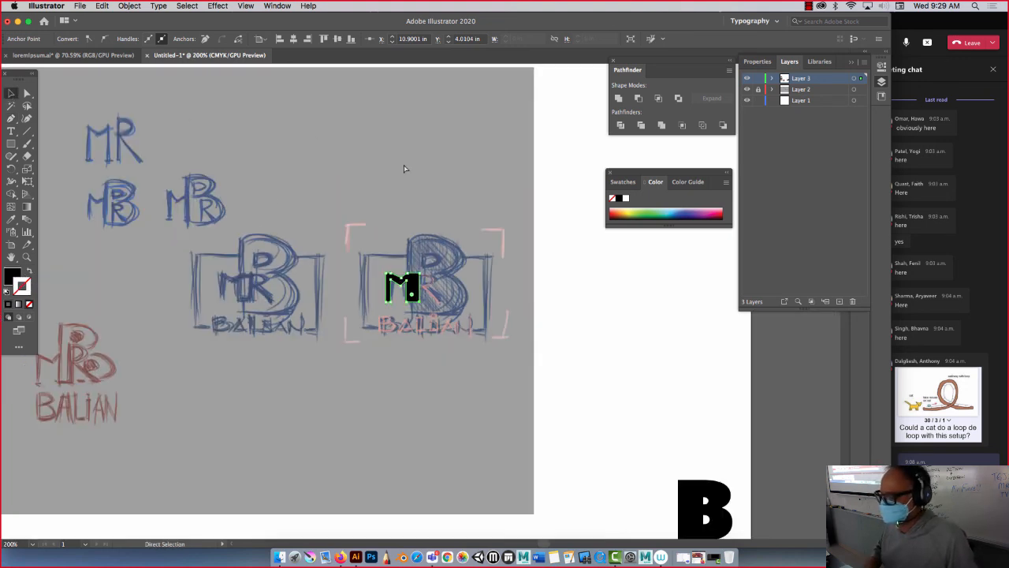
pyautogui.hscroll(-10, 473, 236)
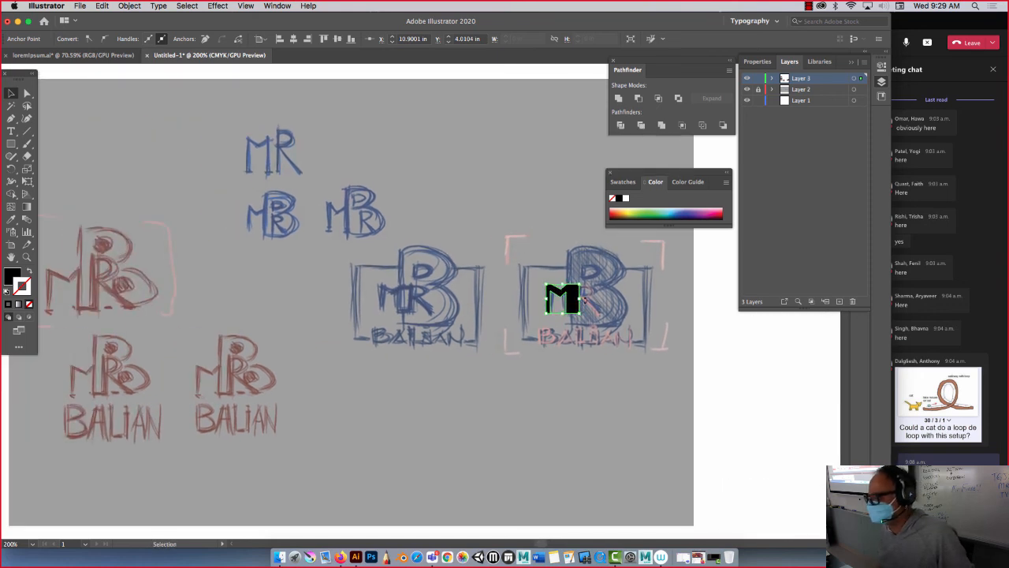
pyautogui.moveTo(574, 309); pyautogui.dragTo(337, 418)
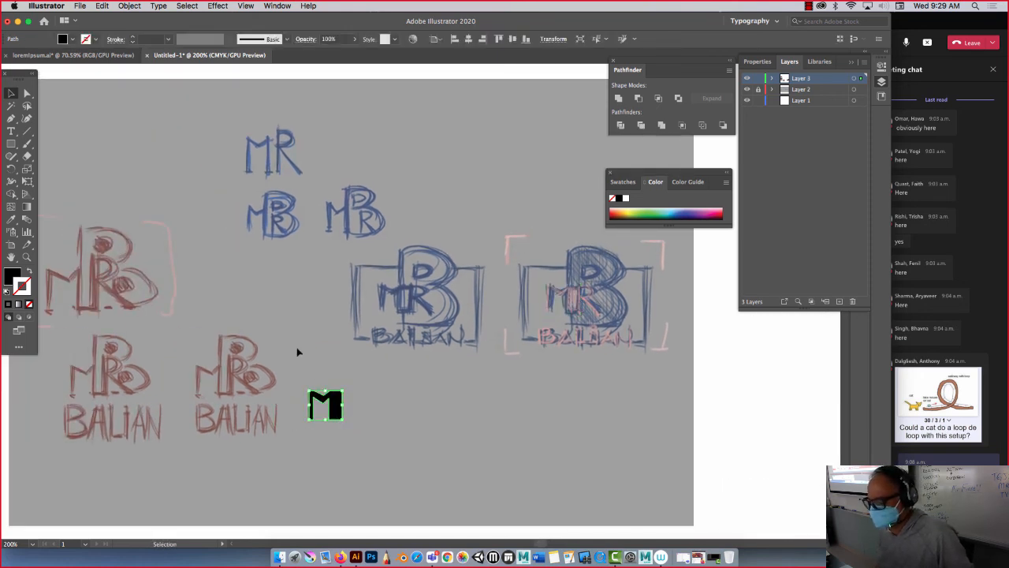
pyautogui.moveTo(291, 296); pyautogui.dragTo(407, 72)
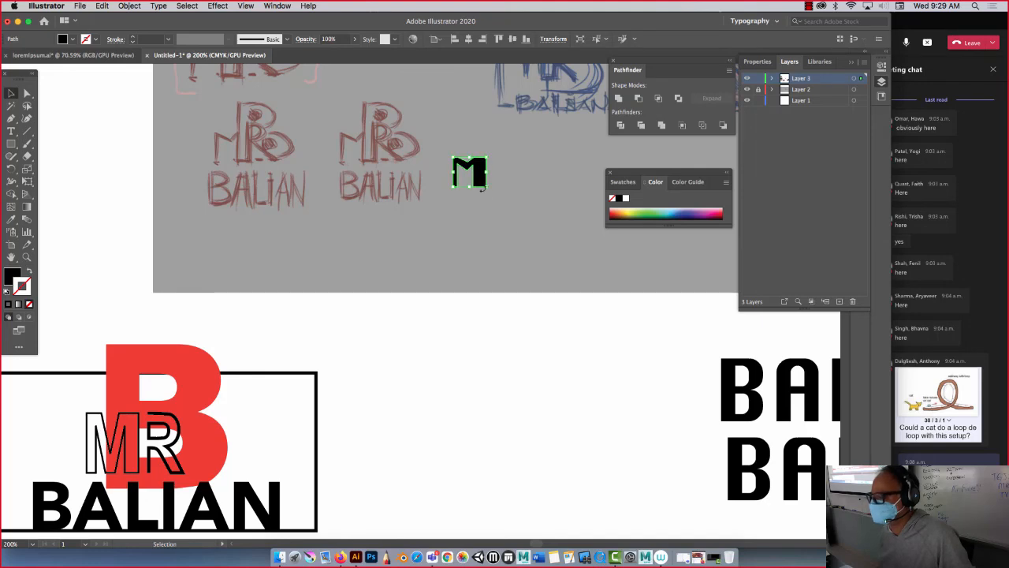
pyautogui.moveTo(481, 177); pyautogui.dragTo(387, 444)
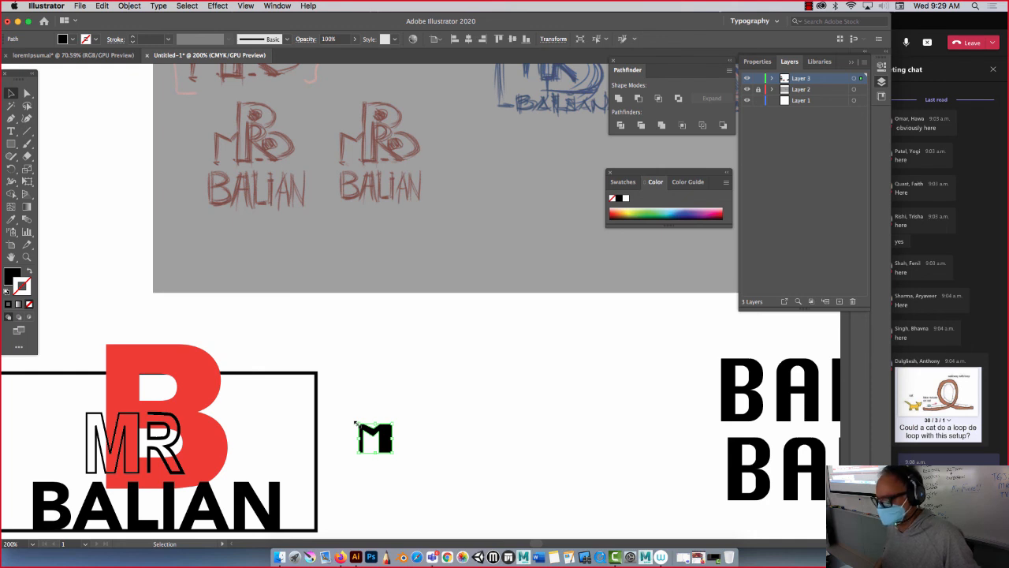
# Step: Move the outlined M out of the box beside the black M, and scale and align the black M to the outlined letter's height
pyautogui.moveTo(355, 423); pyautogui.dragTo(341, 408)
pyautogui.click(364, 383)
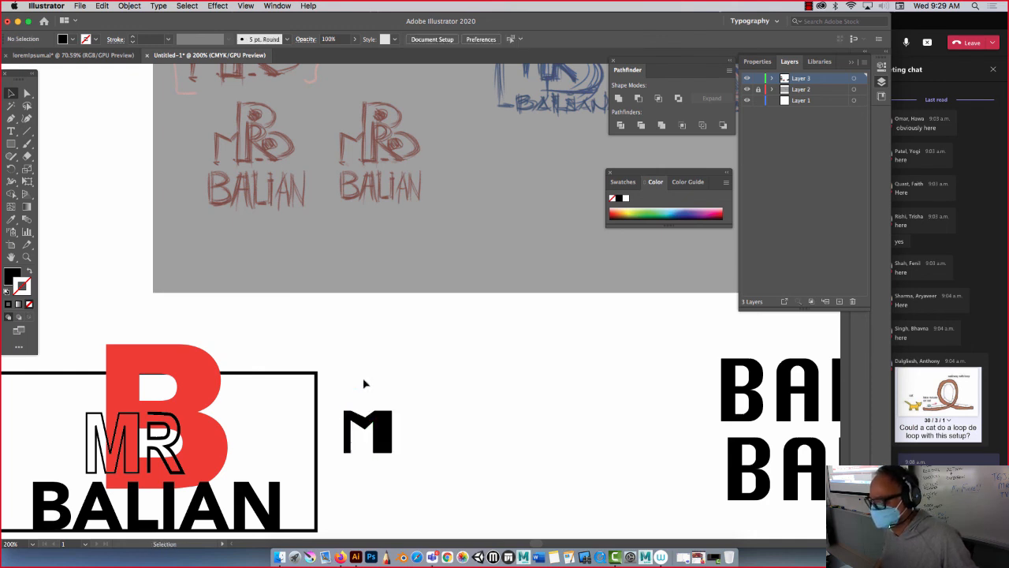
pyautogui.moveTo(125, 428); pyautogui.dragTo(434, 404)
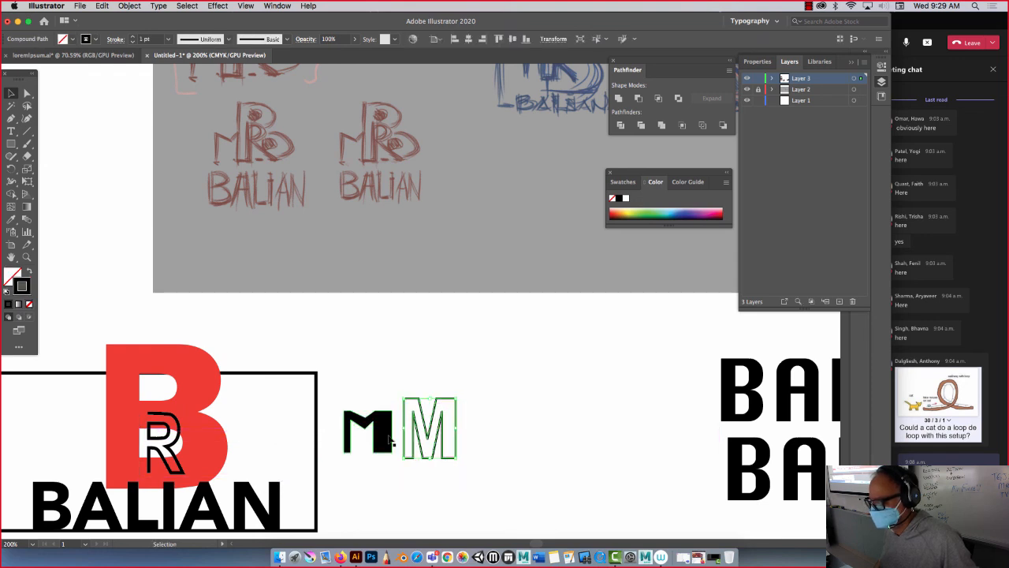
pyautogui.moveTo(392, 439); pyautogui.dragTo(398, 446)
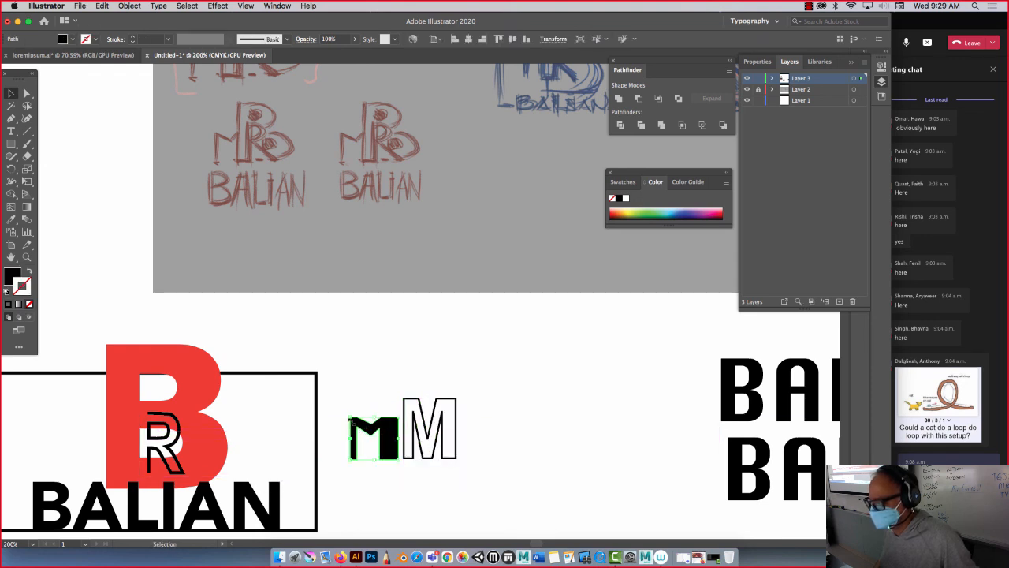
pyautogui.moveTo(350, 417); pyautogui.dragTo(329, 391)
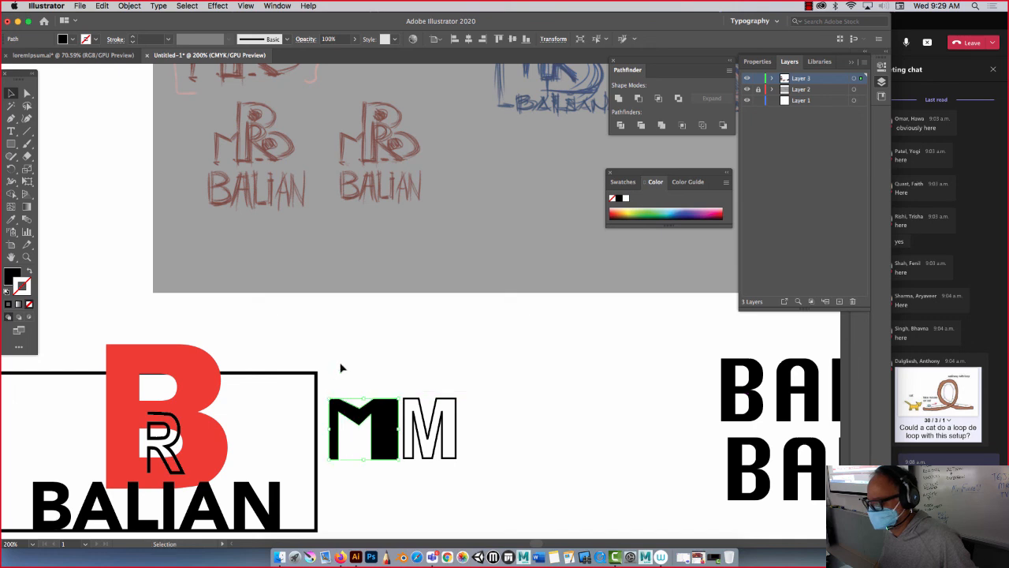
pyautogui.click(341, 365)
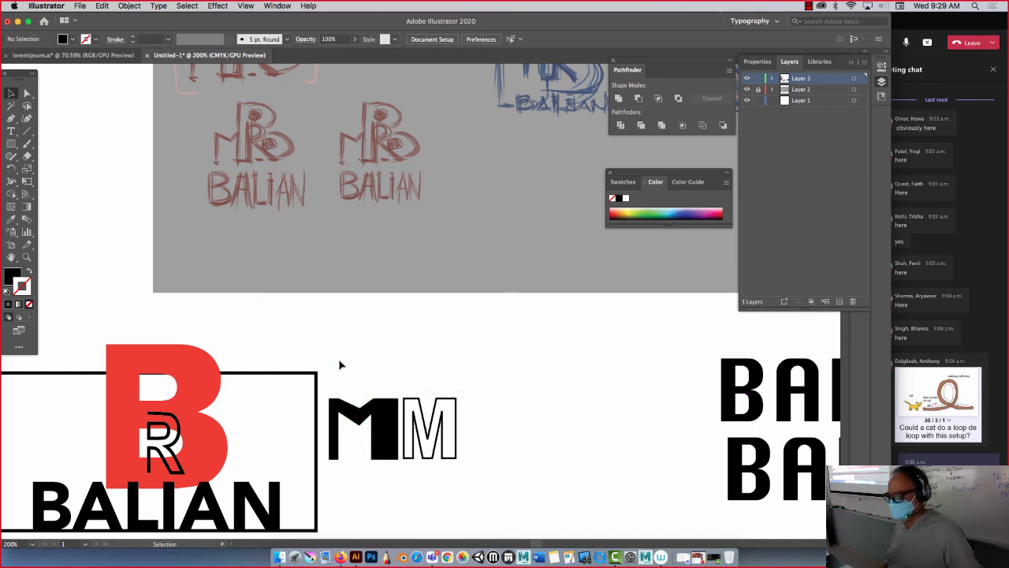
# Step: Narrow the black M's thick right stem slightly by nudging the anchor points of its outer edge inward
pyautogui.click(398, 448)
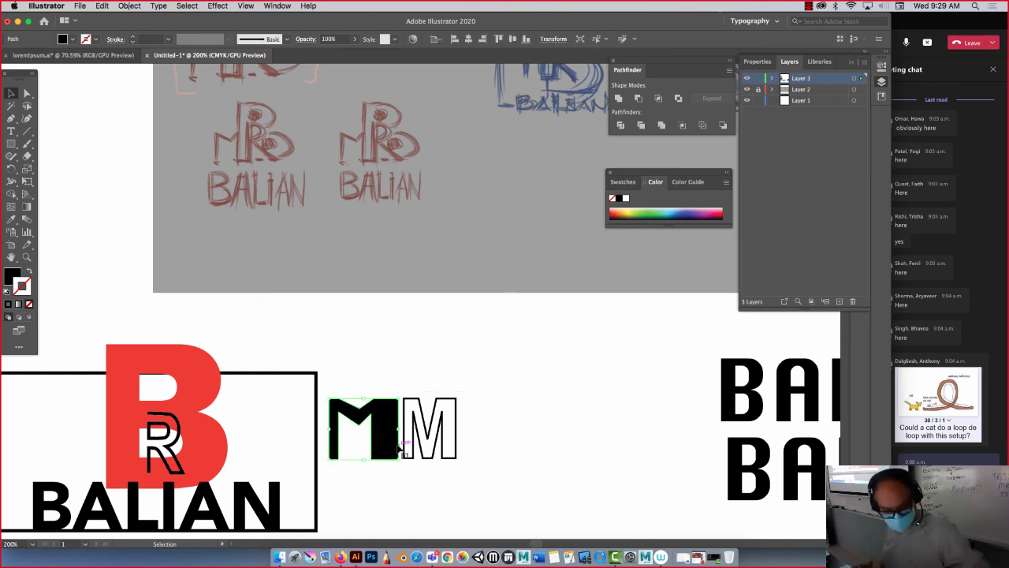
pyautogui.click(27, 93)
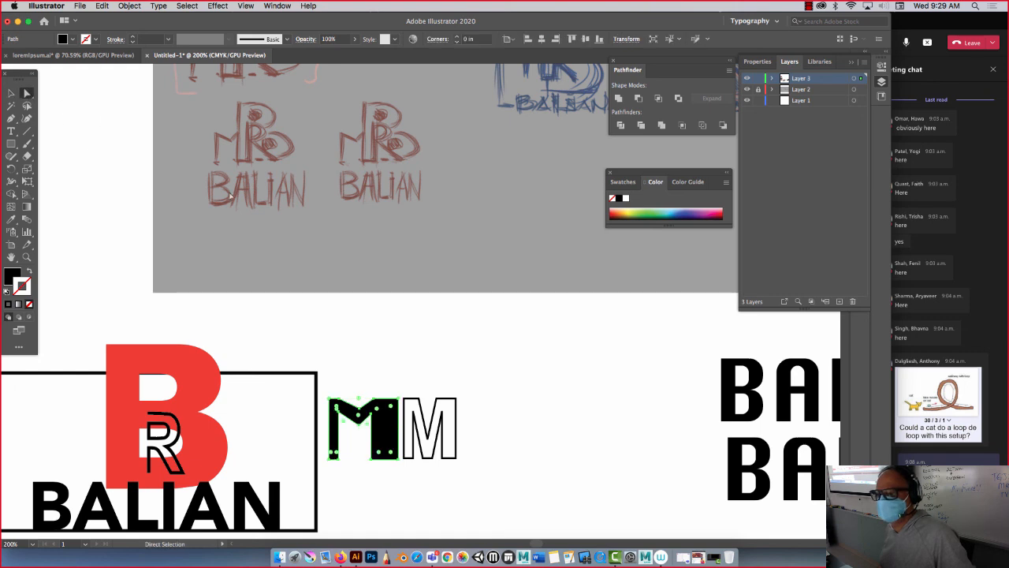
pyautogui.moveTo(402, 388); pyautogui.dragTo(395, 472)
pyautogui.press('Left')
pyautogui.press('Left')
pyautogui.press('Left')
pyautogui.press('Left')
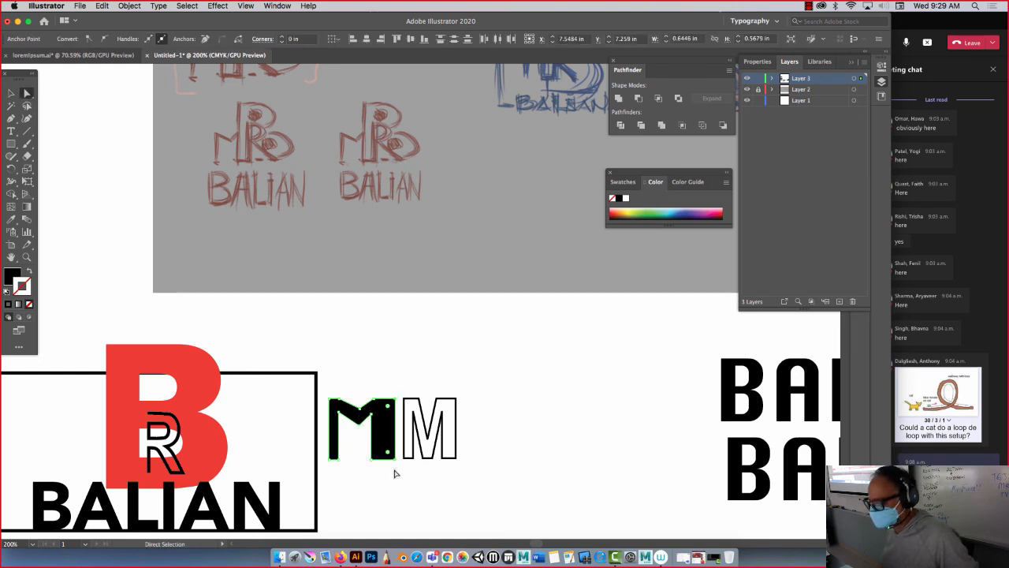
pyautogui.click(355, 370)
pyautogui.click(360, 409)
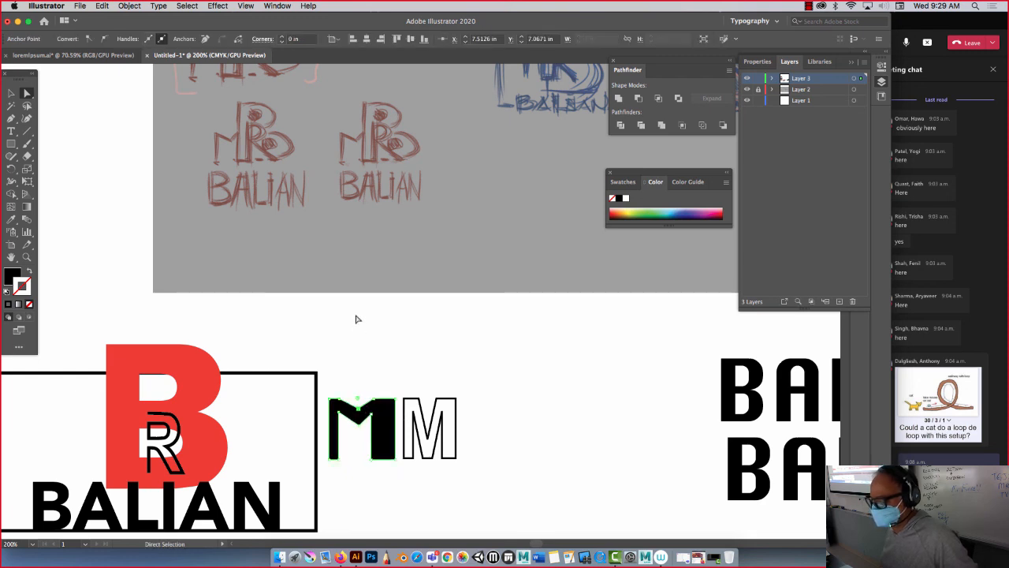
pyautogui.click(357, 341)
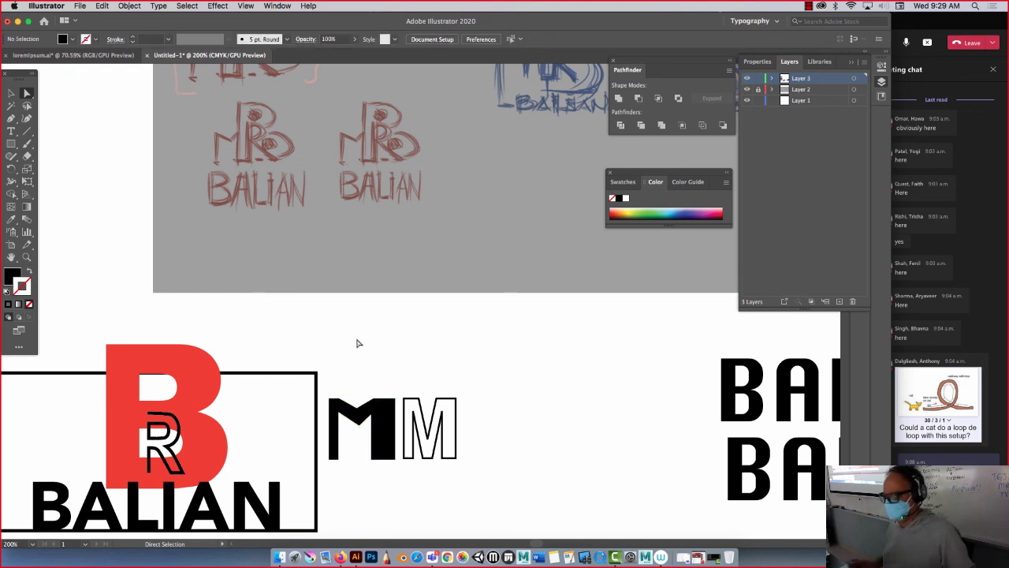
pyautogui.press('super+minus')
pyautogui.press('super+minus')
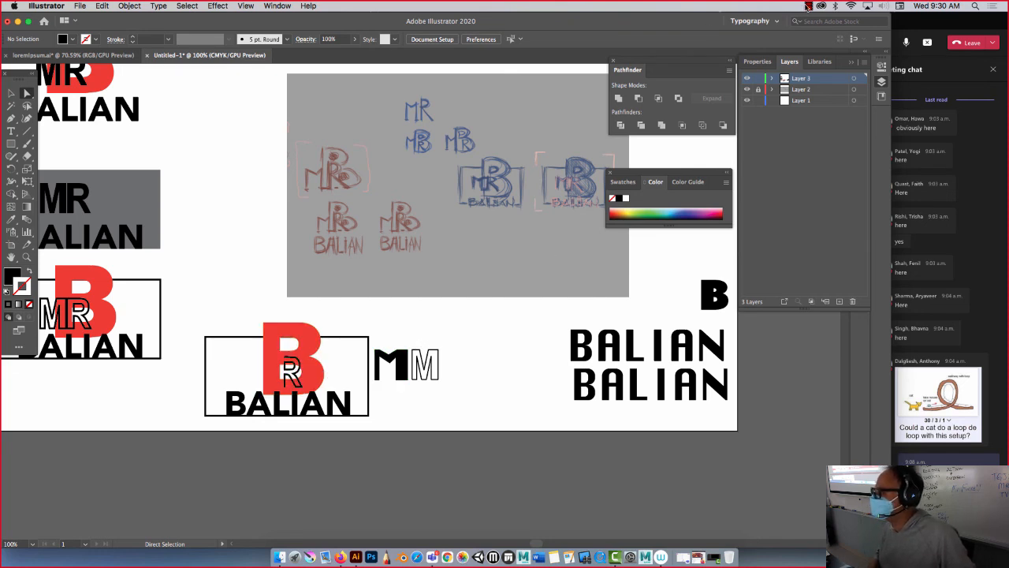
pyautogui.click(808, 7)
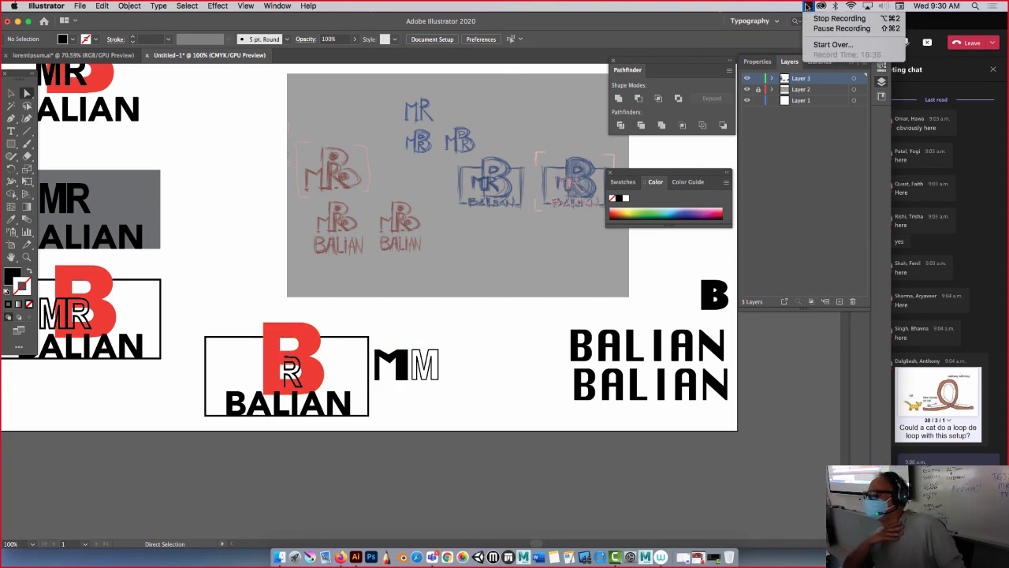